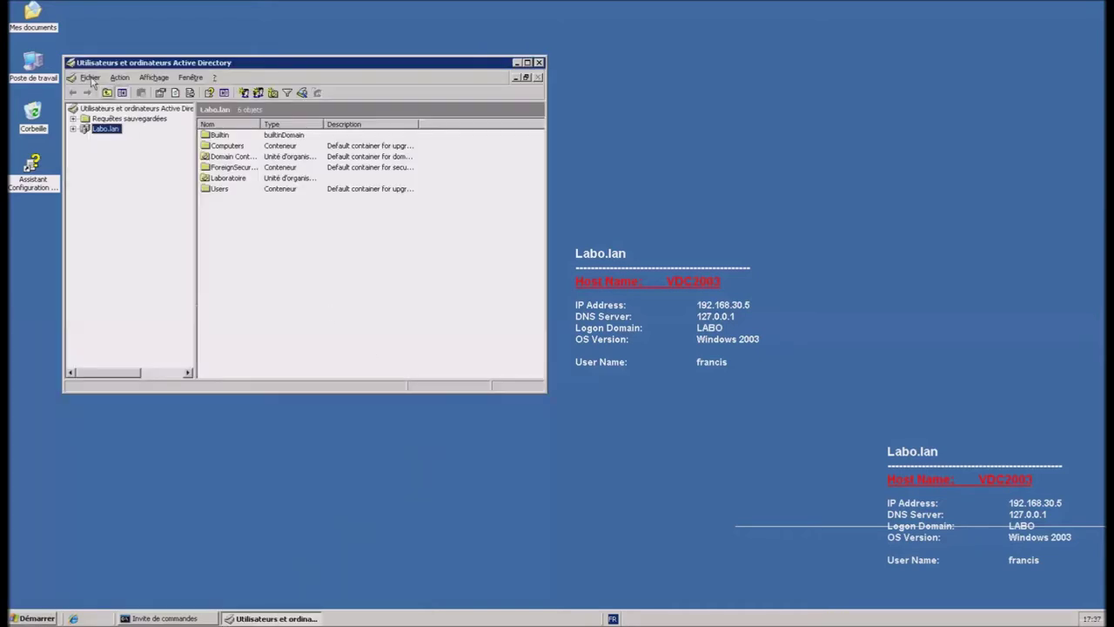
Step: Raise the Labo.lan domain functional level from Windows 2000 mixed to Windows Server 2003 and confirm
{"action": "left_click", "coordinate": [90, 78]}
{"action": "left_click", "coordinate": [139, 205]}
{"action": "right_click", "coordinate": [105, 131]}
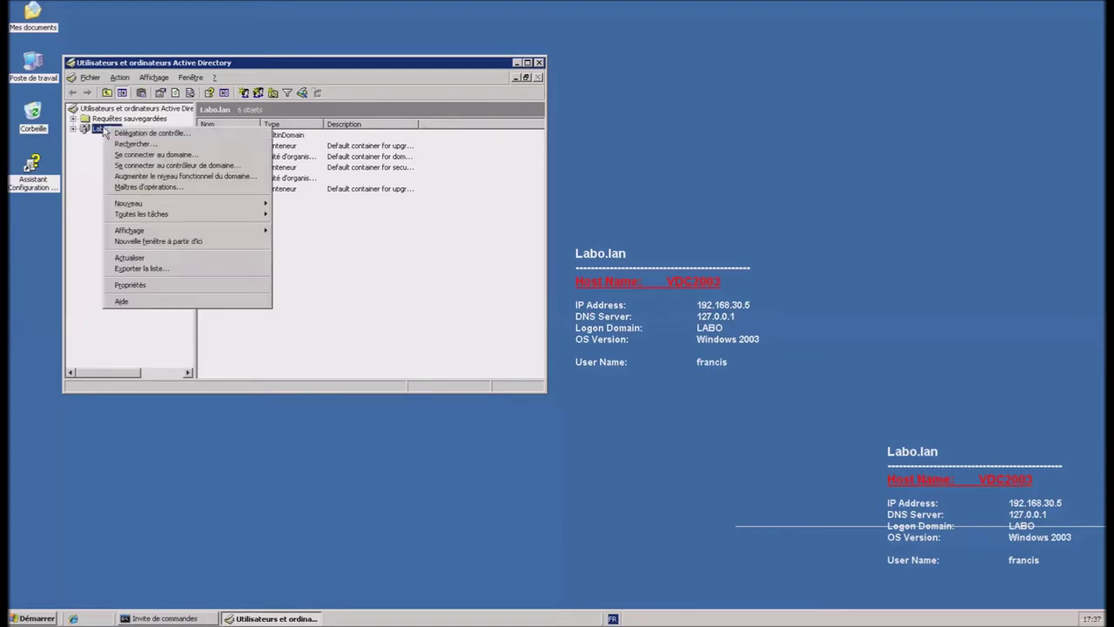
{"action": "left_click", "coordinate": [167, 176]}
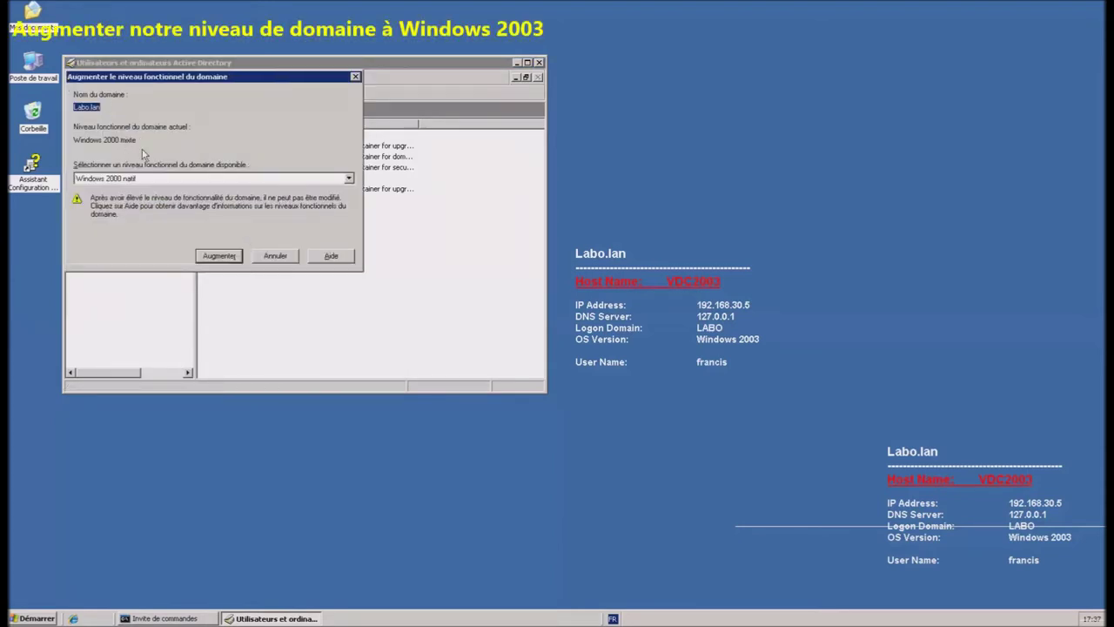
{"action": "left_click", "coordinate": [168, 178]}
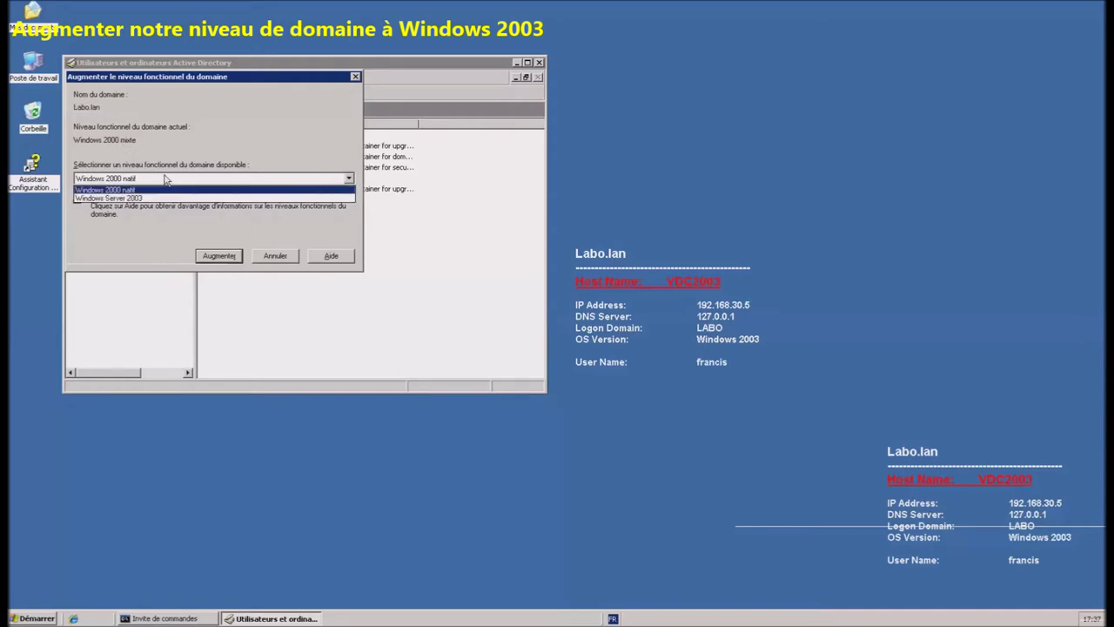
{"action": "left_click", "coordinate": [146, 198]}
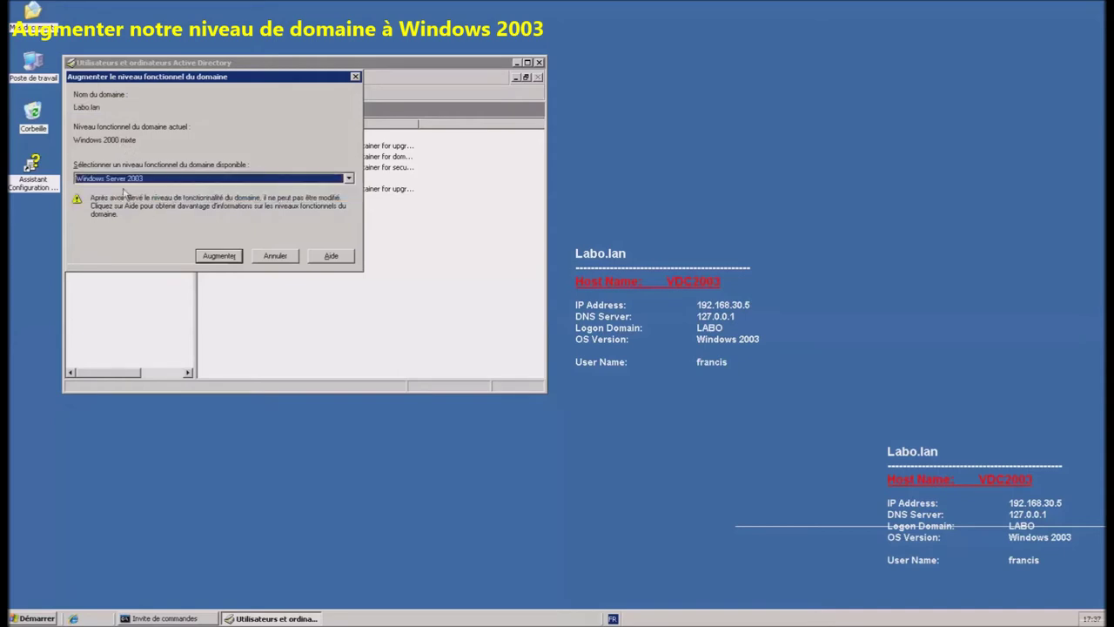
{"action": "left_click", "coordinate": [220, 255]}
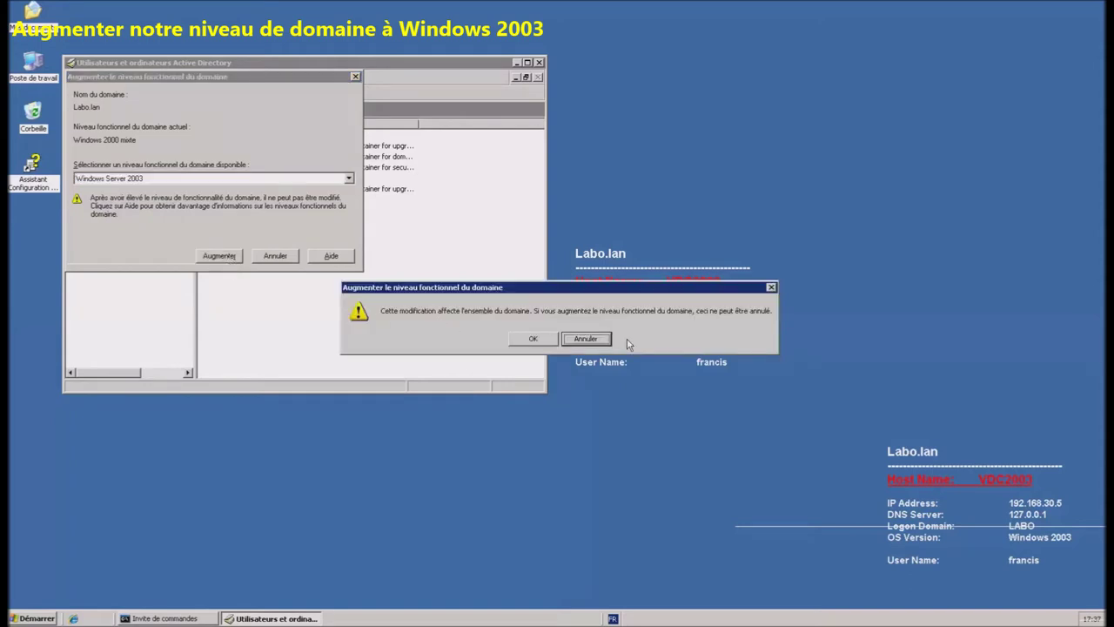
{"action": "left_click", "coordinate": [533, 339]}
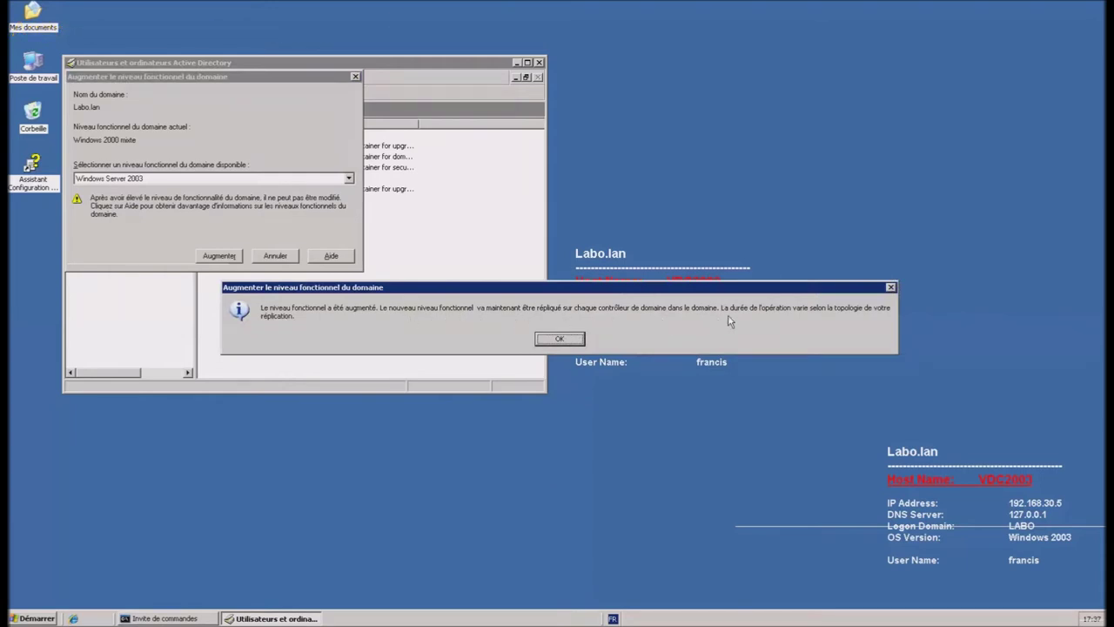
{"action": "left_click", "coordinate": [570, 338]}
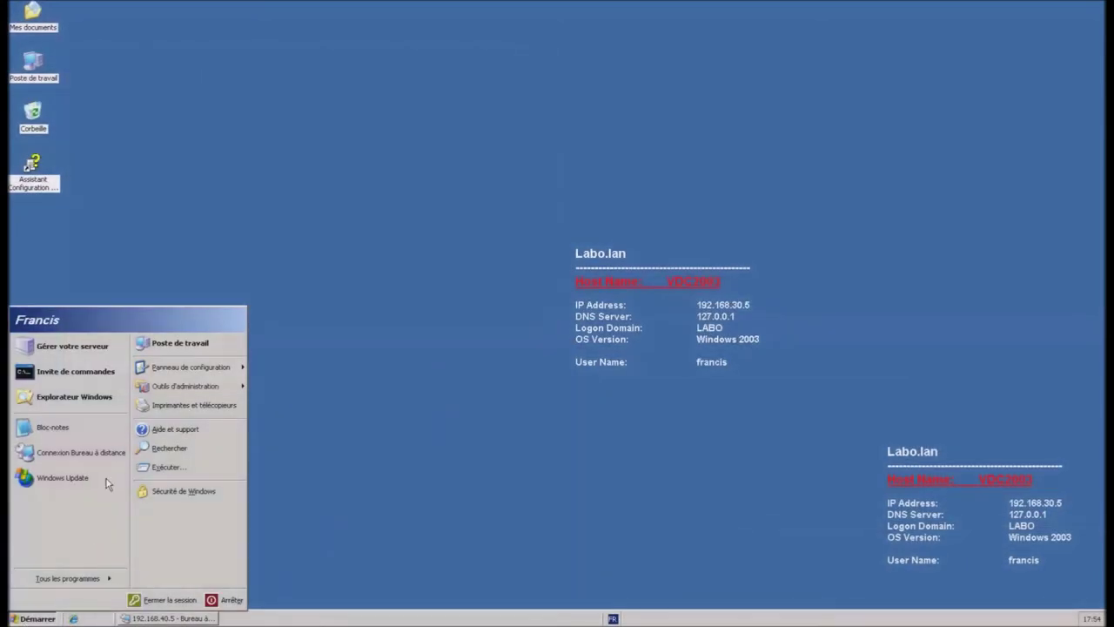
Step: In Active Directory Domains and Trusts, raise the forest functional level to Windows Server 2003
{"action": "mouse_move", "coordinate": [190, 391]}
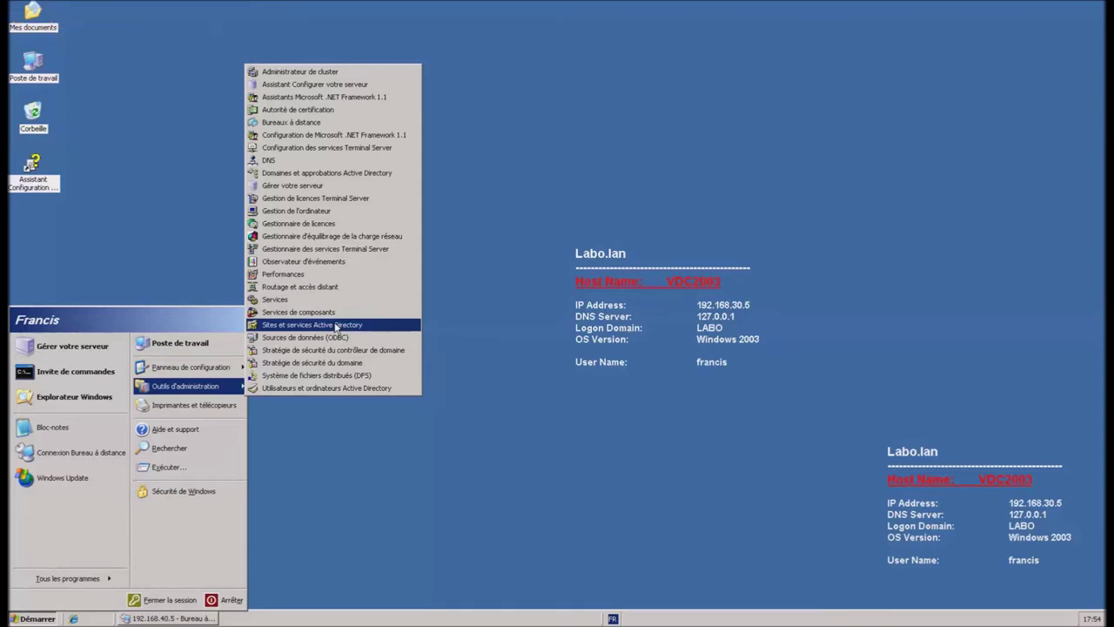
{"action": "left_click", "coordinate": [336, 172]}
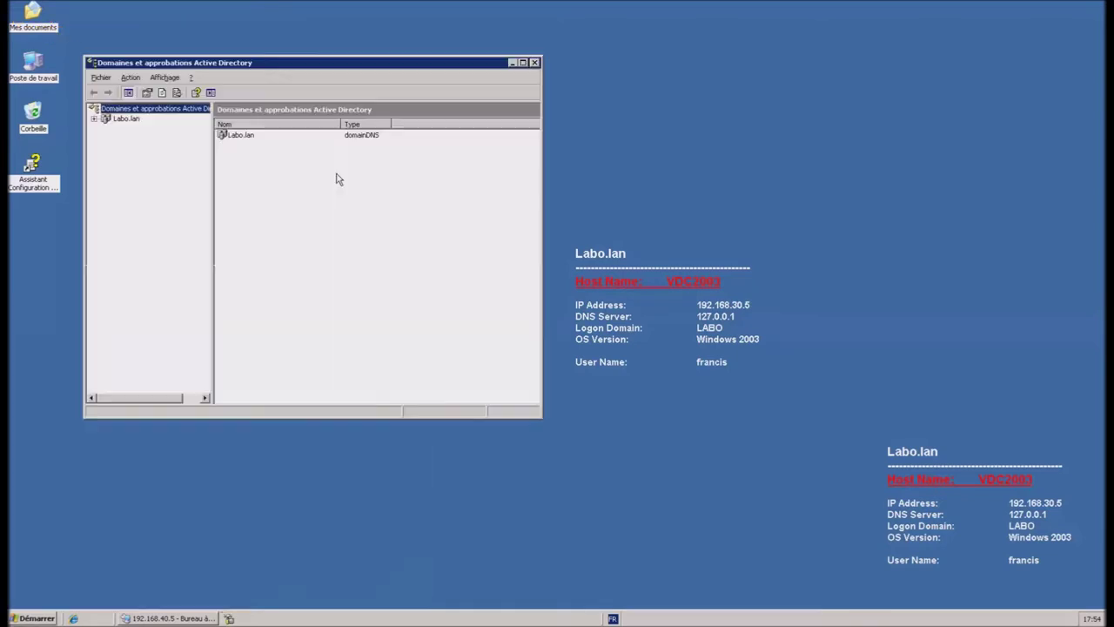
{"action": "right_click", "coordinate": [141, 109]}
{"action": "left_click", "coordinate": [218, 136]}
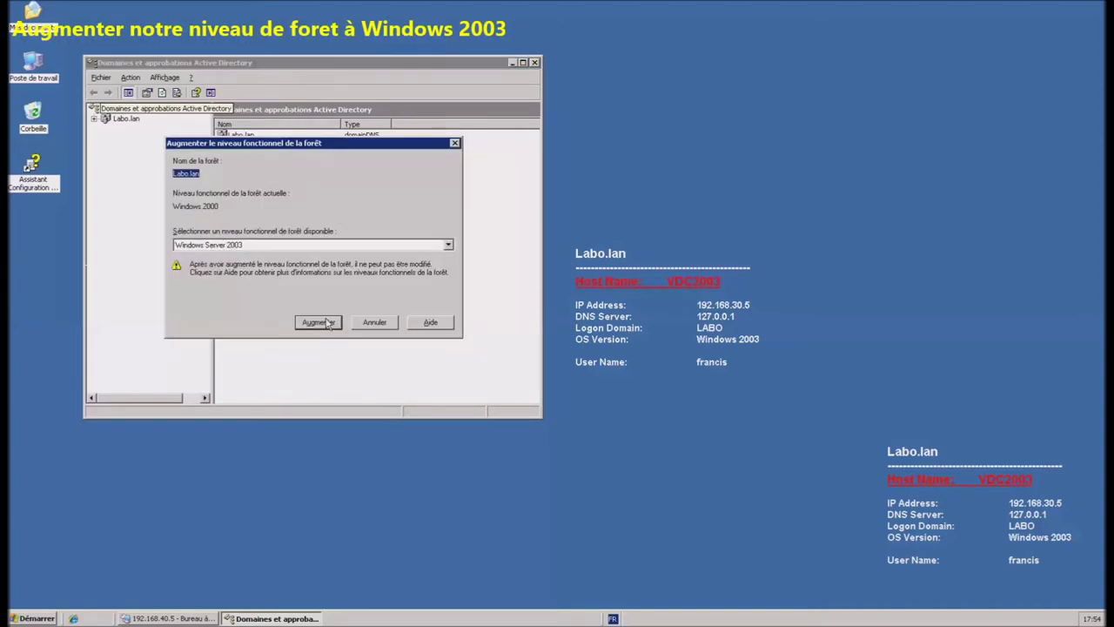
{"action": "left_click", "coordinate": [322, 246]}
{"action": "left_click", "coordinate": [323, 256]}
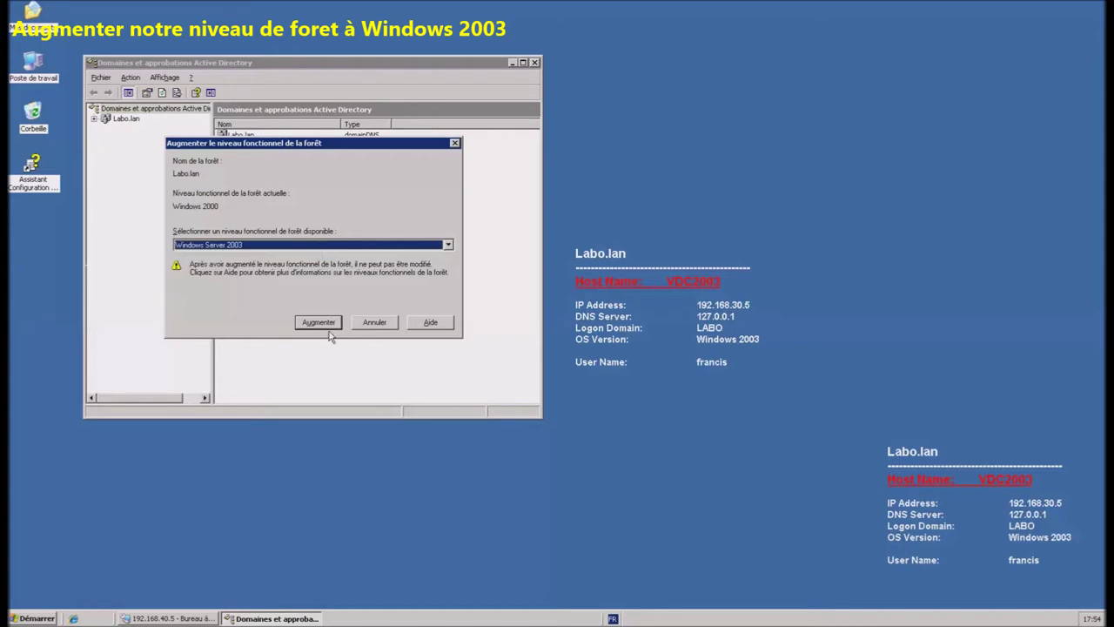
{"action": "left_click", "coordinate": [322, 325]}
{"action": "left_click", "coordinate": [281, 258]}
{"action": "left_click", "coordinate": [338, 259]}
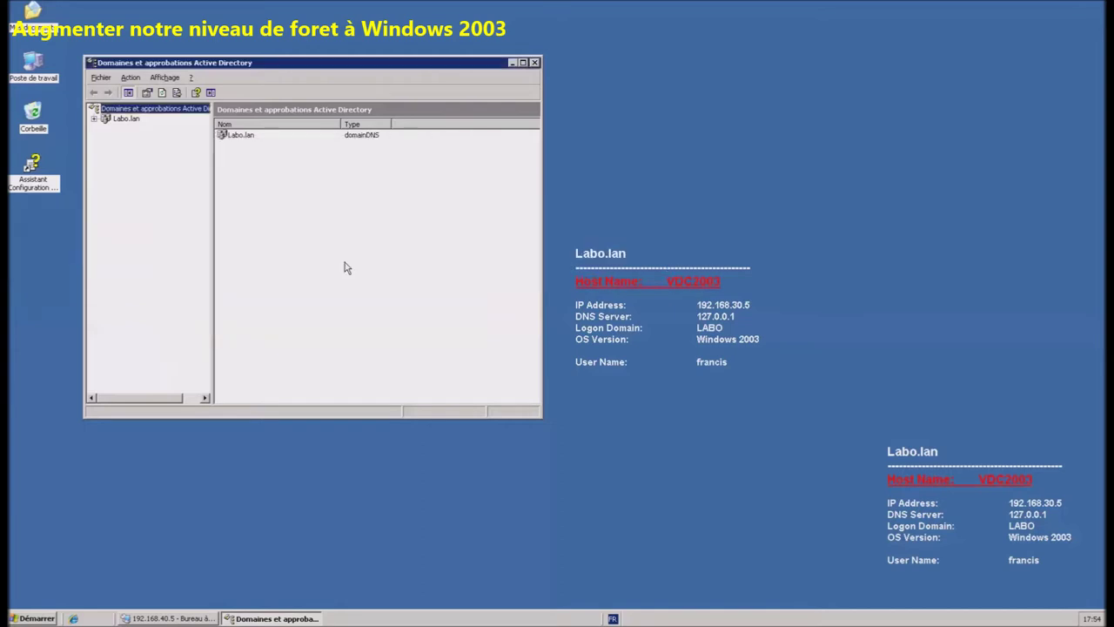
Step: Check that the Labo.lan domain functional level already shows Windows Server 2003
{"action": "left_click", "coordinate": [125, 119]}
{"action": "right_click", "coordinate": [126, 121]}
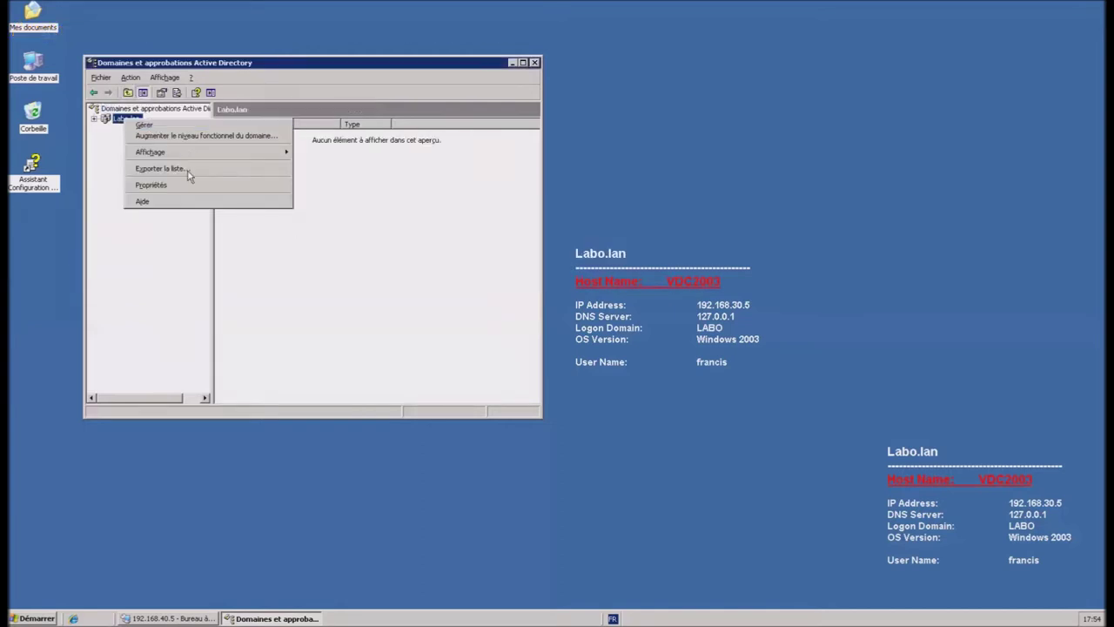
{"action": "left_click", "coordinate": [184, 138]}
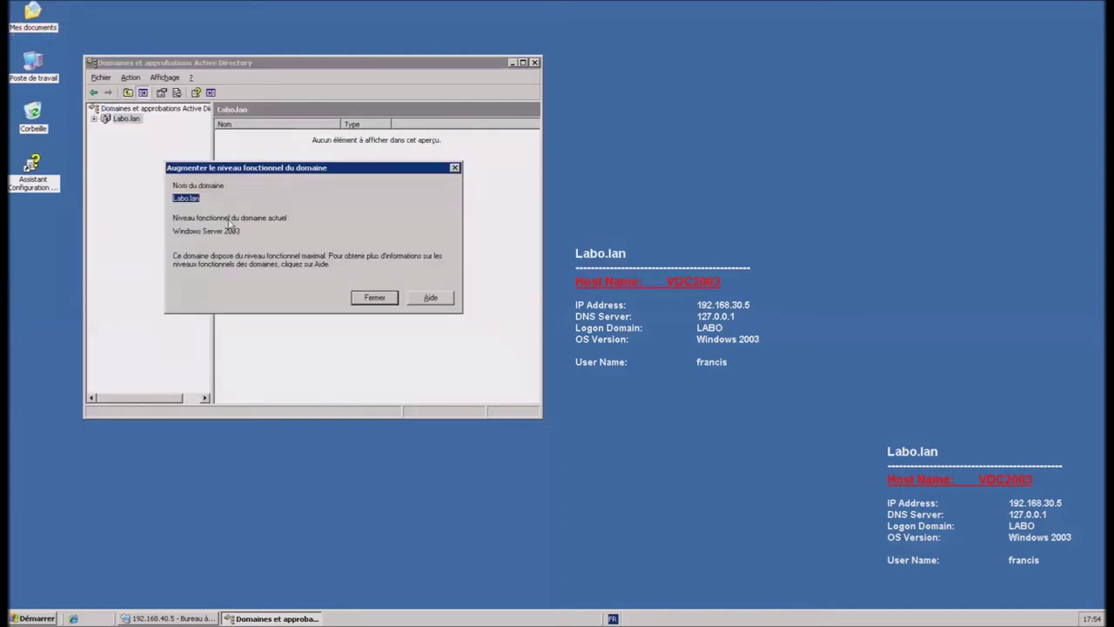
{"action": "left_click", "coordinate": [371, 301]}
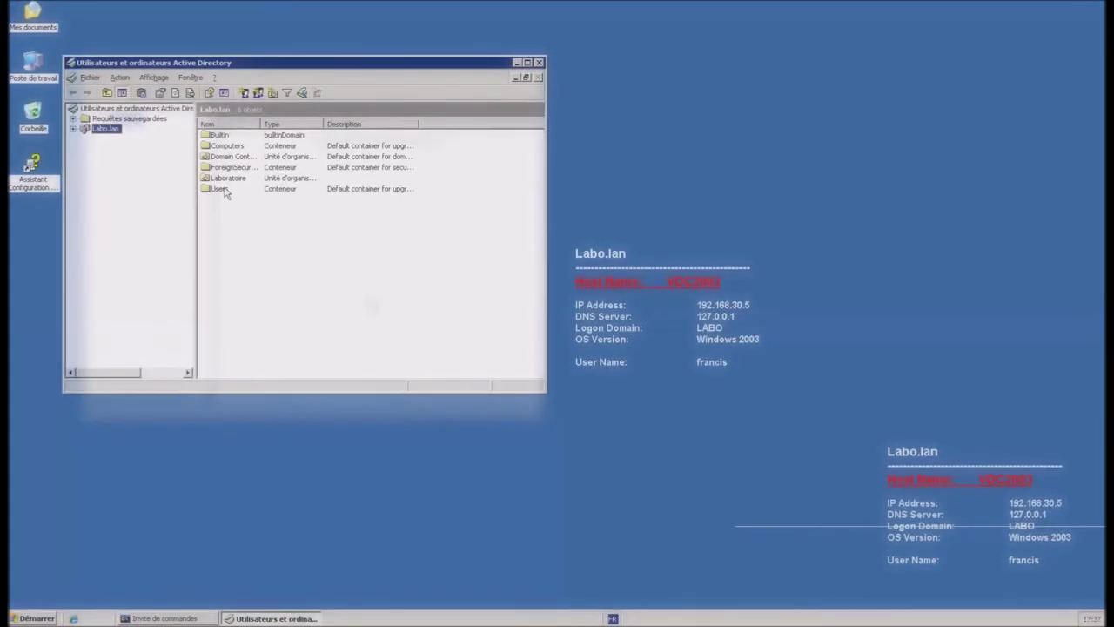
Step: Browse to Laboratoire > Commun > Utilisateurs and select the working user account
{"action": "double_click", "coordinate": [218, 189]}
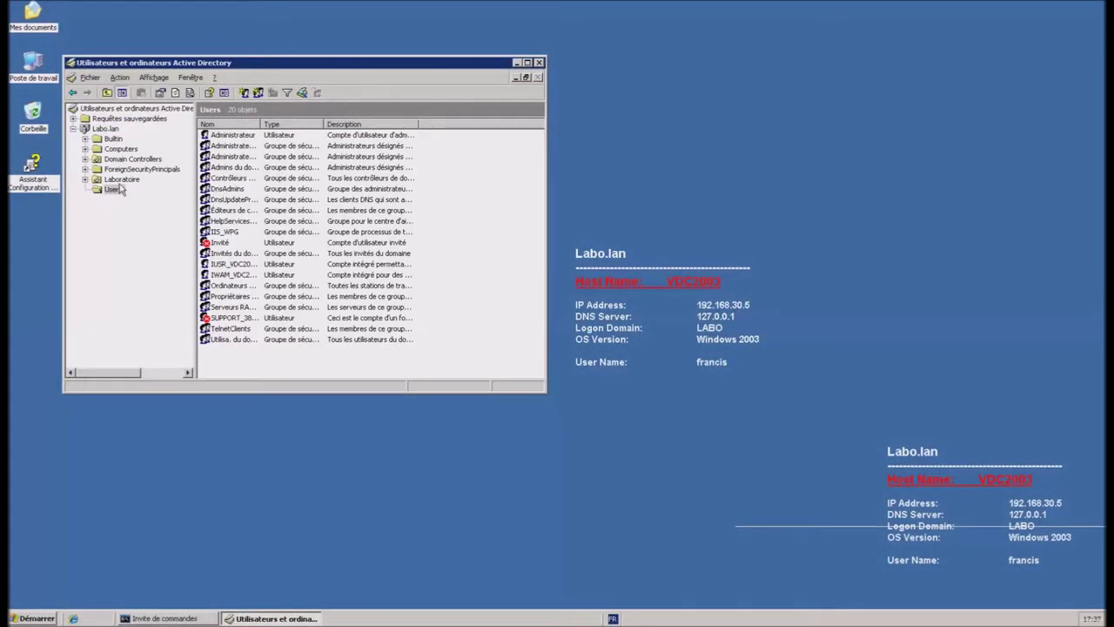
{"action": "left_click", "coordinate": [121, 183]}
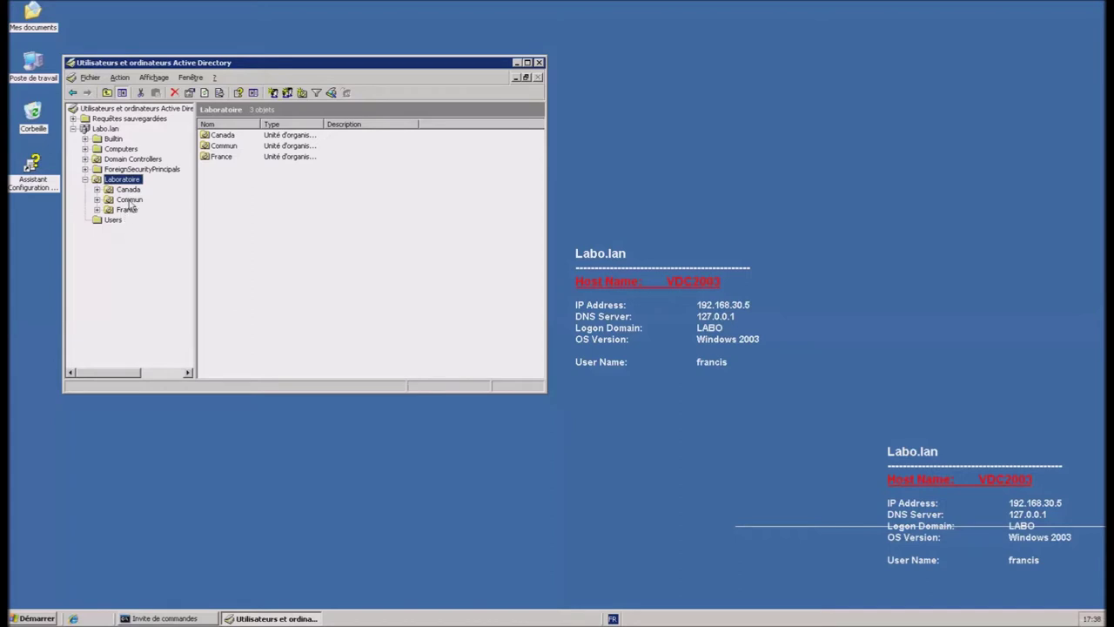
{"action": "double_click", "coordinate": [130, 200]}
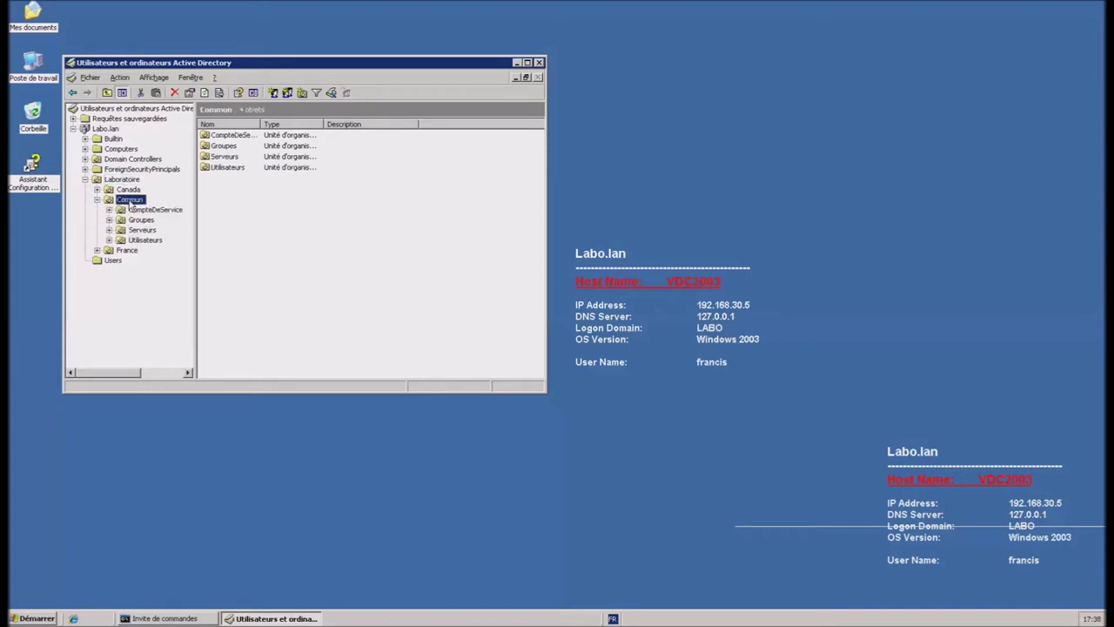
{"action": "double_click", "coordinate": [226, 168]}
{"action": "double_click", "coordinate": [220, 137]}
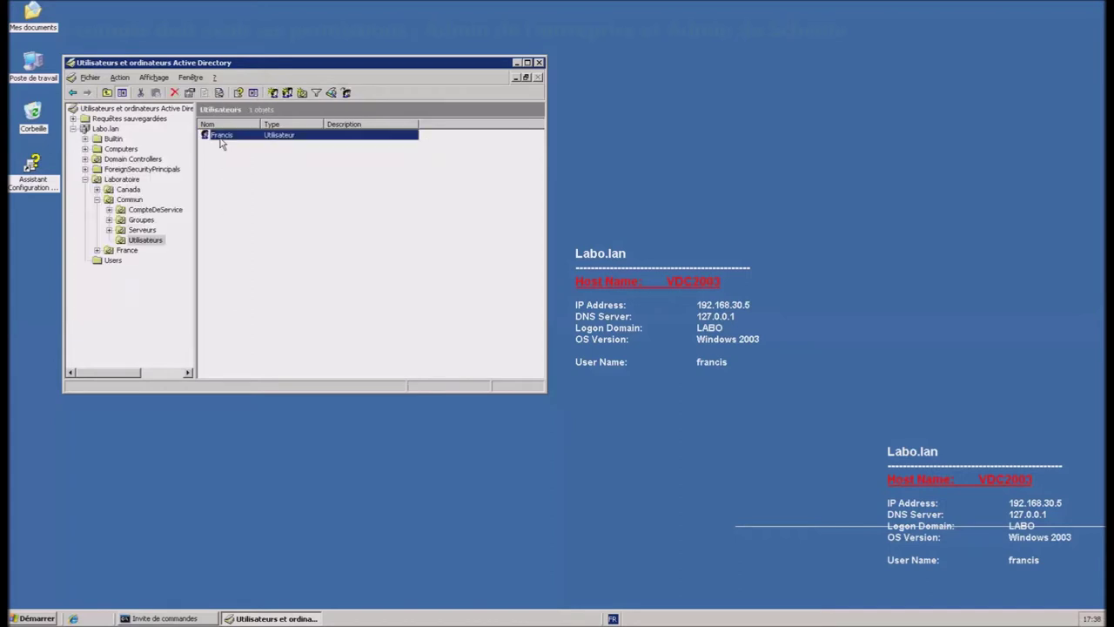
Step: Review the account's Membre de groups (Admins du domaine, Administrateurs de l'entreprise), then show Users' 20 objects
{"action": "left_click", "coordinate": [261, 280]}
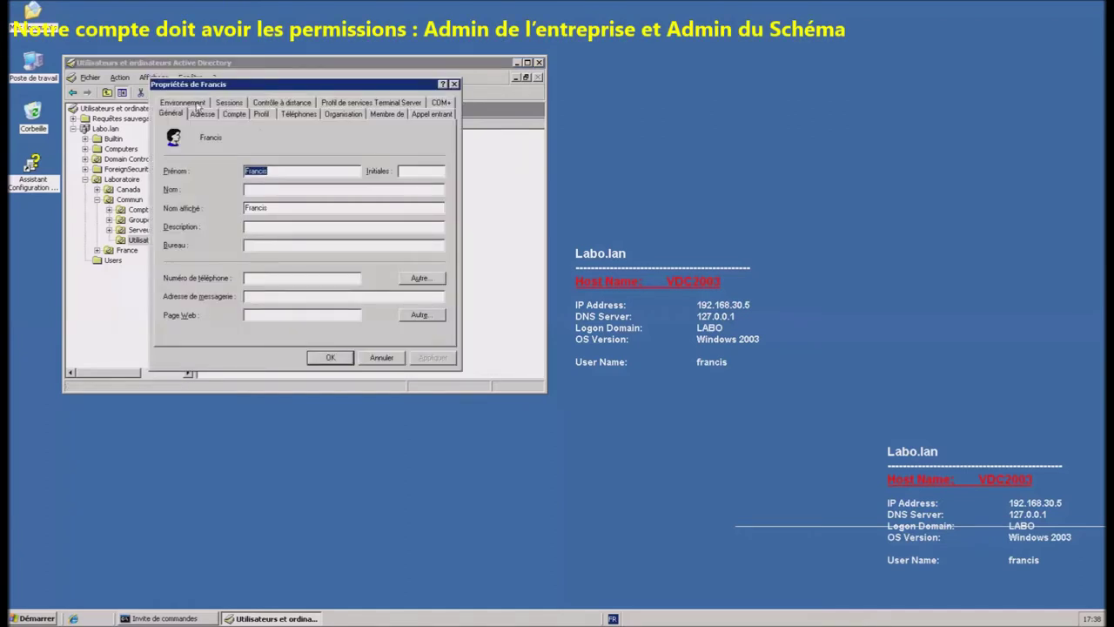
{"action": "left_click", "coordinate": [396, 115]}
{"action": "left_click_drag", "start_coordinate": [229, 144], "coordinate": [304, 146]}
{"action": "left_click", "coordinate": [201, 173]}
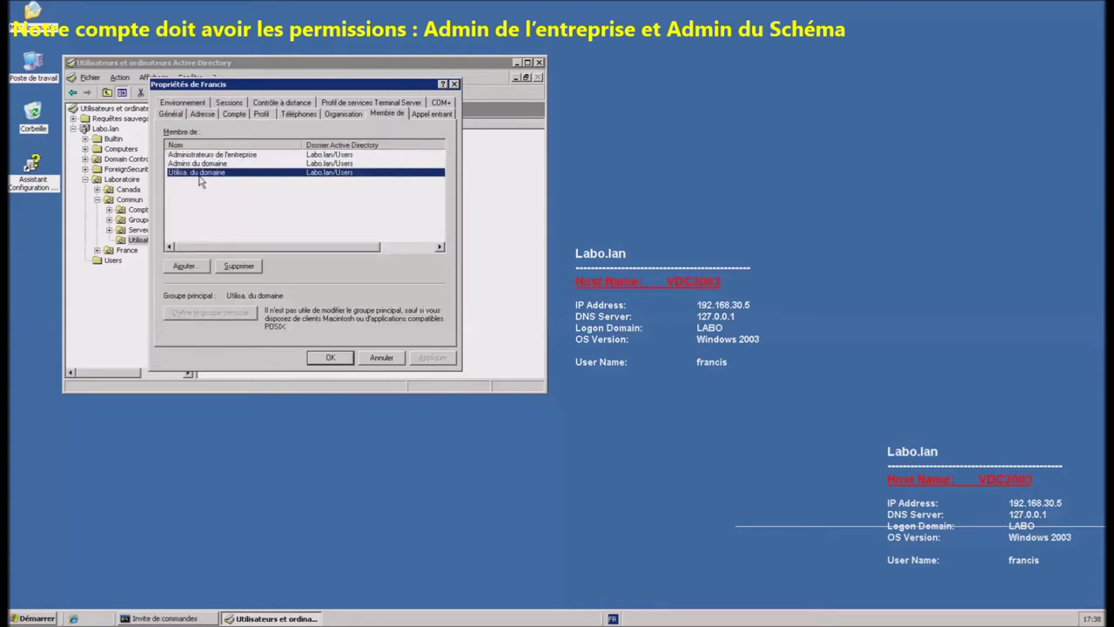
{"action": "left_click", "coordinate": [214, 164]}
{"action": "left_click", "coordinate": [246, 156]}
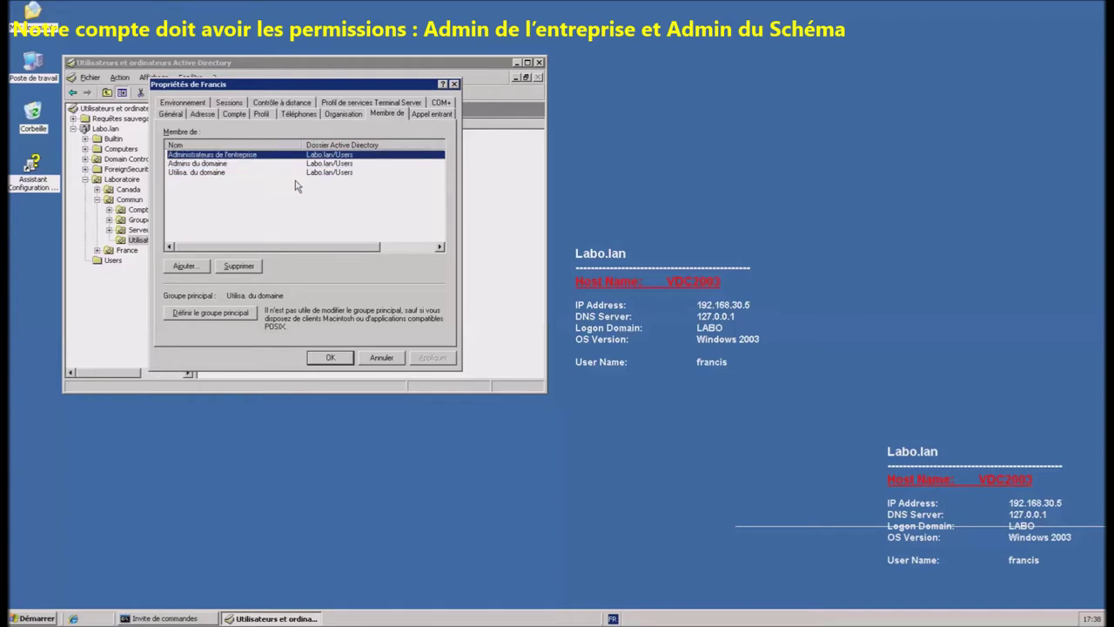
{"action": "left_click", "coordinate": [381, 358]}
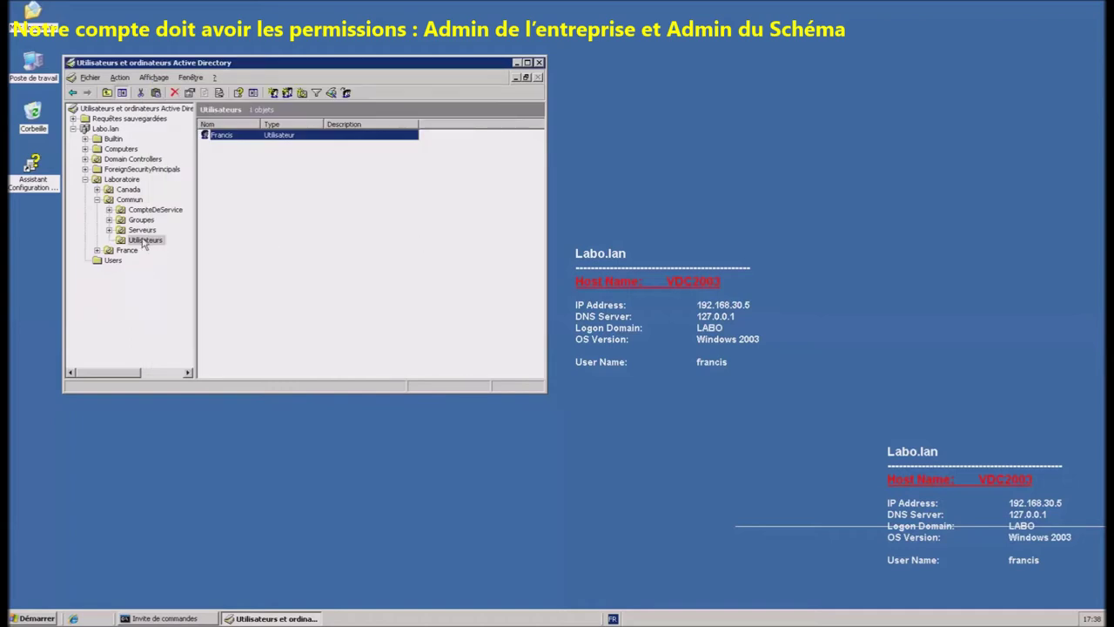
{"action": "left_click", "coordinate": [118, 262]}
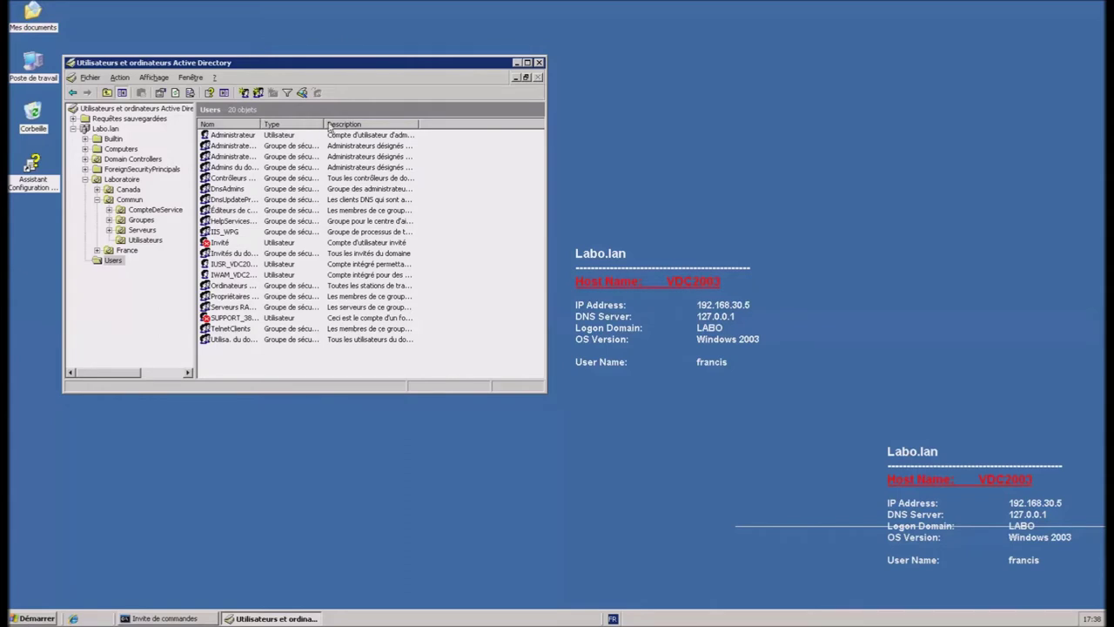
Step: Add the working user account as a member of Administrateurs du schéma, apply, and close the console
{"action": "double_click", "coordinate": [258, 125]}
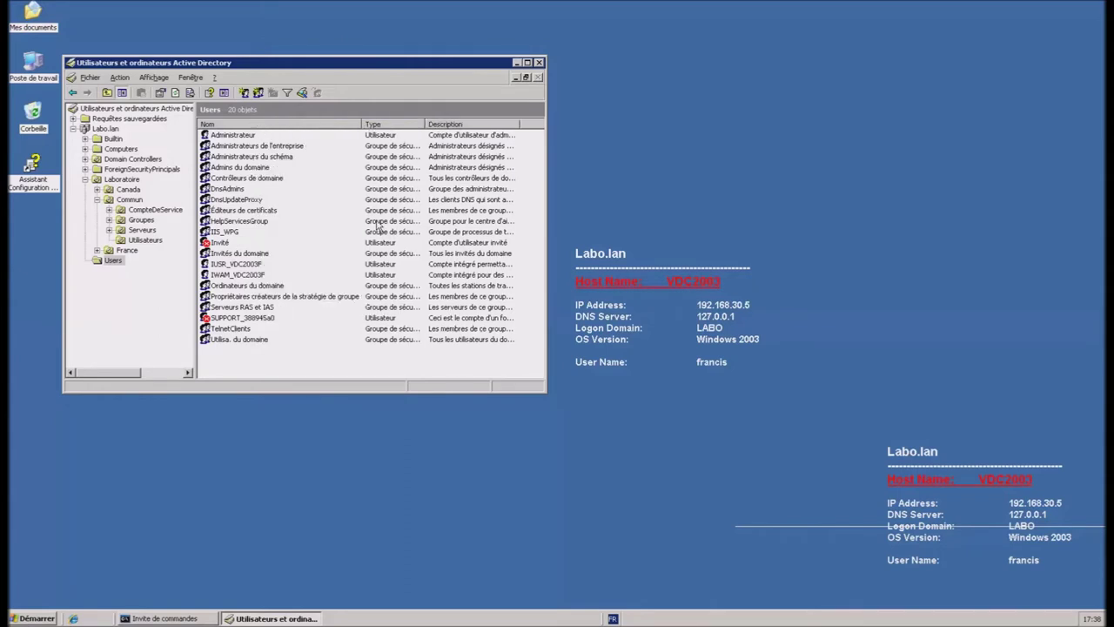
{"action": "double_click", "coordinate": [271, 158]}
{"action": "left_click", "coordinate": [204, 102]}
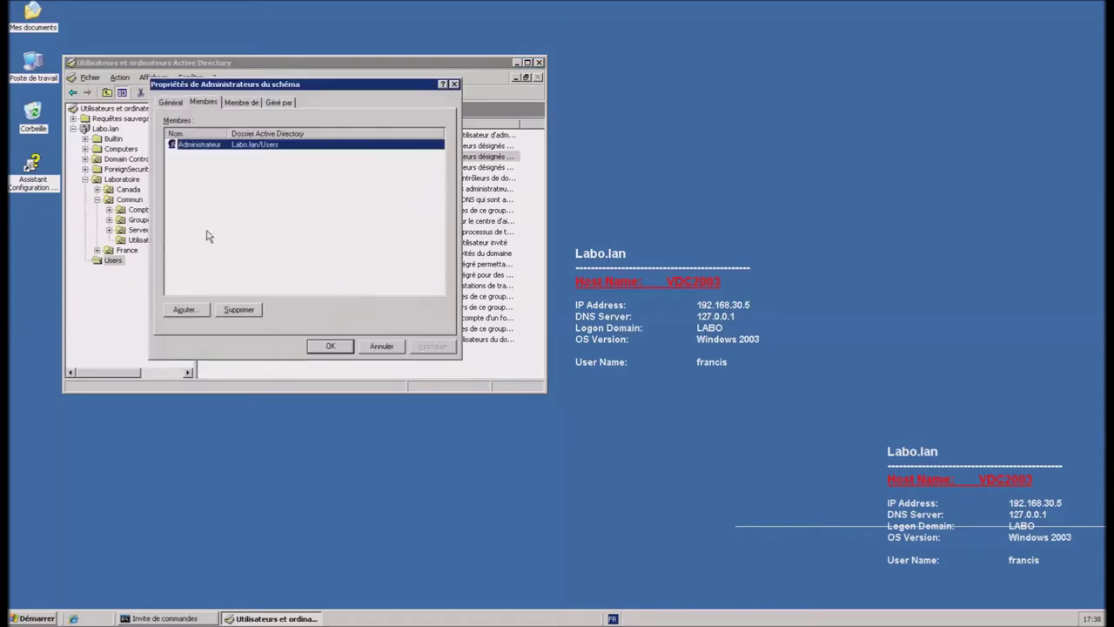
{"action": "left_click", "coordinate": [187, 309]}
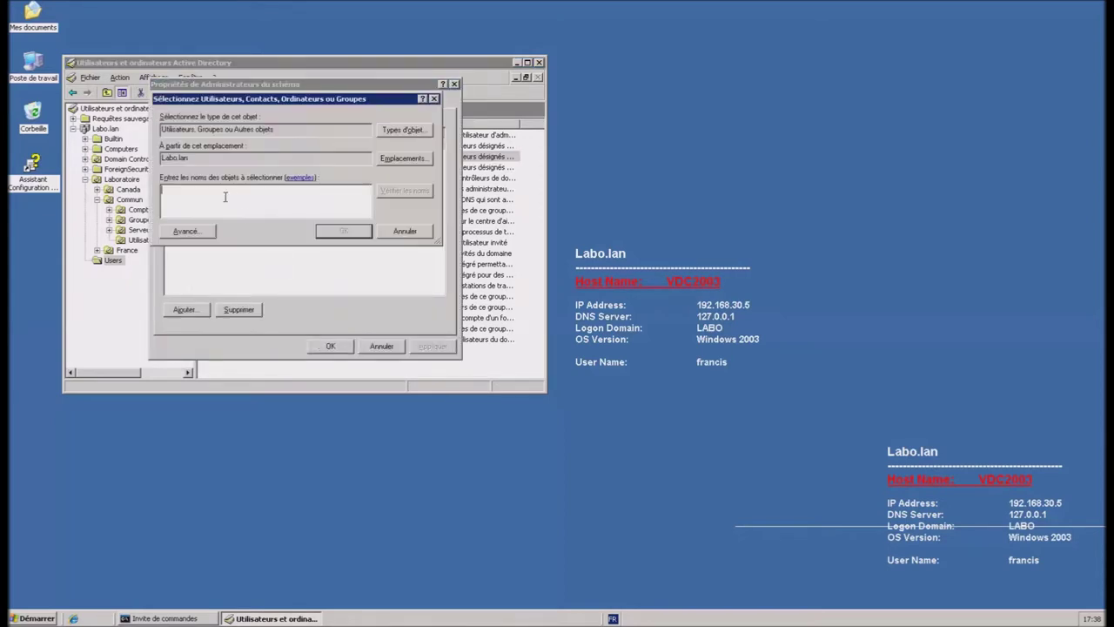
{"action": "type", "text": "francis"}
{"action": "left_click", "coordinate": [344, 231]}
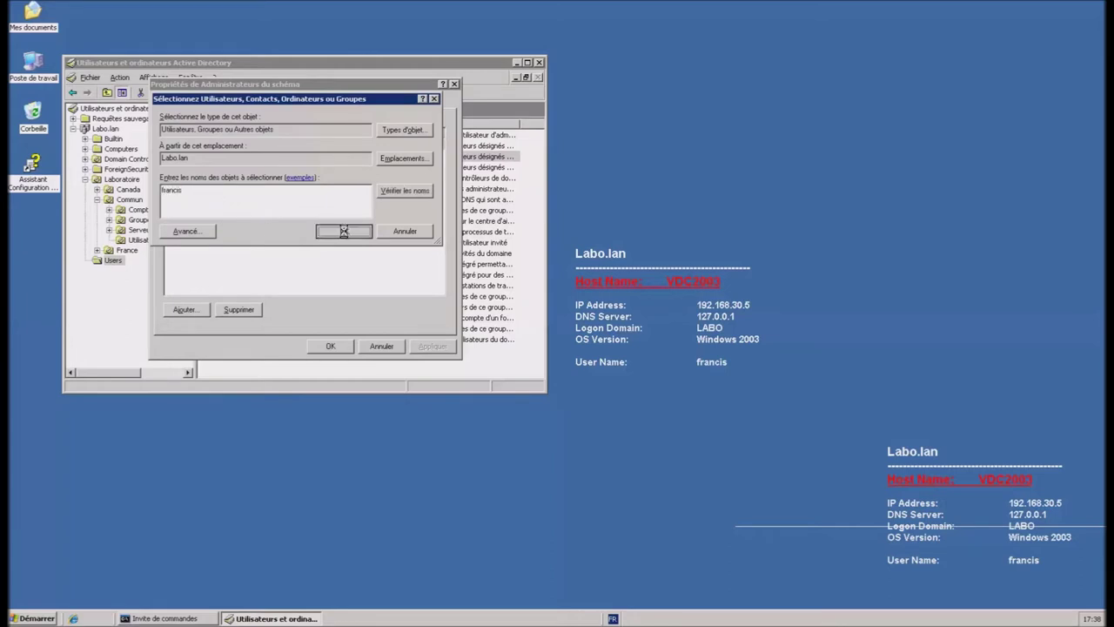
{"action": "left_click", "coordinate": [431, 346]}
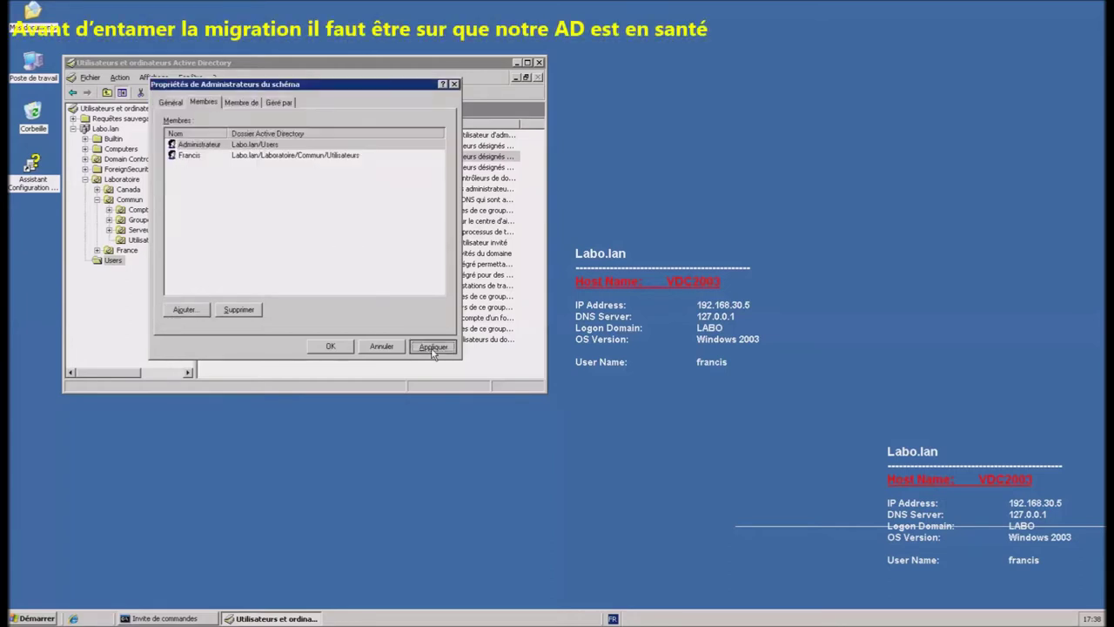
{"action": "left_click", "coordinate": [331, 348]}
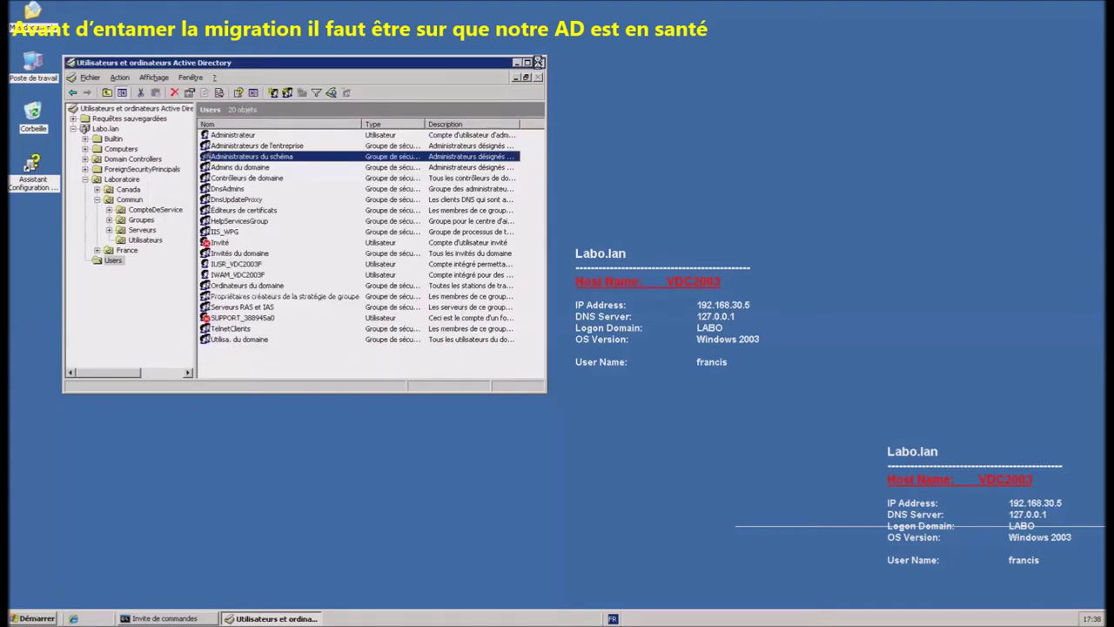
{"action": "left_click", "coordinate": [537, 63]}
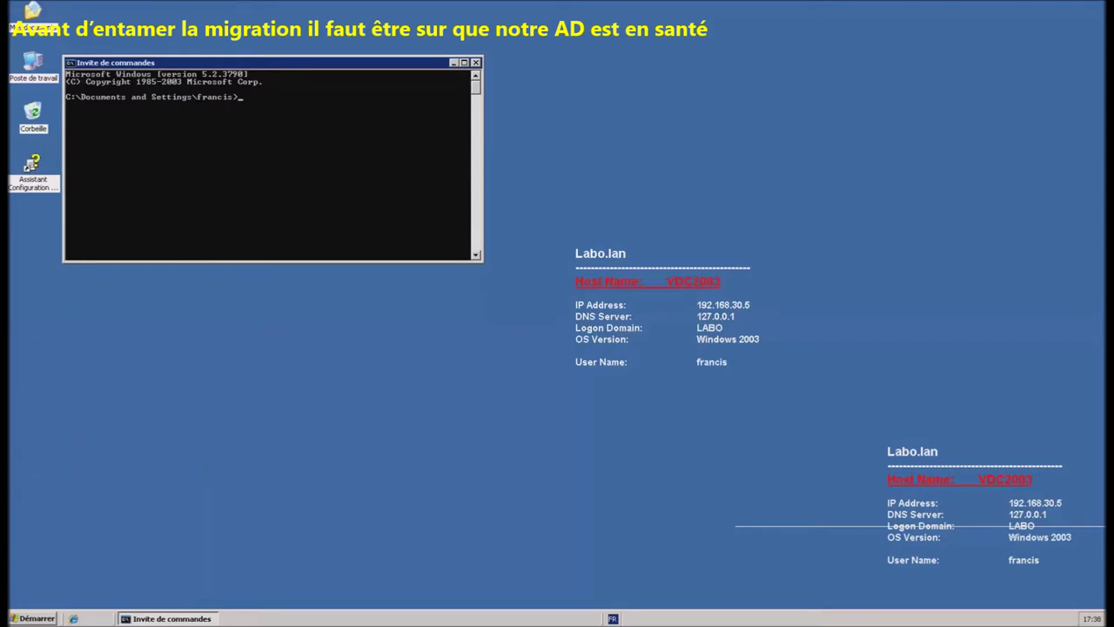
Step: Run repadmin /showrepl and review the replication status
{"action": "right_click", "coordinate": [314, 138]}
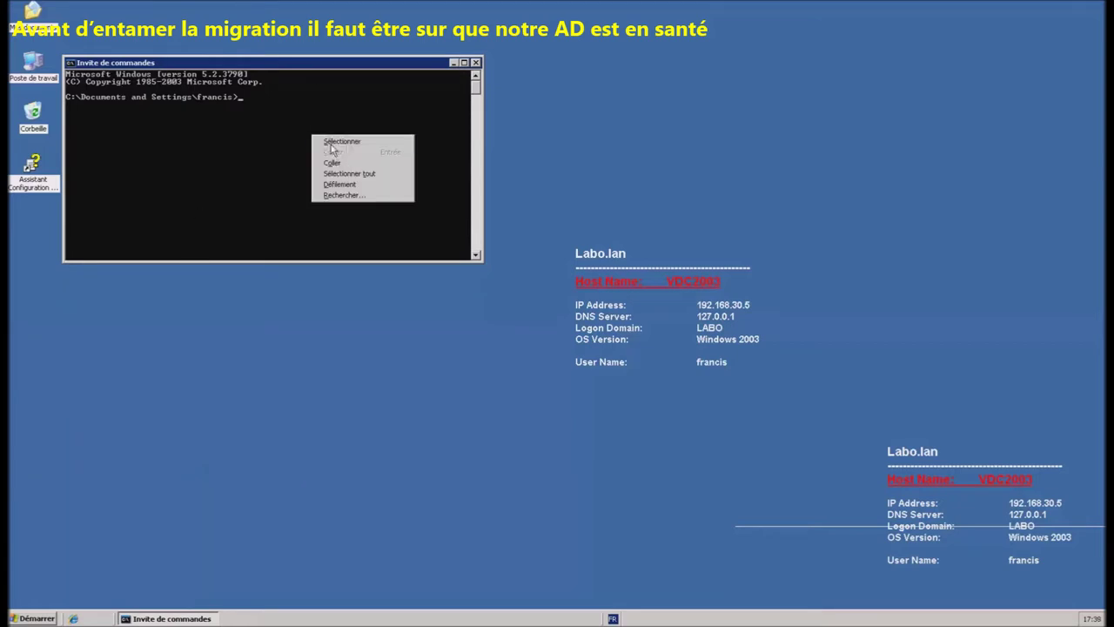
{"action": "left_click", "coordinate": [348, 172]}
{"action": "key", "text": "Return"}
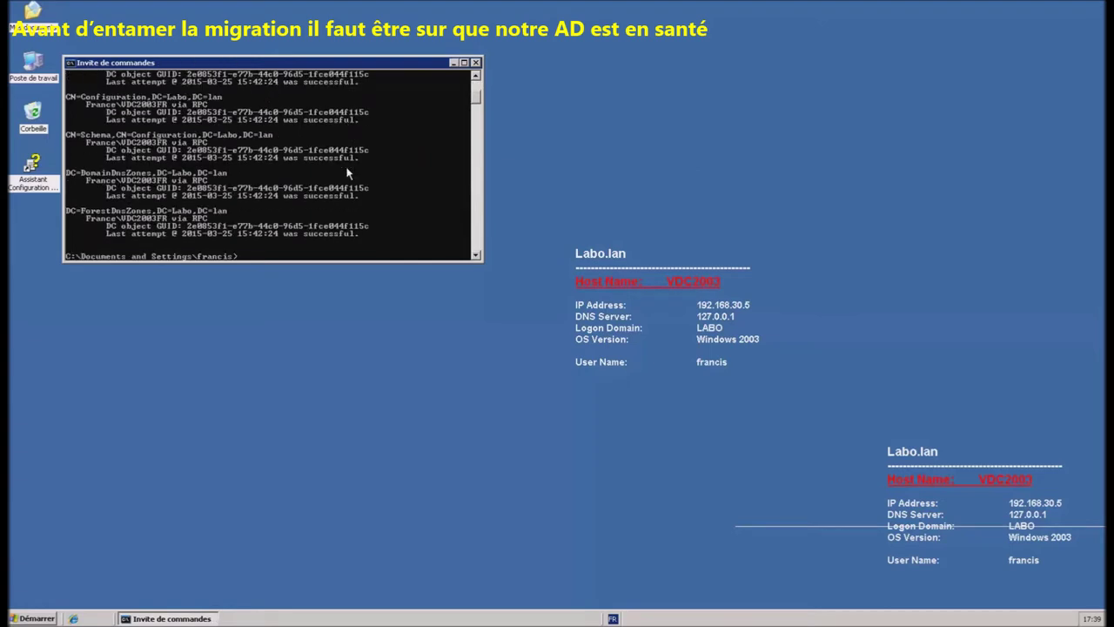
{"action": "scroll", "coordinate": [389, 217], "scroll_direction": "up", "scroll_amount": 3}
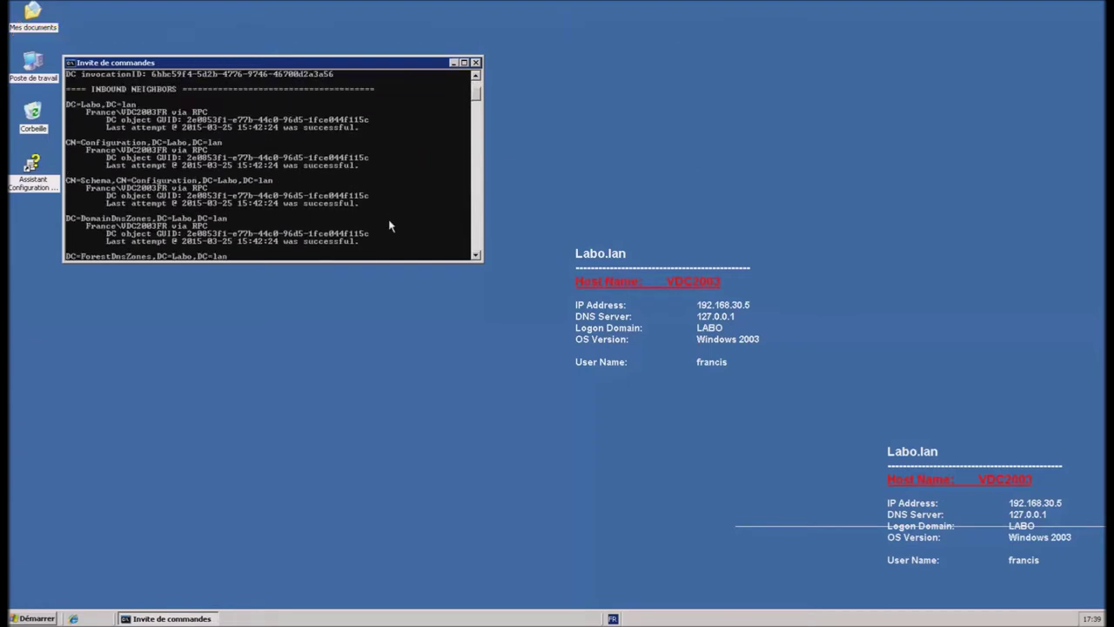
{"action": "scroll", "coordinate": [389, 218], "scroll_direction": "up", "scroll_amount": 1}
{"action": "scroll", "coordinate": [390, 200], "scroll_direction": "down", "scroll_amount": 6}
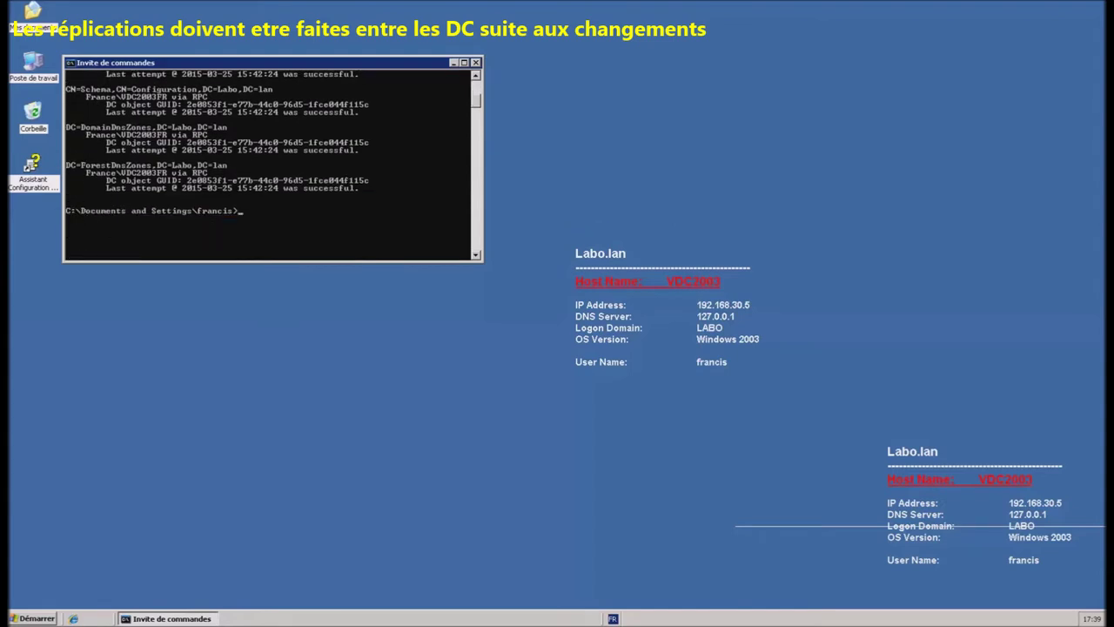
Step: Run dcdiag and review the domain controller diagnostics
{"action": "right_click", "coordinate": [225, 182]}
{"action": "left_click", "coordinate": [270, 215]}
{"action": "key", "text": "Return"}
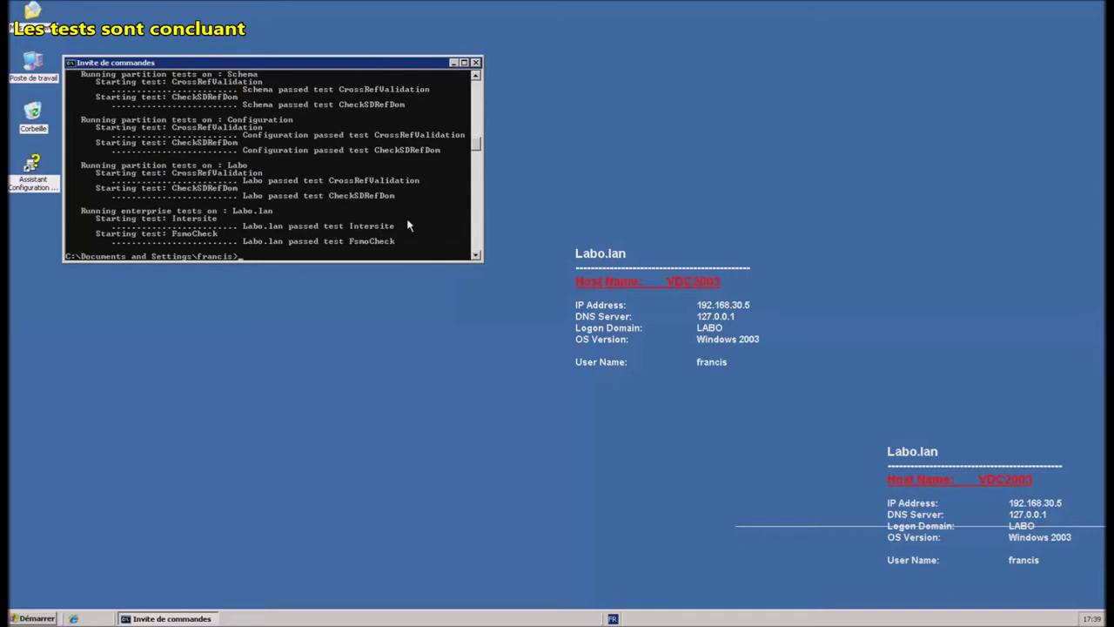
{"action": "scroll", "coordinate": [405, 224], "scroll_direction": "up", "scroll_amount": 1}
{"action": "scroll", "coordinate": [406, 223], "scroll_direction": "up", "scroll_amount": 6}
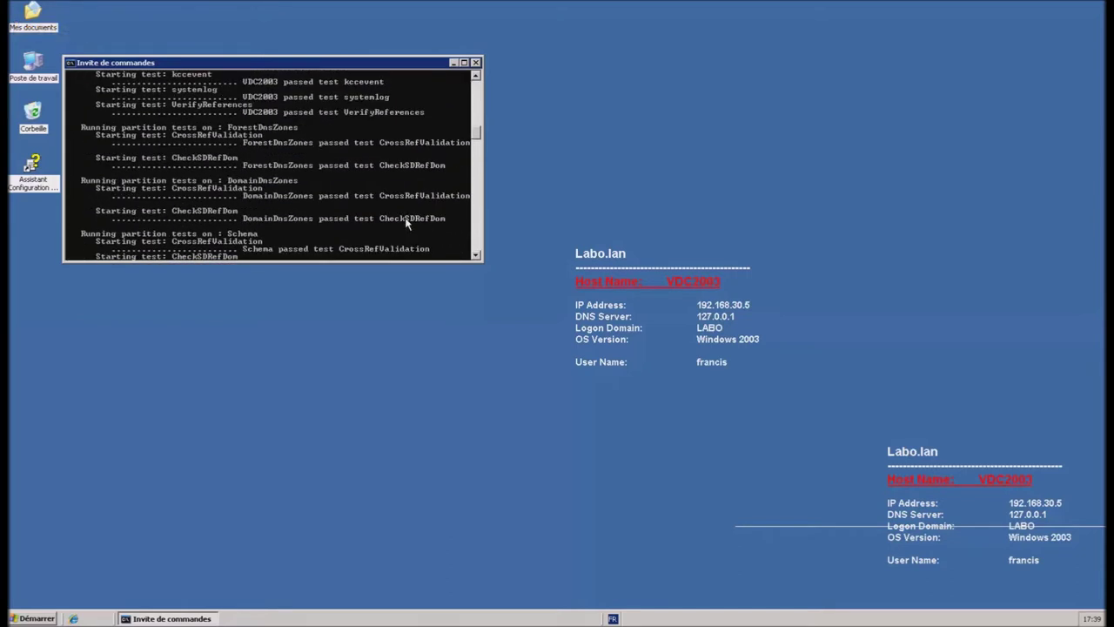
{"action": "scroll", "coordinate": [405, 224], "scroll_direction": "up", "scroll_amount": 9}
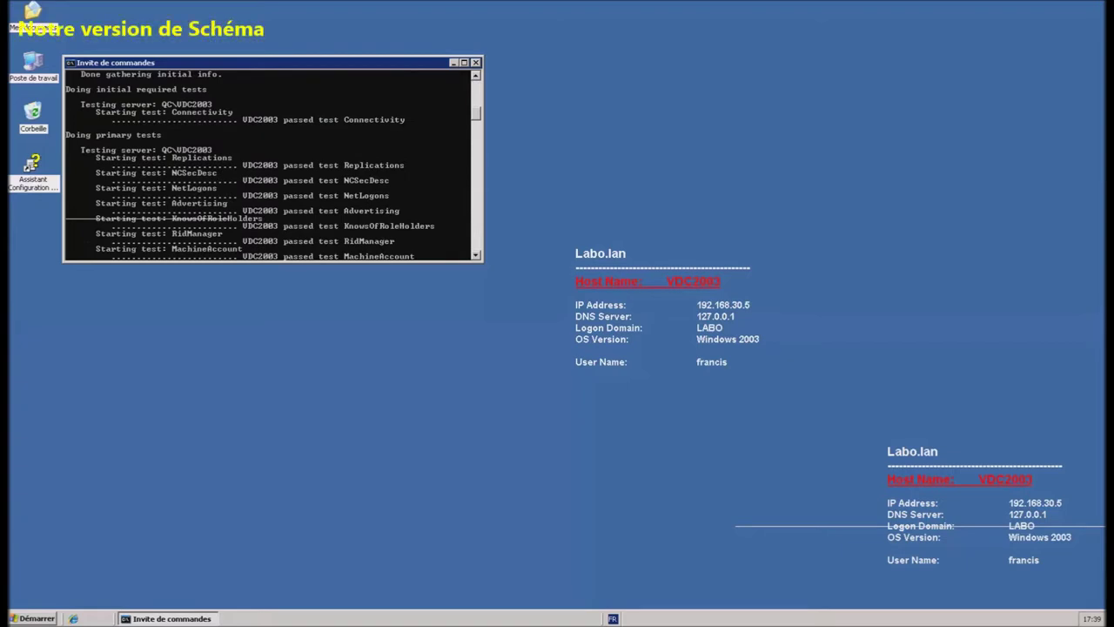
Step: Query the schema objectVersion (30) and list FSMO role holders with netdom query FSMO
{"action": "right_click", "coordinate": [266, 183]}
{"action": "left_click", "coordinate": [293, 213]}
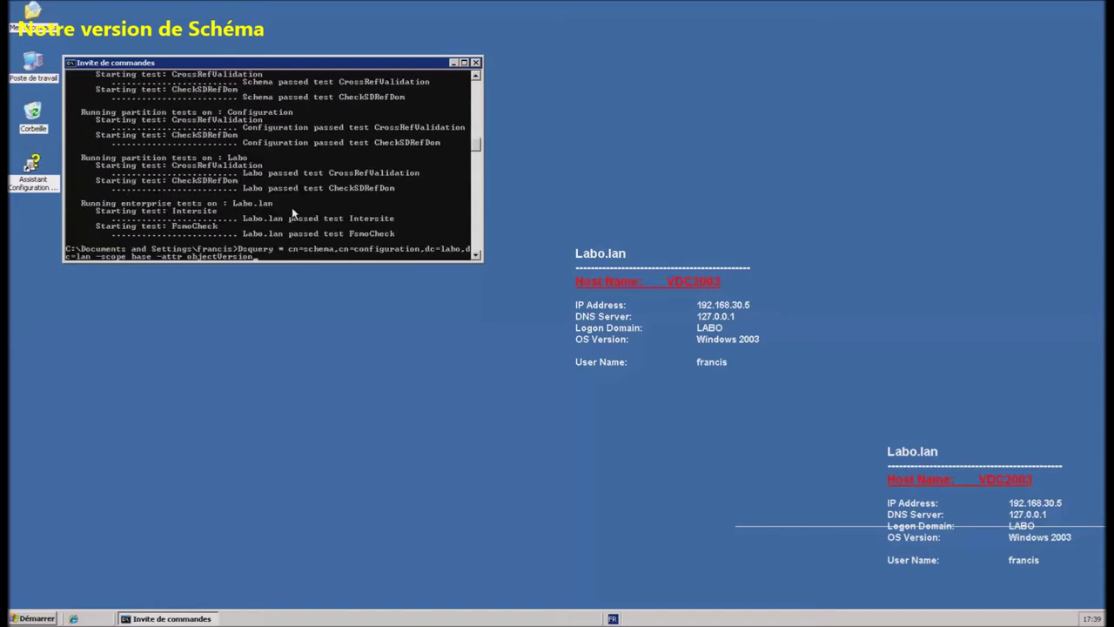
{"action": "key", "text": "Return"}
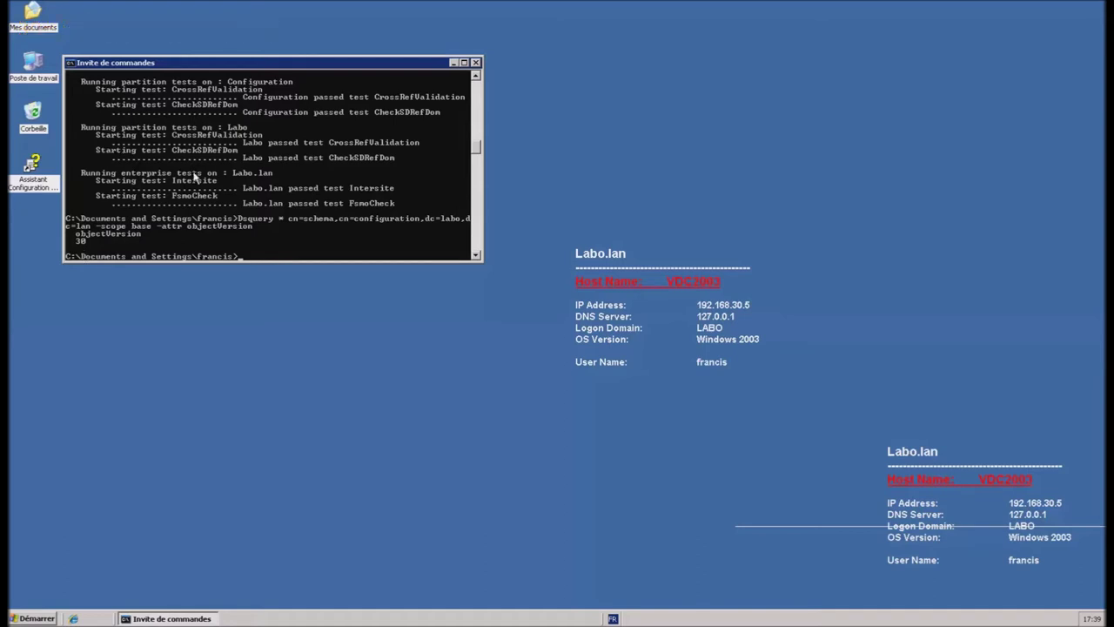
{"action": "right_click", "coordinate": [209, 184]}
{"action": "left_click", "coordinate": [246, 225]}
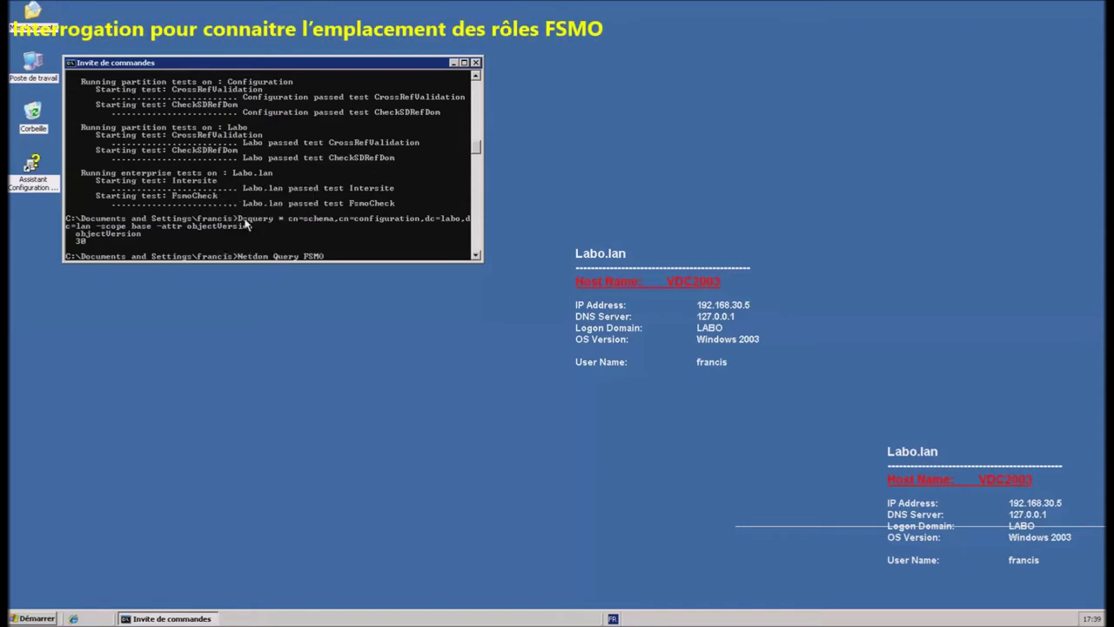
{"action": "key", "text": "Return"}
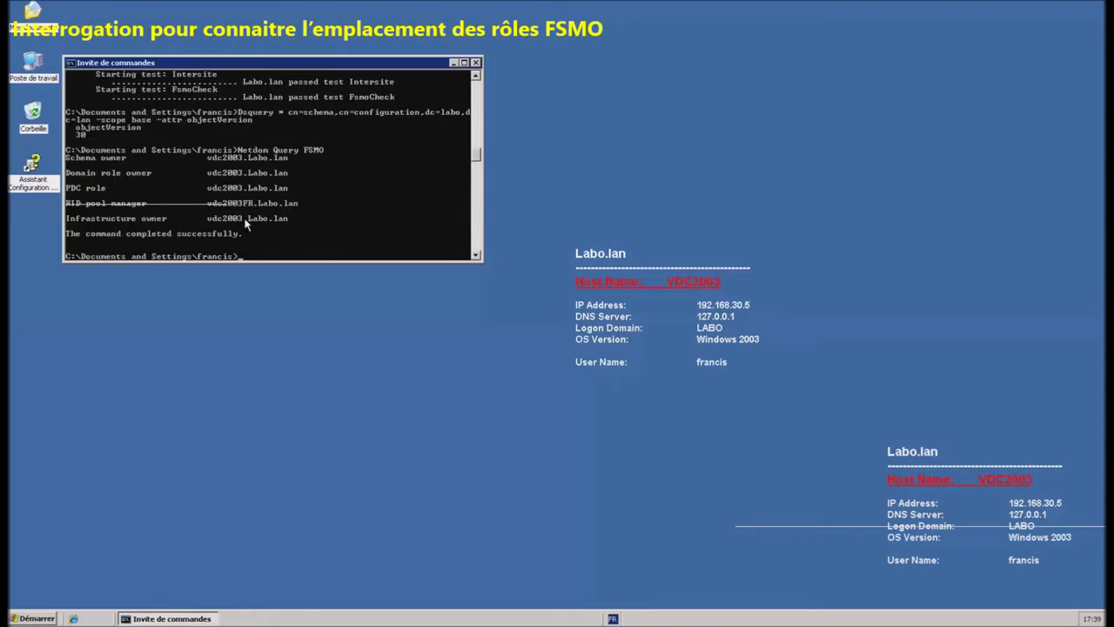
{"action": "left_click_drag", "start_coordinate": [299, 67], "coordinate": [379, 59]}
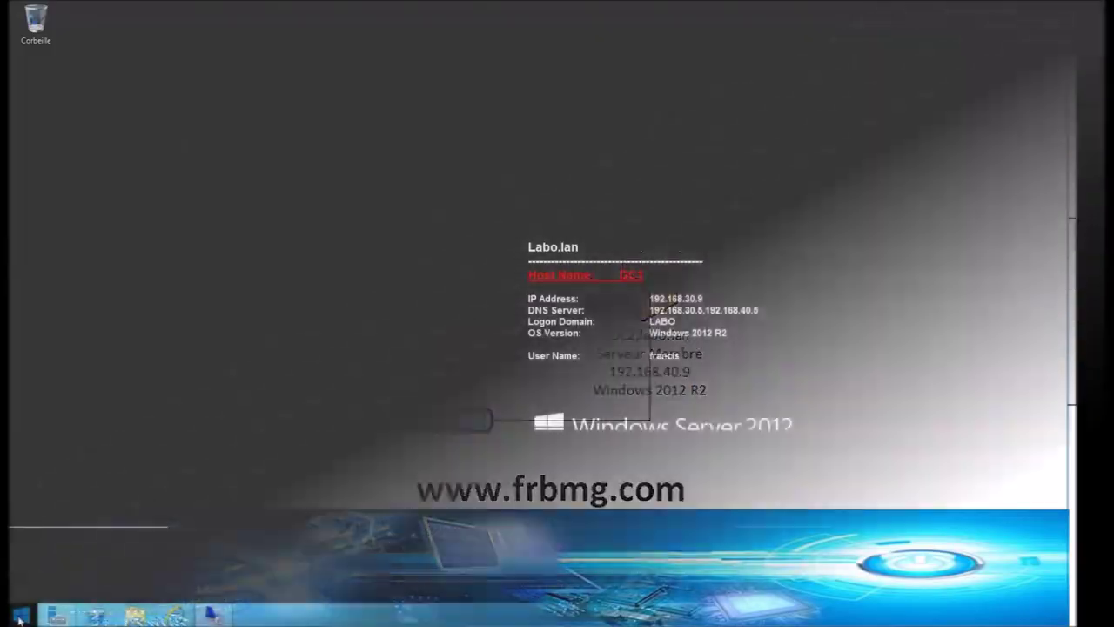
Step: Launch Server Manager from the taskbar to show DC1's local server properties
{"action": "left_click", "coordinate": [17, 616]}
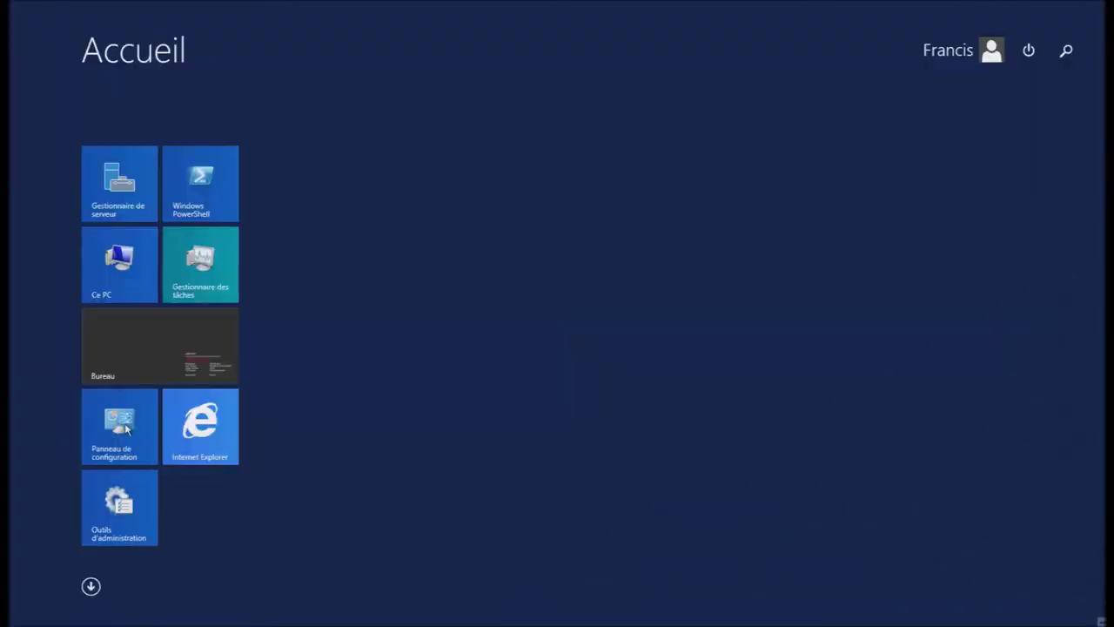
{"action": "left_click", "coordinate": [131, 357]}
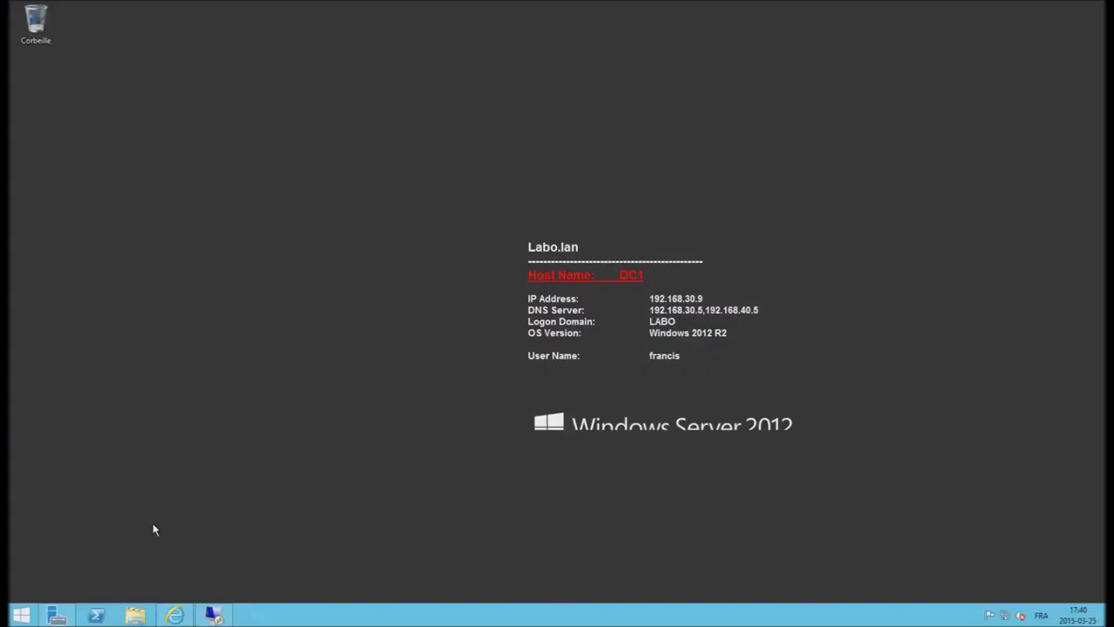
{"action": "left_click", "coordinate": [59, 616]}
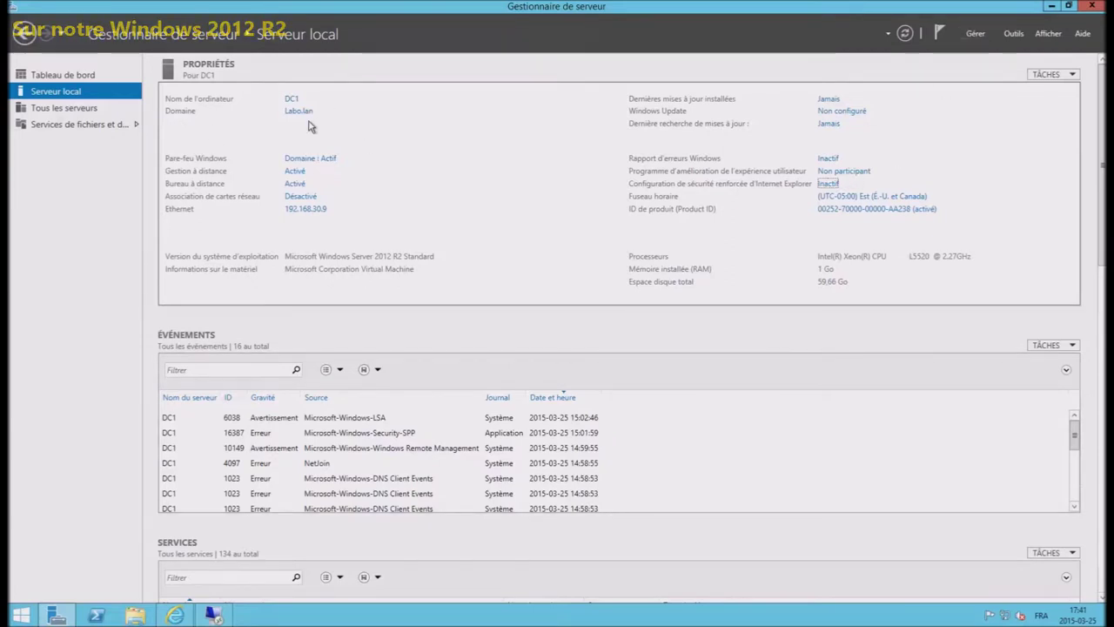
Step: Start the Add Roles and Features wizard with role-based installation targeting DC1
{"action": "left_click", "coordinate": [975, 35]}
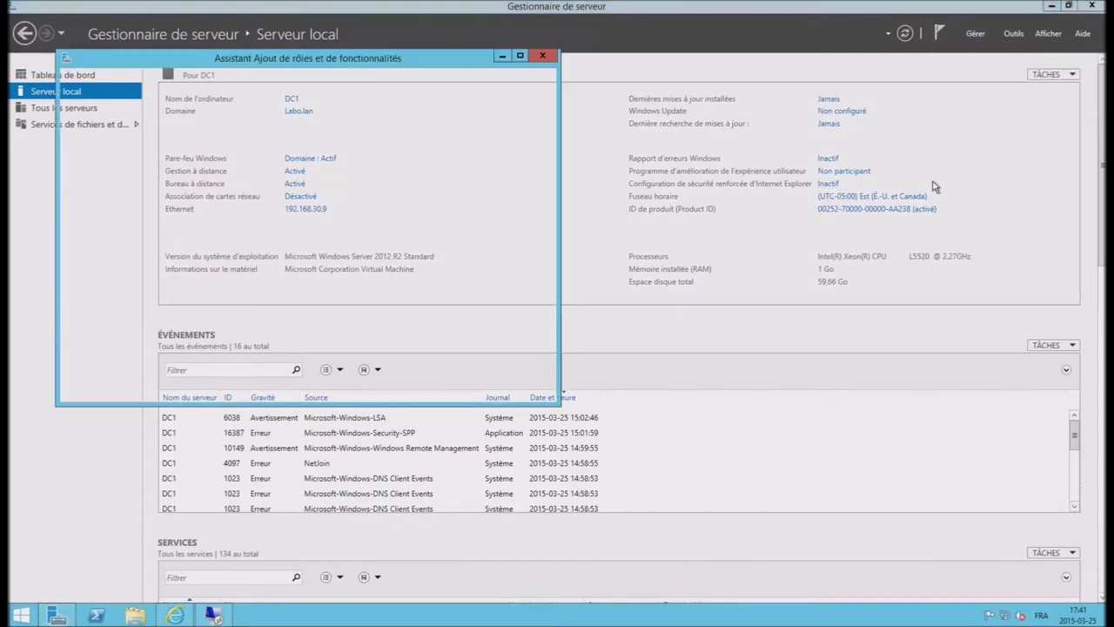
{"action": "left_click", "coordinate": [398, 389]}
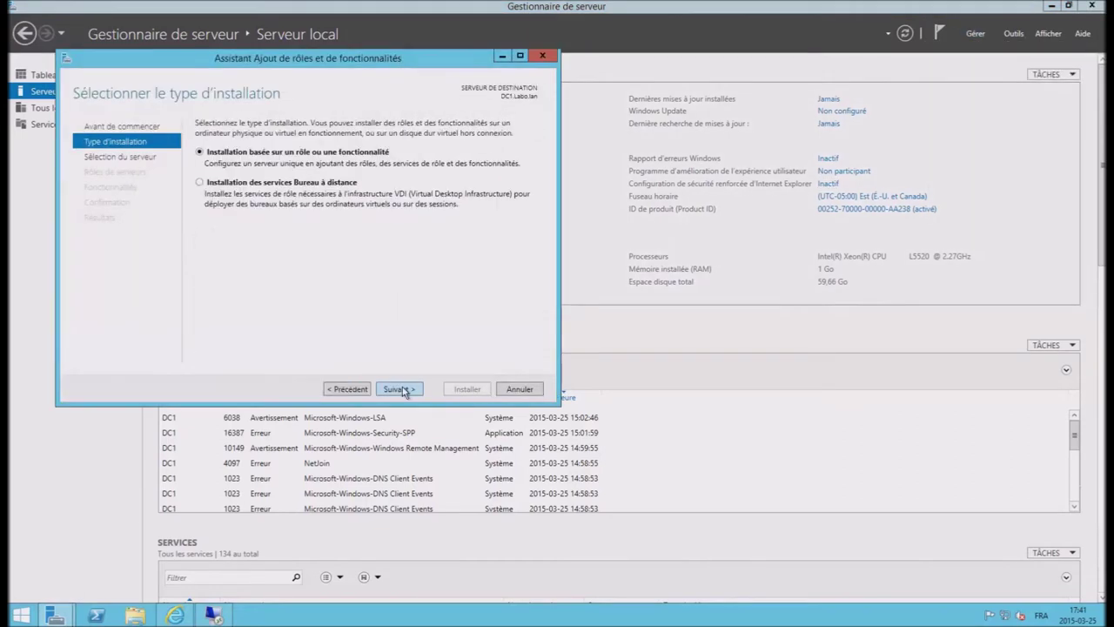
{"action": "left_click", "coordinate": [397, 389]}
{"action": "left_click", "coordinate": [401, 389]}
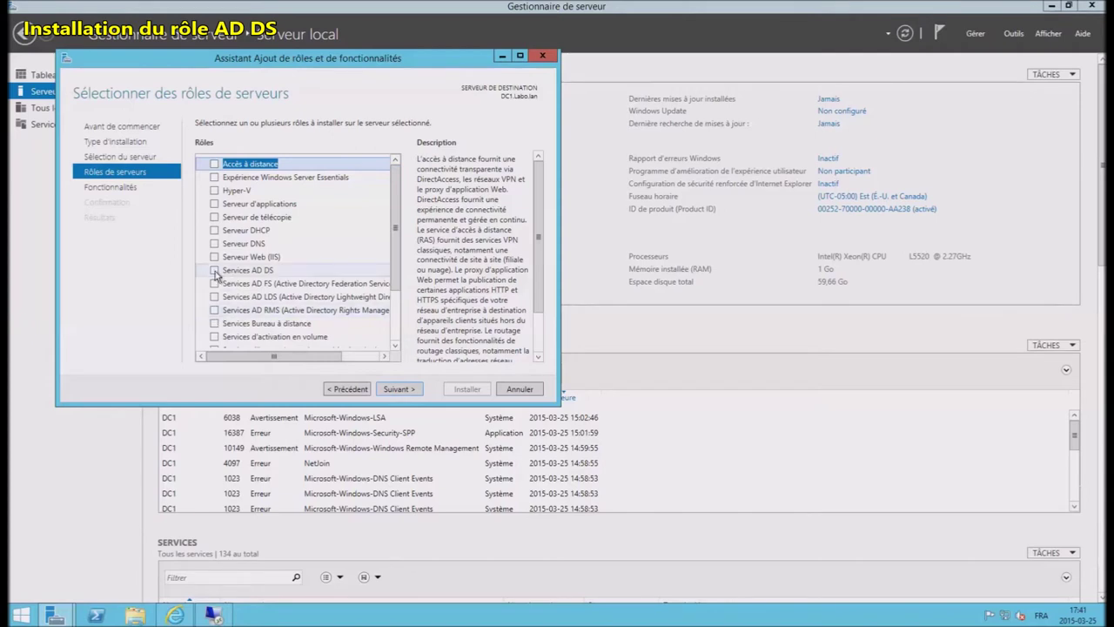
Step: Select Services AD DS with its management features and install the role
{"action": "left_click", "coordinate": [215, 270]}
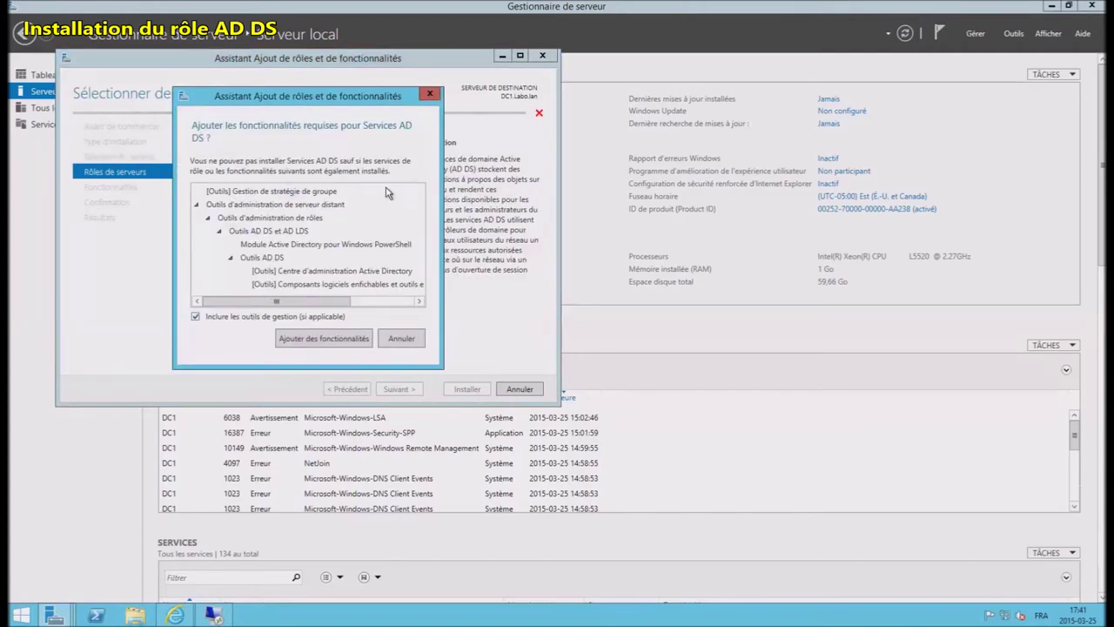
{"action": "left_click", "coordinate": [348, 338]}
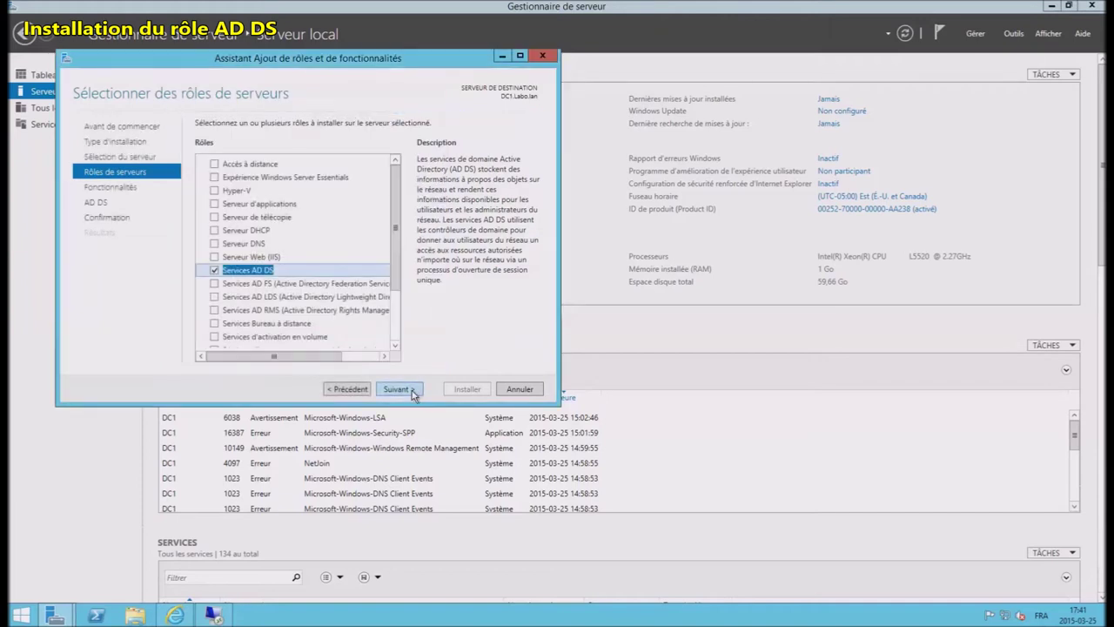
{"action": "left_click", "coordinate": [412, 391]}
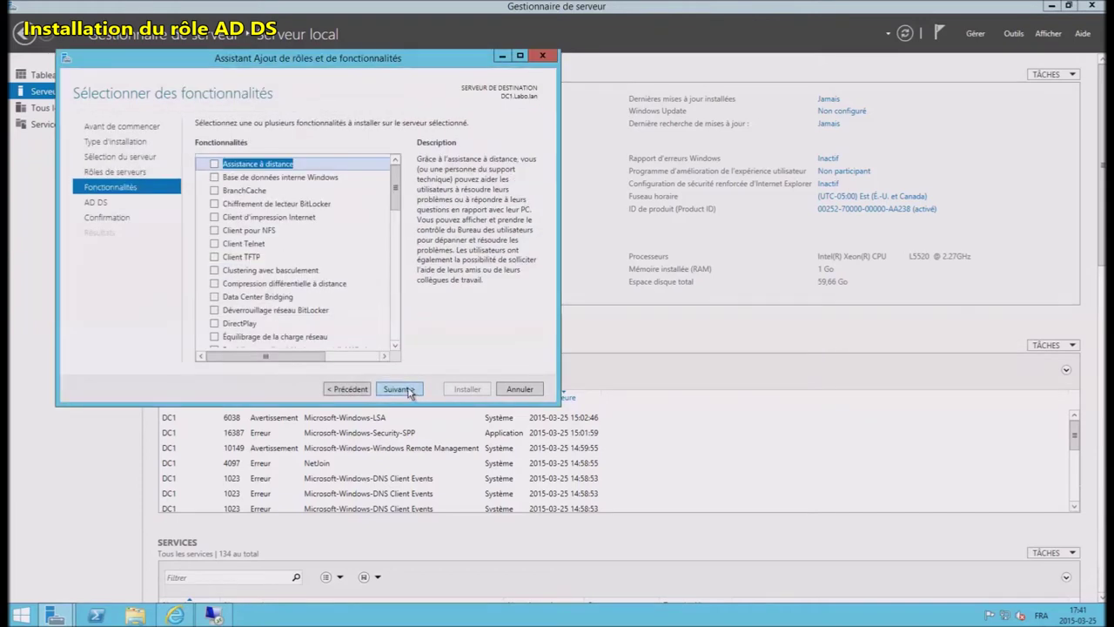
{"action": "left_click", "coordinate": [409, 391]}
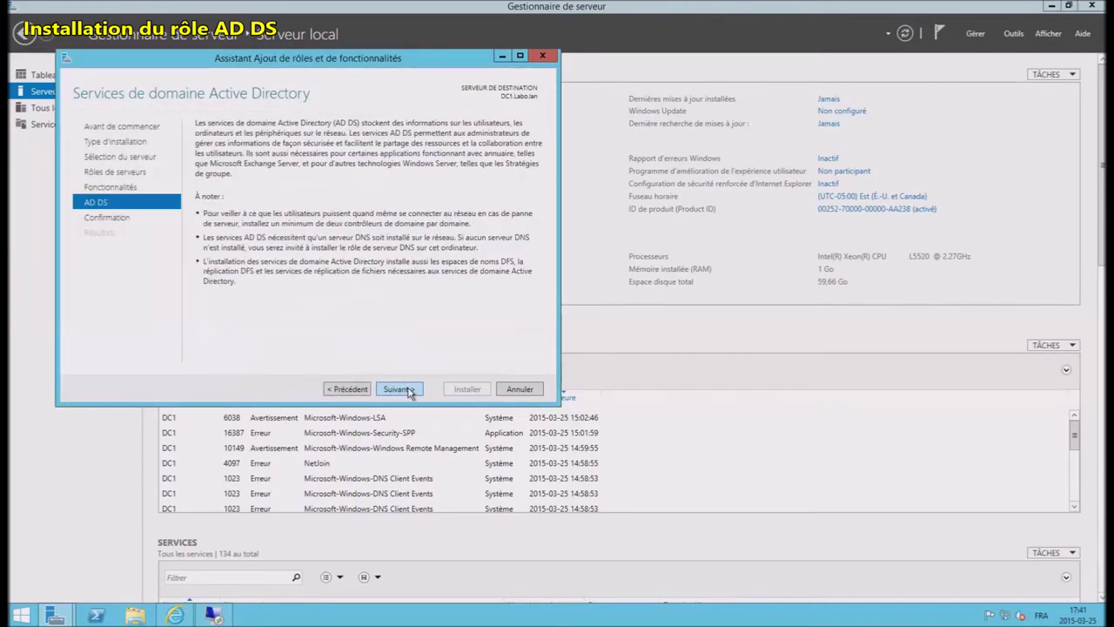
{"action": "left_click", "coordinate": [409, 391]}
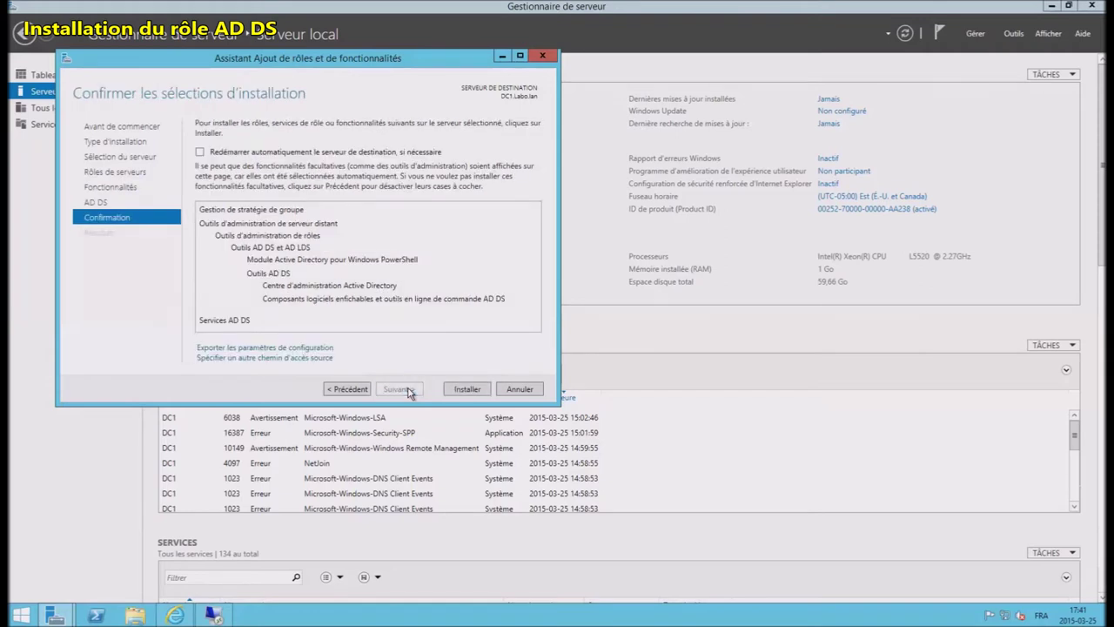
{"action": "left_click", "coordinate": [464, 391]}
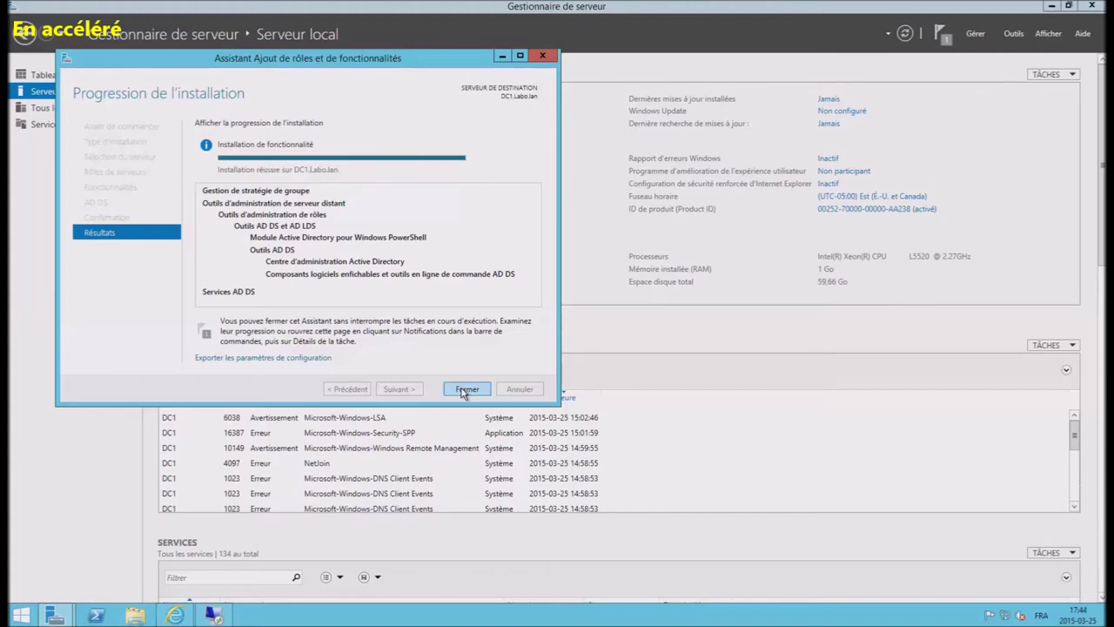
{"action": "left_click", "coordinate": [467, 389]}
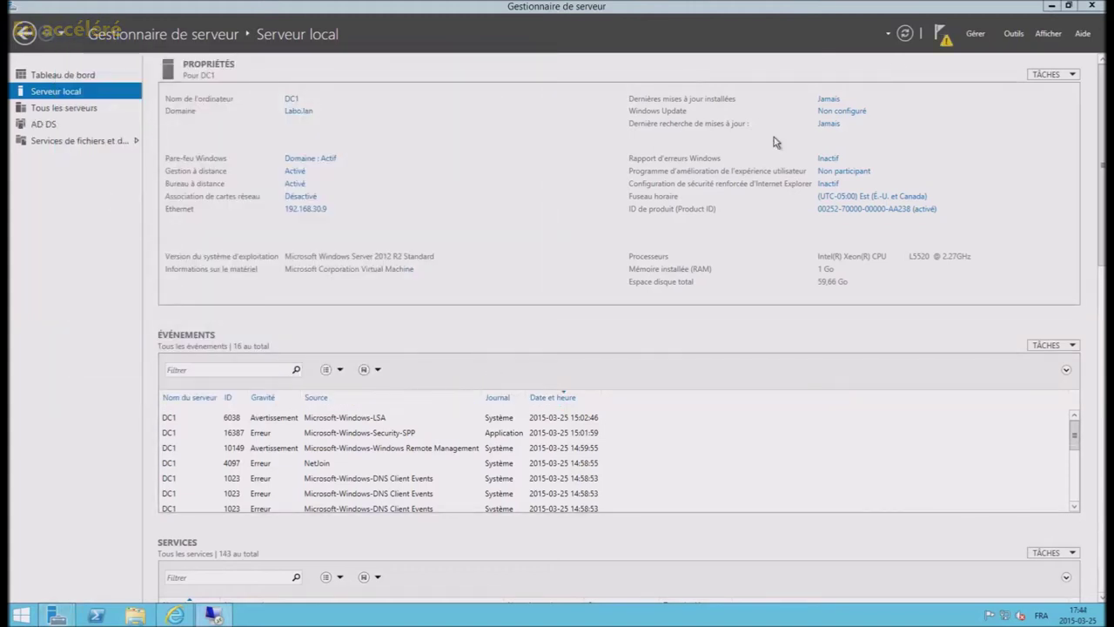
Step: Promote DC1 as an additional domain controller for Labo.lan and enter the DSRM password twice
{"action": "left_click", "coordinate": [940, 34]}
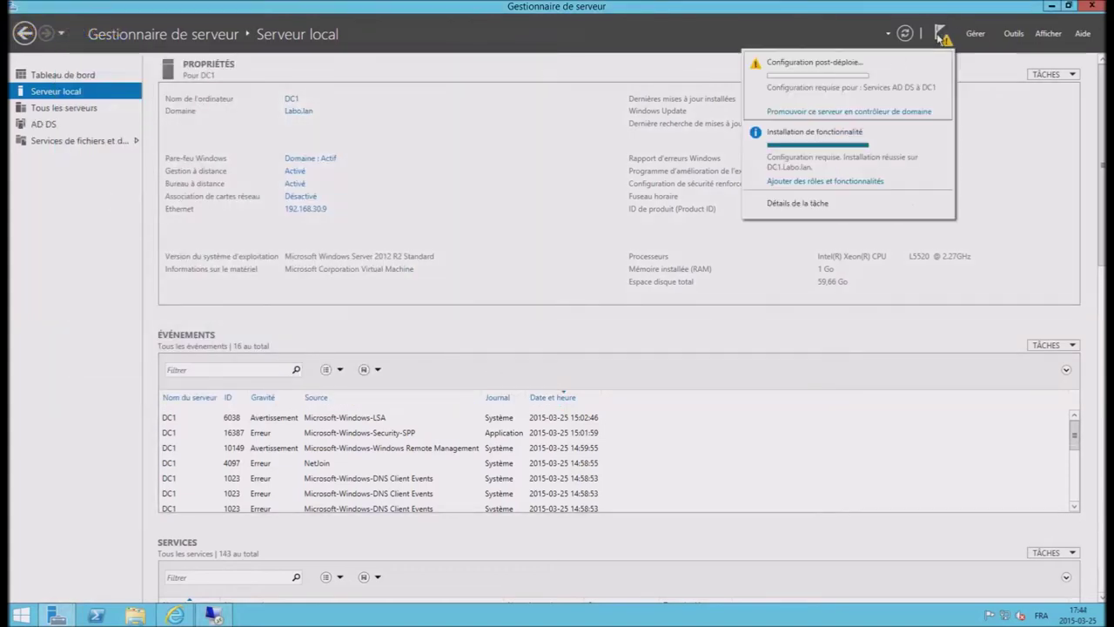
{"action": "left_click", "coordinate": [827, 112]}
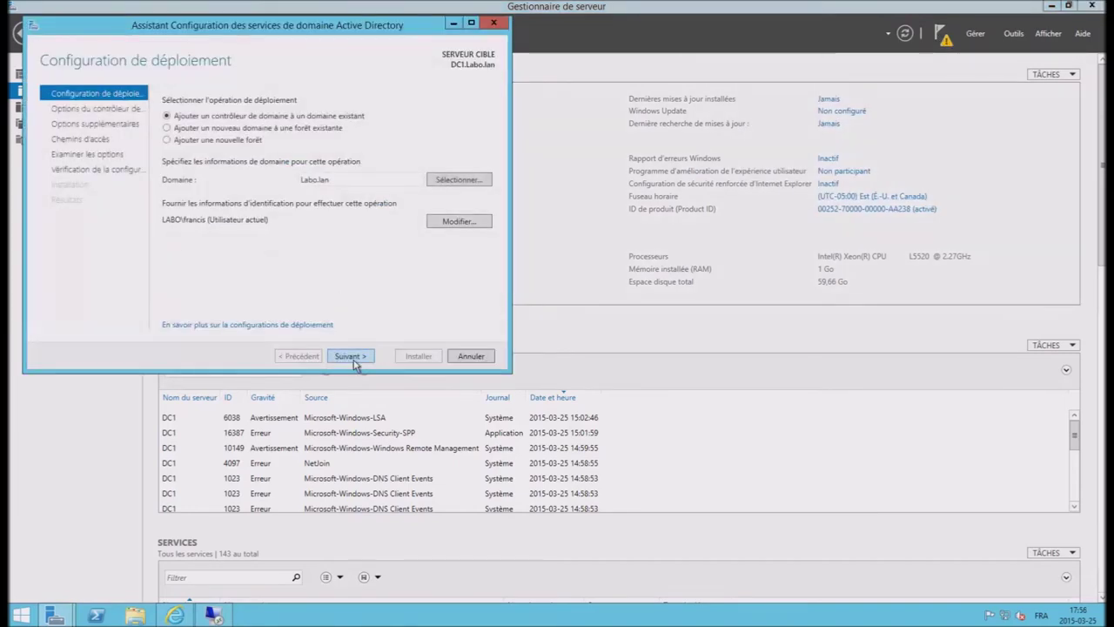
{"action": "left_click", "coordinate": [350, 355]}
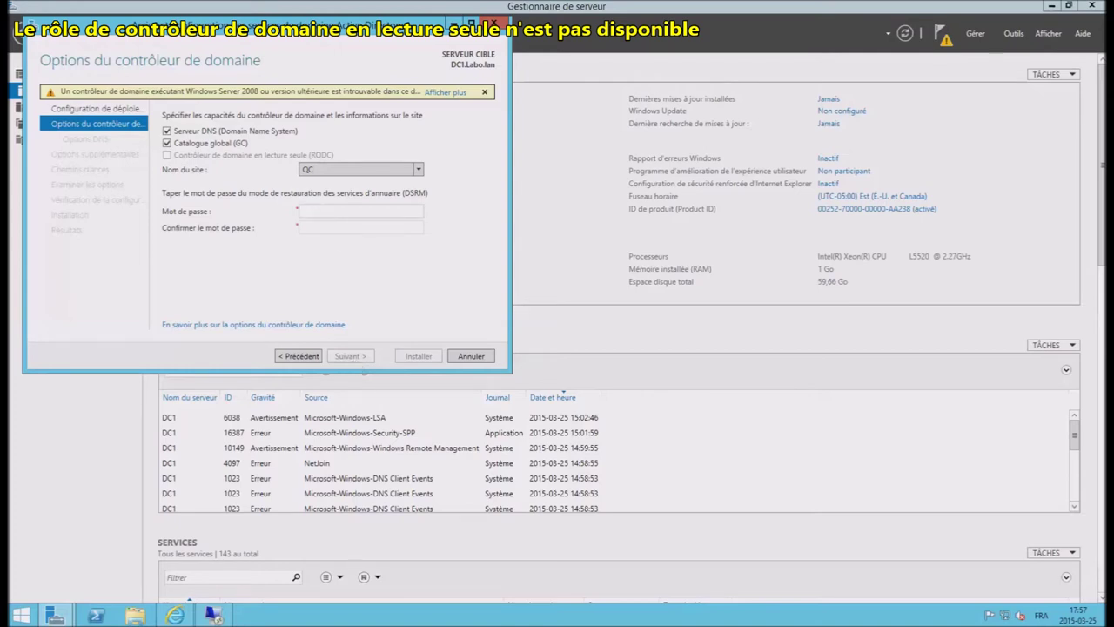
{"action": "type", "text": "••"}
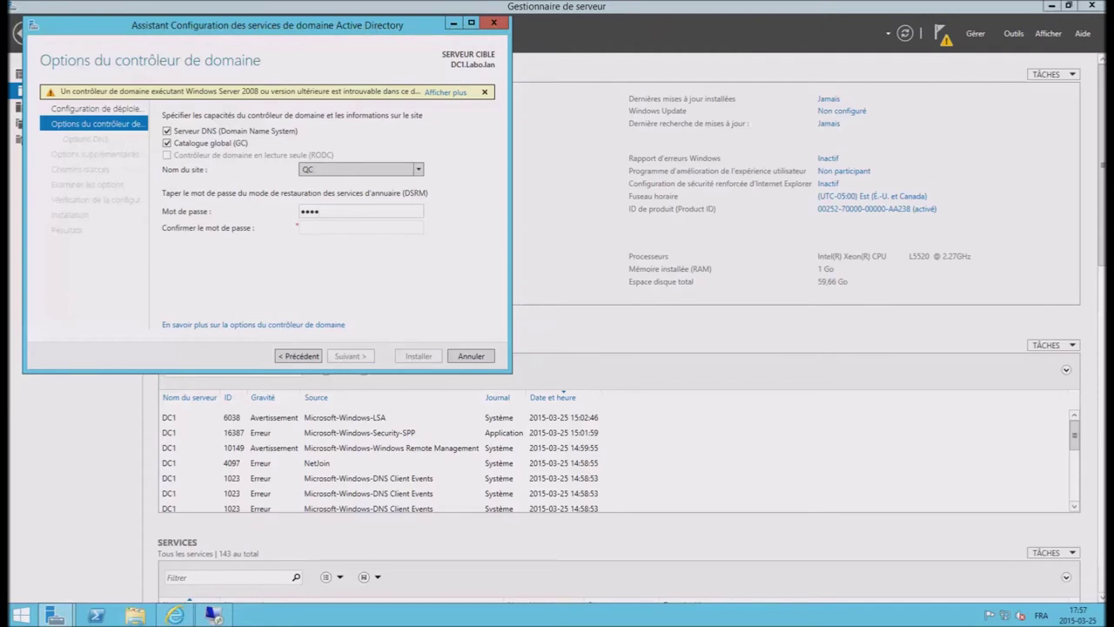
{"action": "type", "text": "••"}
{"action": "key", "text": "Tab"}
{"action": "type", "text": "•••••••••••"}
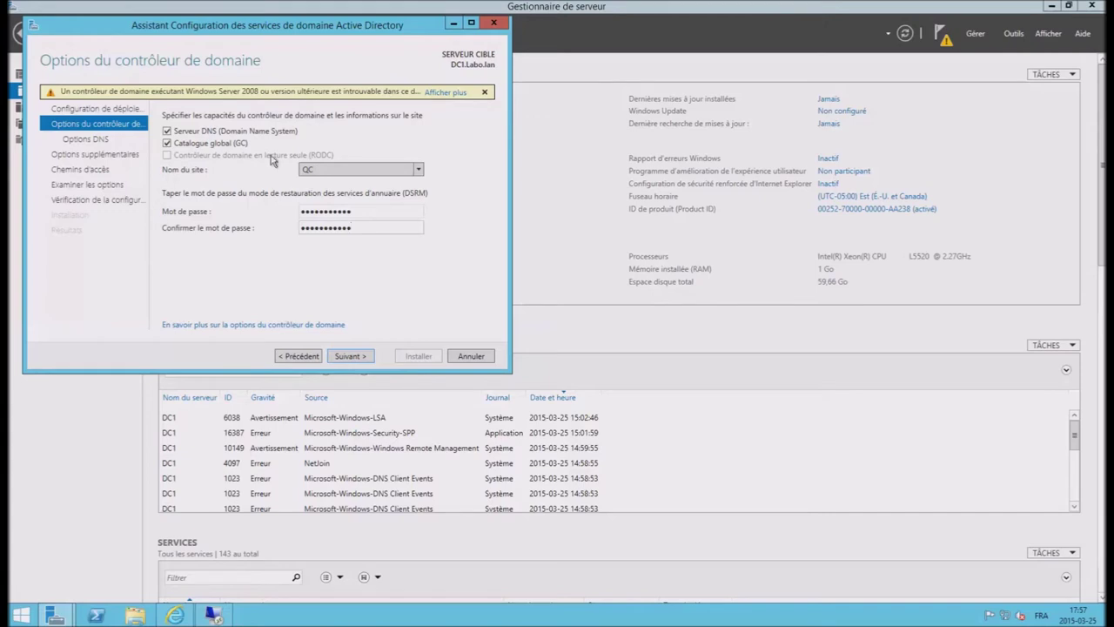
{"action": "left_click", "coordinate": [364, 359]}
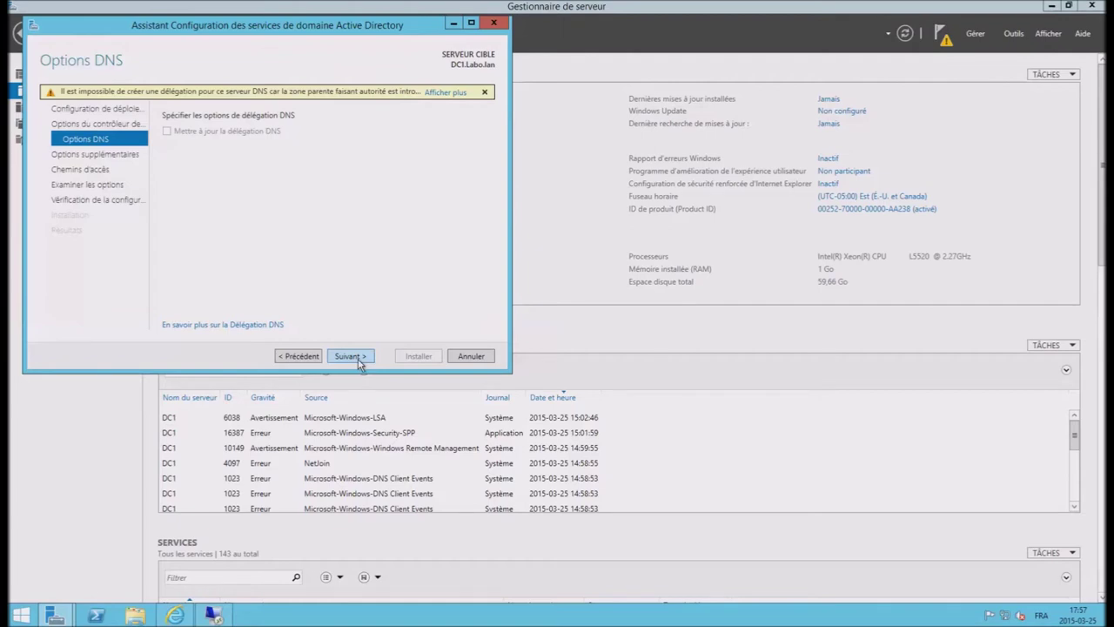
Step: Accept default additional options, AD DS folder paths and preparation options, pass prerequisite checks, and install
{"action": "left_click", "coordinate": [349, 356]}
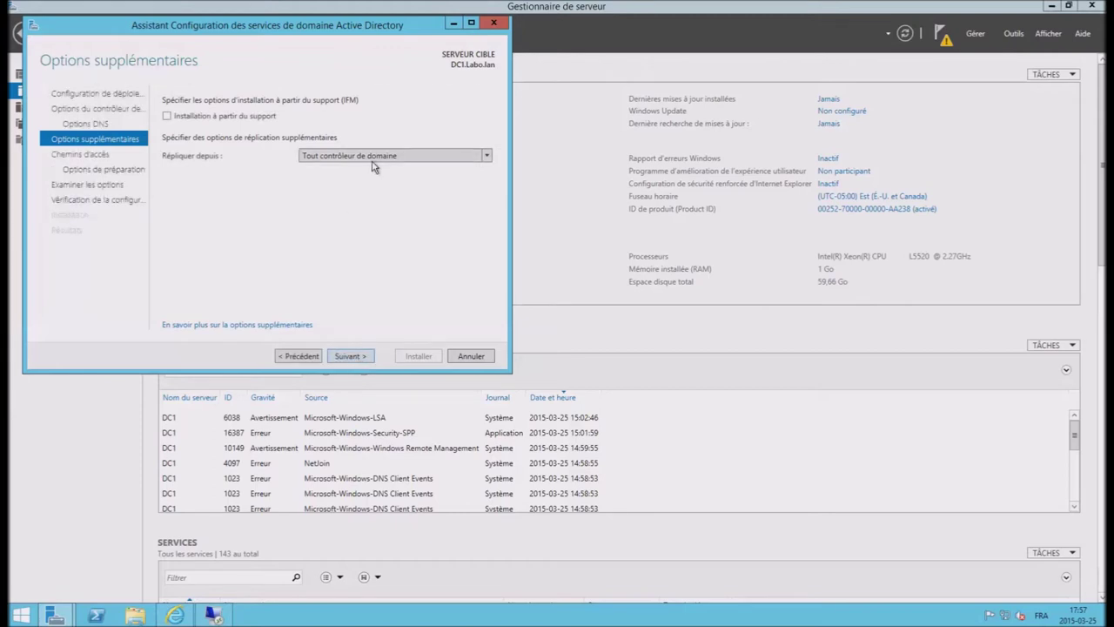
{"action": "left_click", "coordinate": [350, 356]}
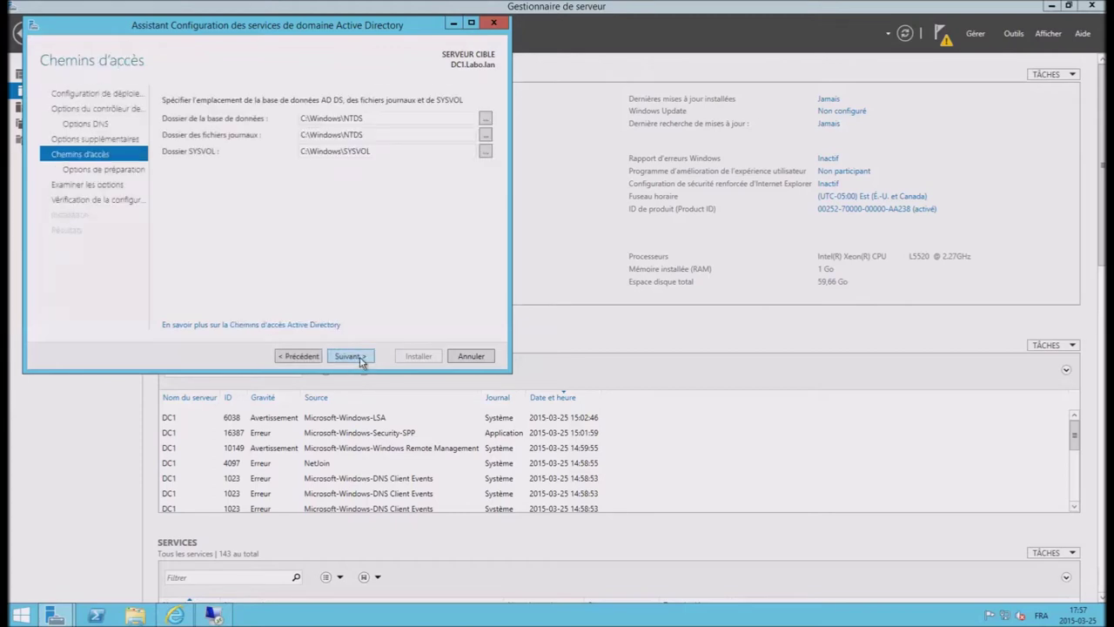
{"action": "left_click", "coordinate": [362, 361]}
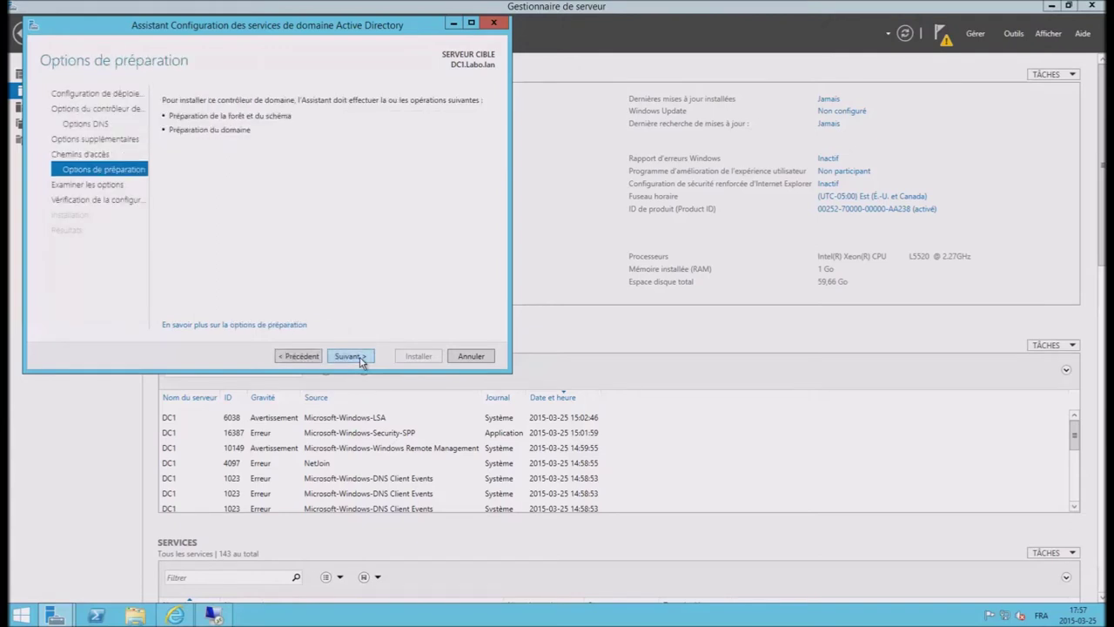
{"action": "left_click", "coordinate": [361, 361]}
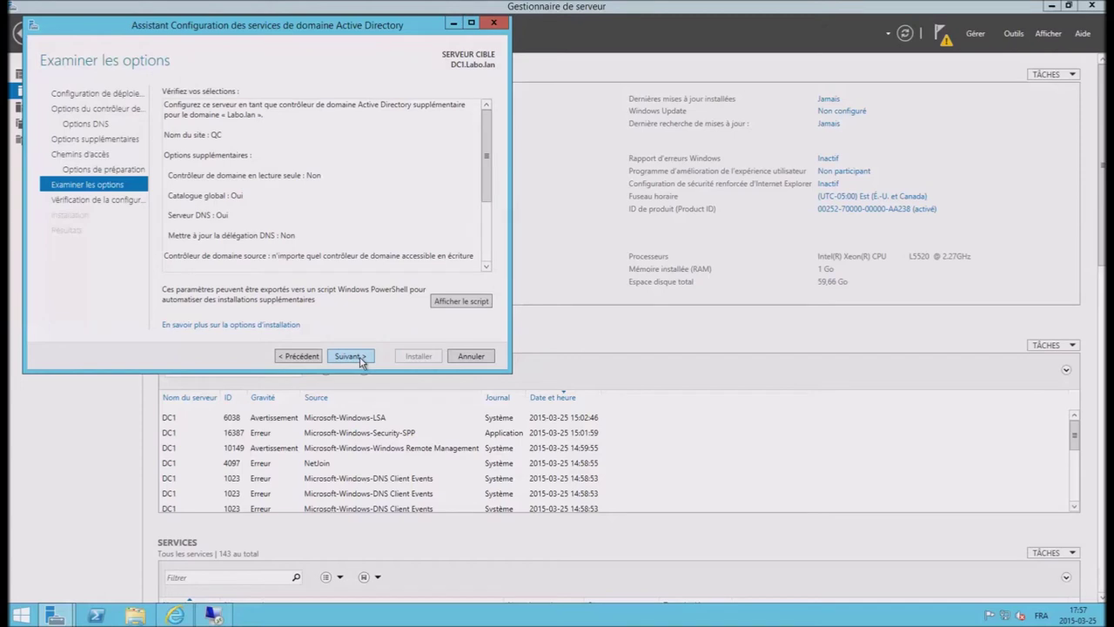
{"action": "left_click", "coordinate": [361, 361]}
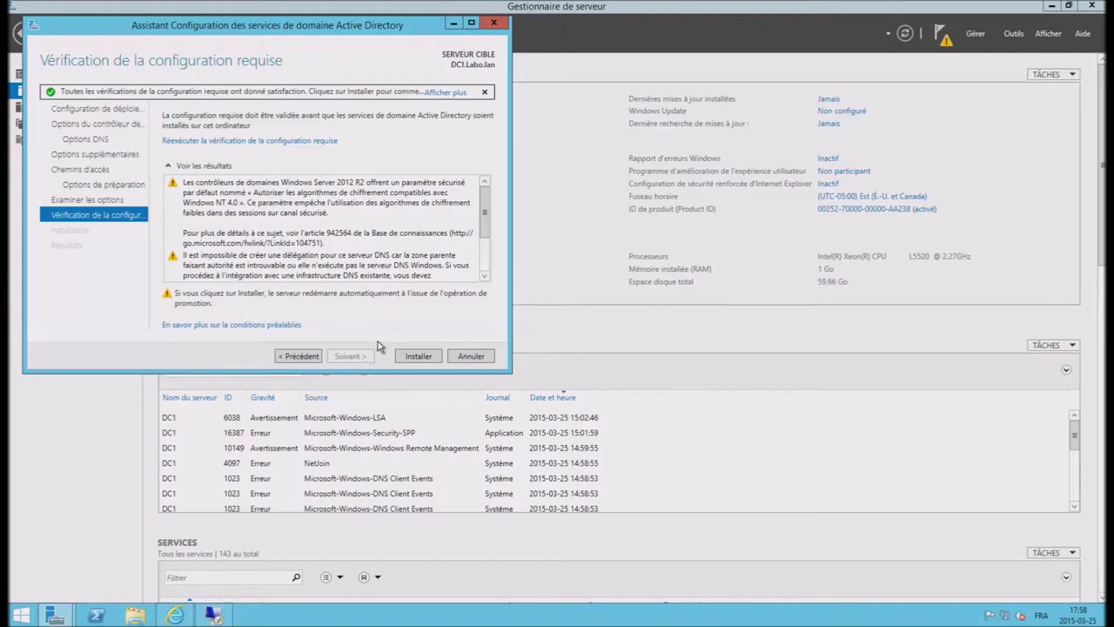
{"action": "left_click_drag", "start_coordinate": [484, 202], "coordinate": [488, 256]}
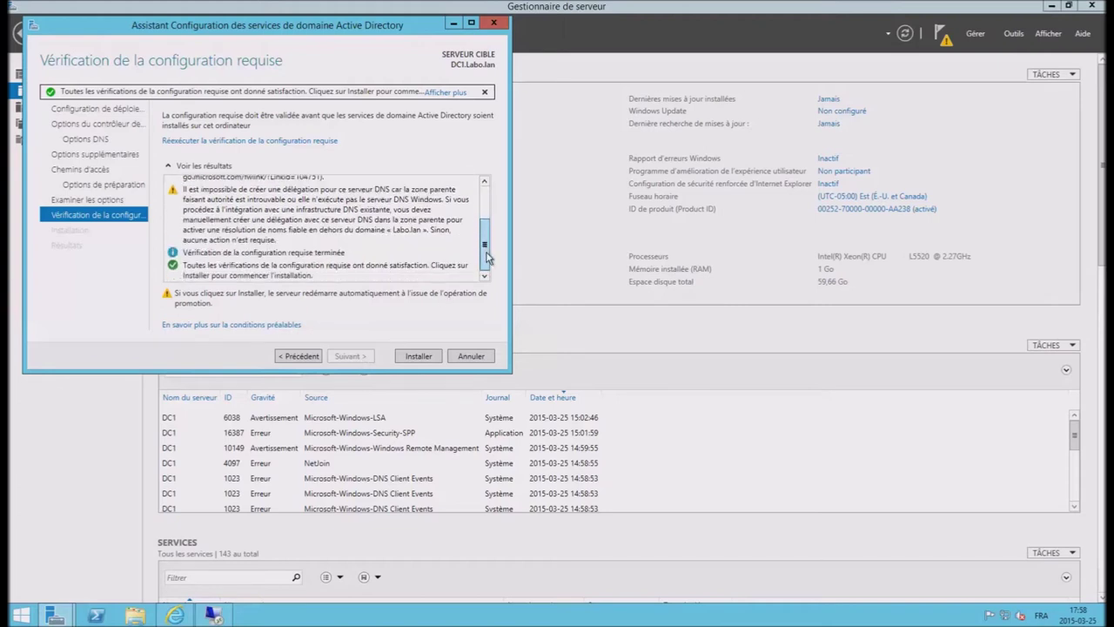
{"action": "left_click", "coordinate": [419, 359]}
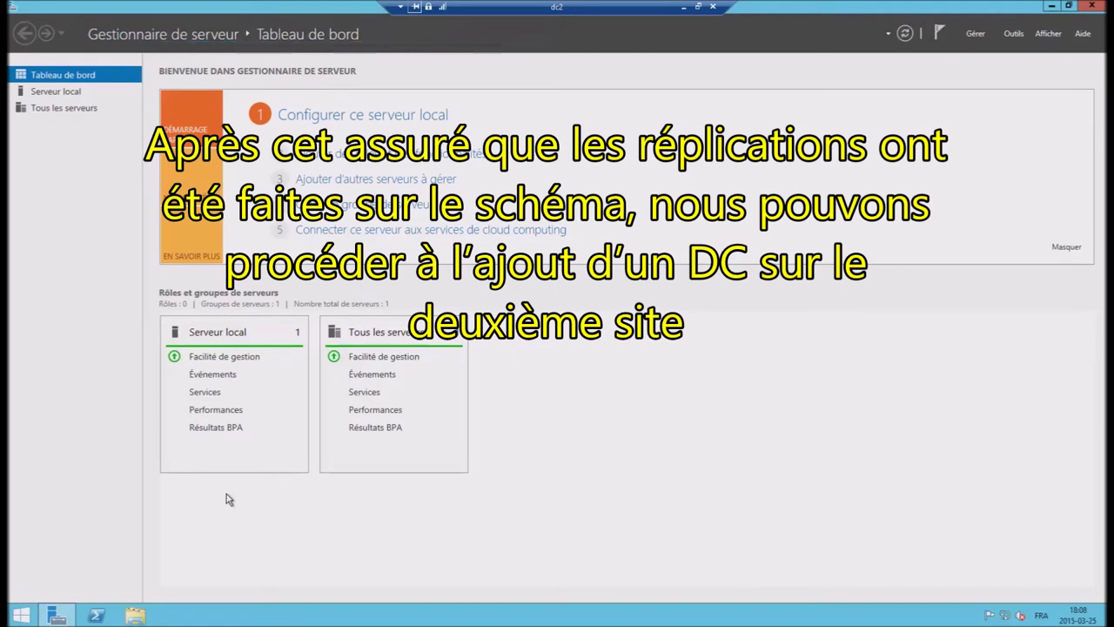
Step: Start the Add Roles and Features wizard with role-based installation targeting DC2
{"action": "left_click", "coordinate": [975, 36]}
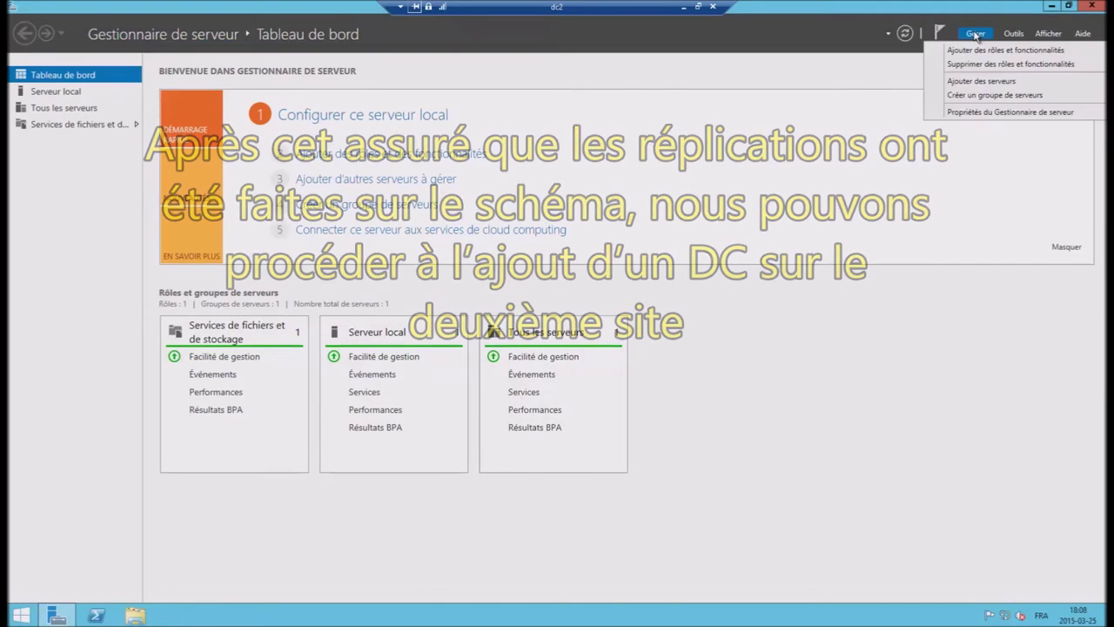
{"action": "left_click", "coordinate": [975, 54]}
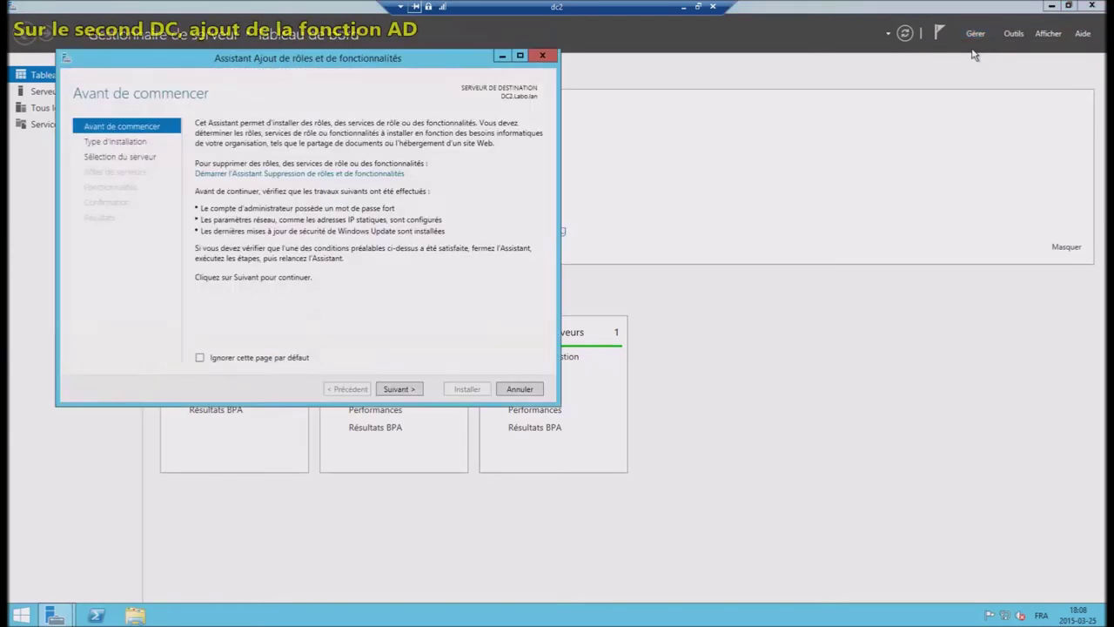
{"action": "left_click", "coordinate": [394, 389]}
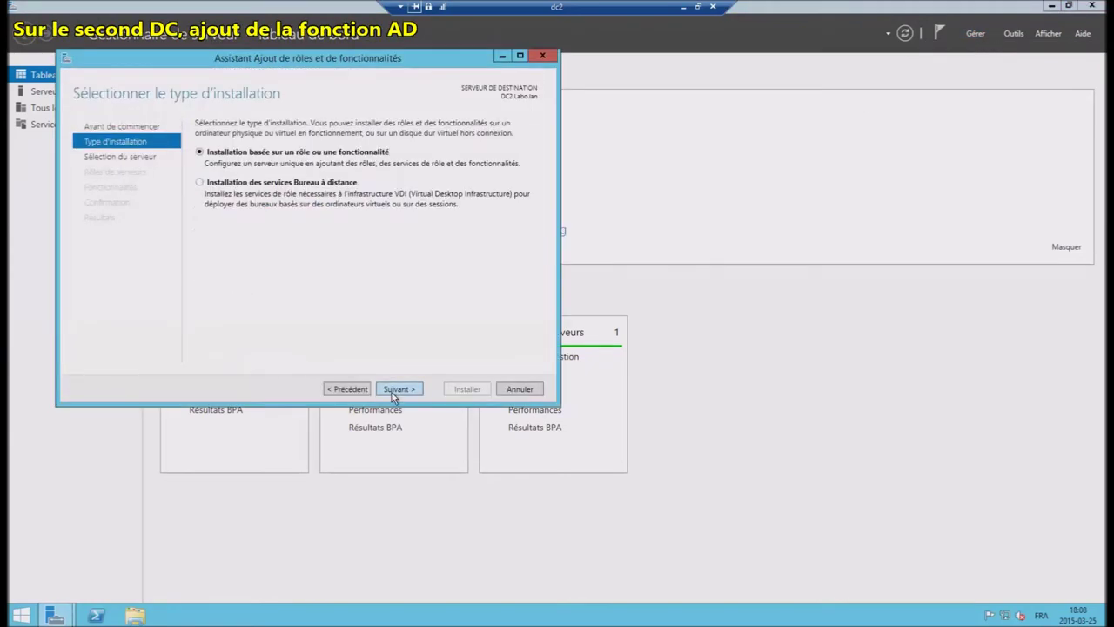
{"action": "left_click", "coordinate": [393, 391]}
{"action": "left_click", "coordinate": [395, 392]}
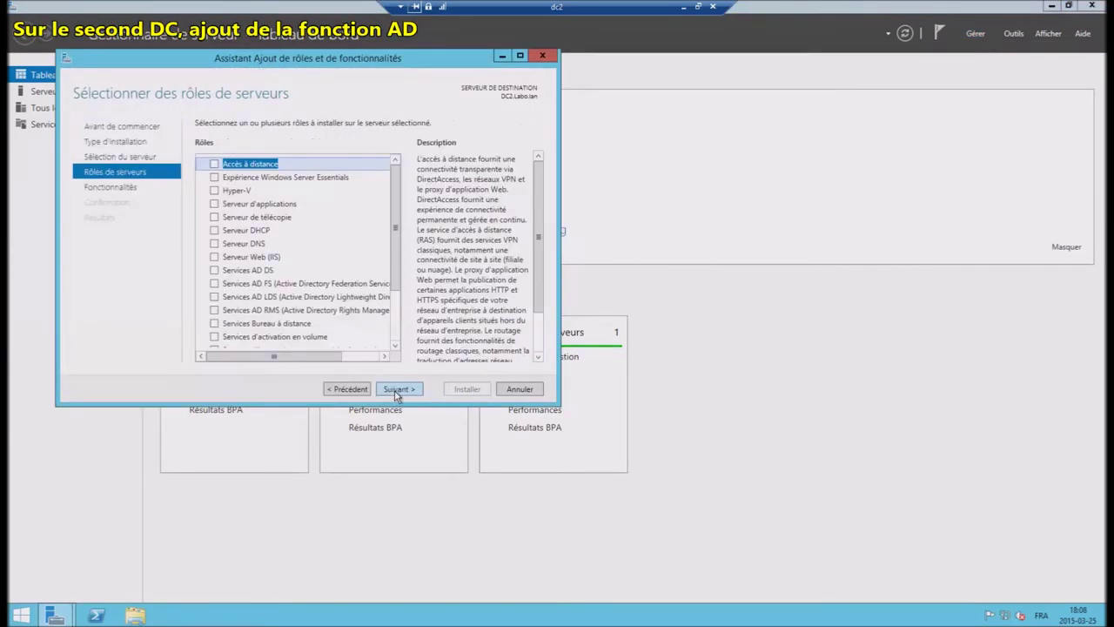
Step: Select Services AD DS with its required management features and install it on DC2
{"action": "left_click", "coordinate": [215, 271]}
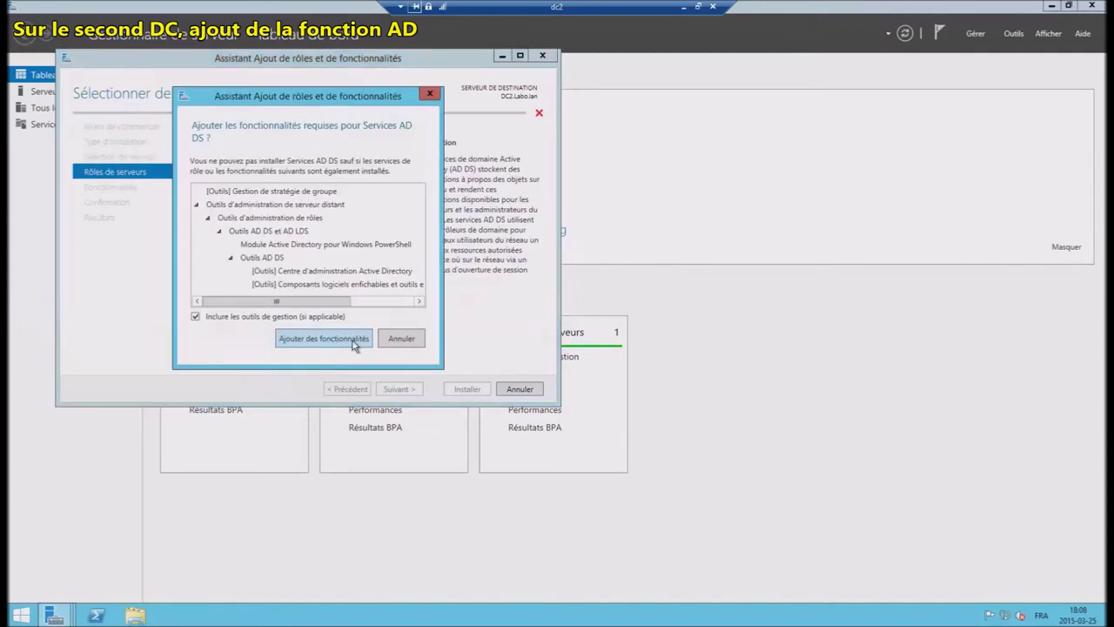
{"action": "left_click", "coordinate": [356, 346]}
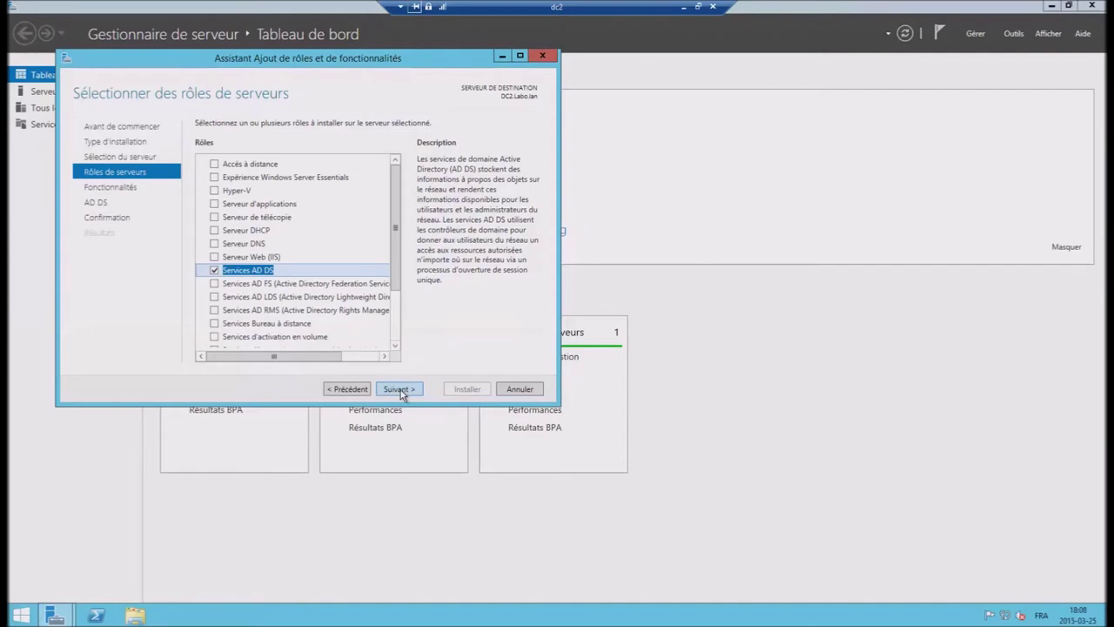
{"action": "left_click", "coordinate": [414, 390]}
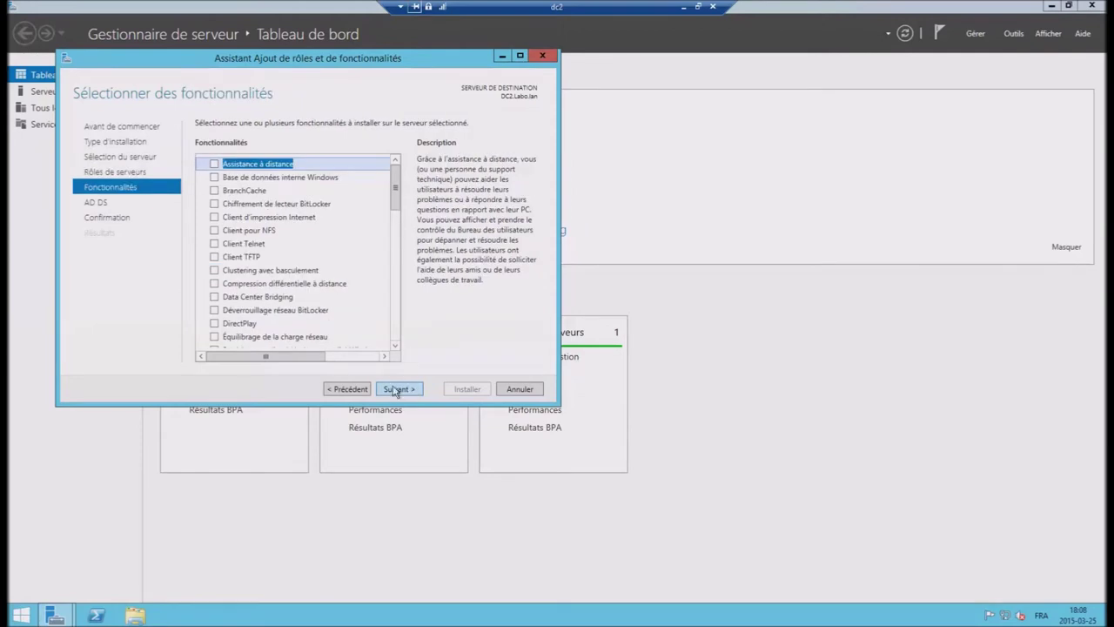
{"action": "left_click", "coordinate": [398, 390]}
{"action": "left_click", "coordinate": [398, 390]}
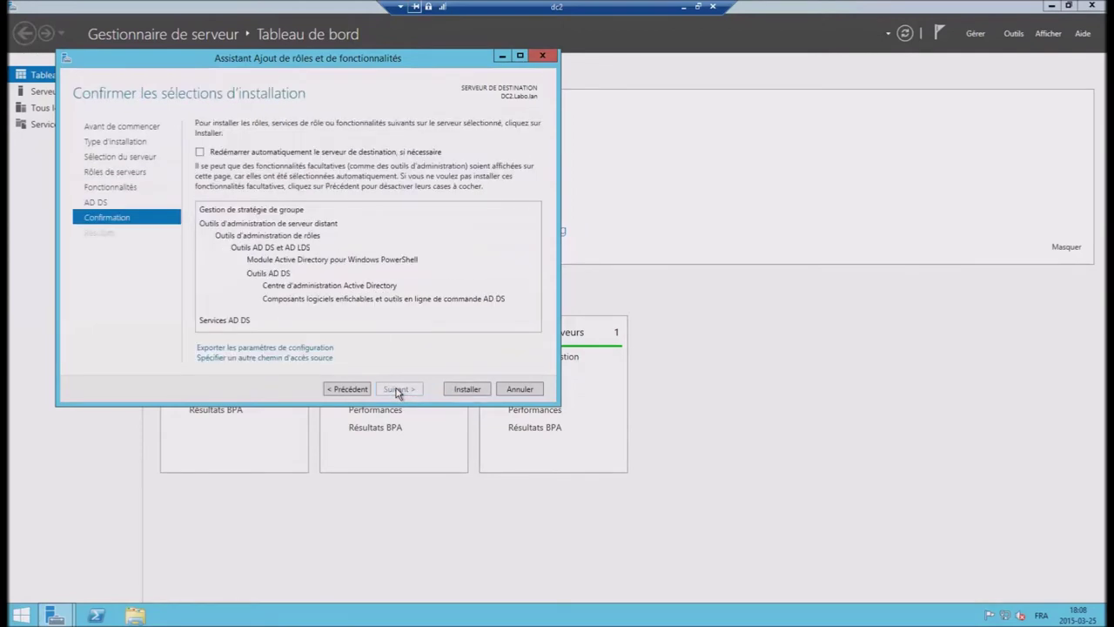
{"action": "left_click", "coordinate": [466, 394]}
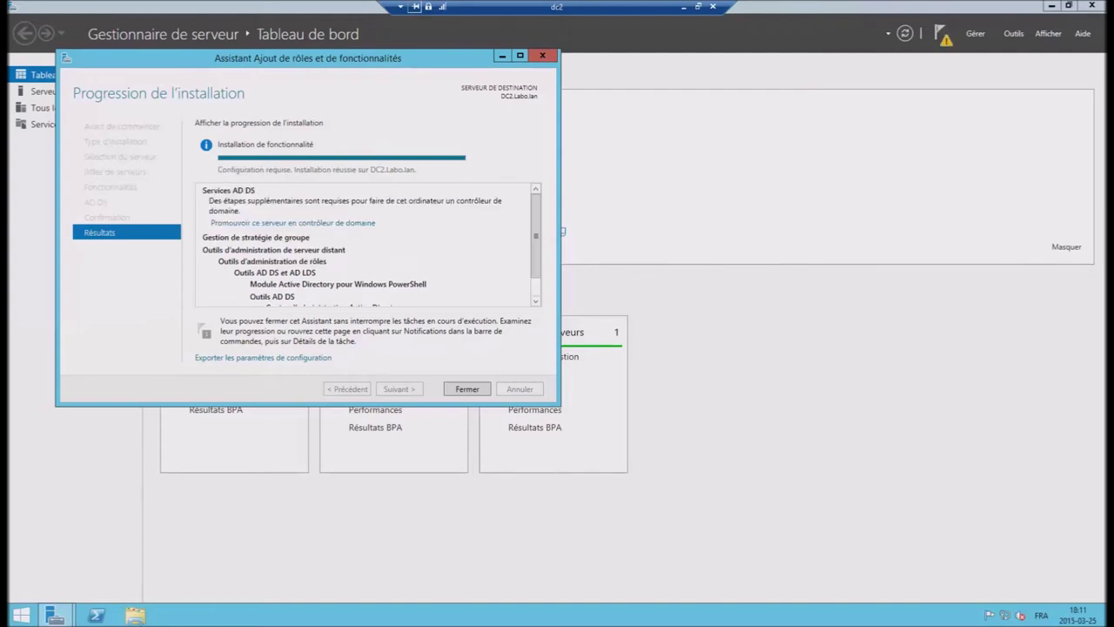
{"action": "left_click", "coordinate": [467, 389]}
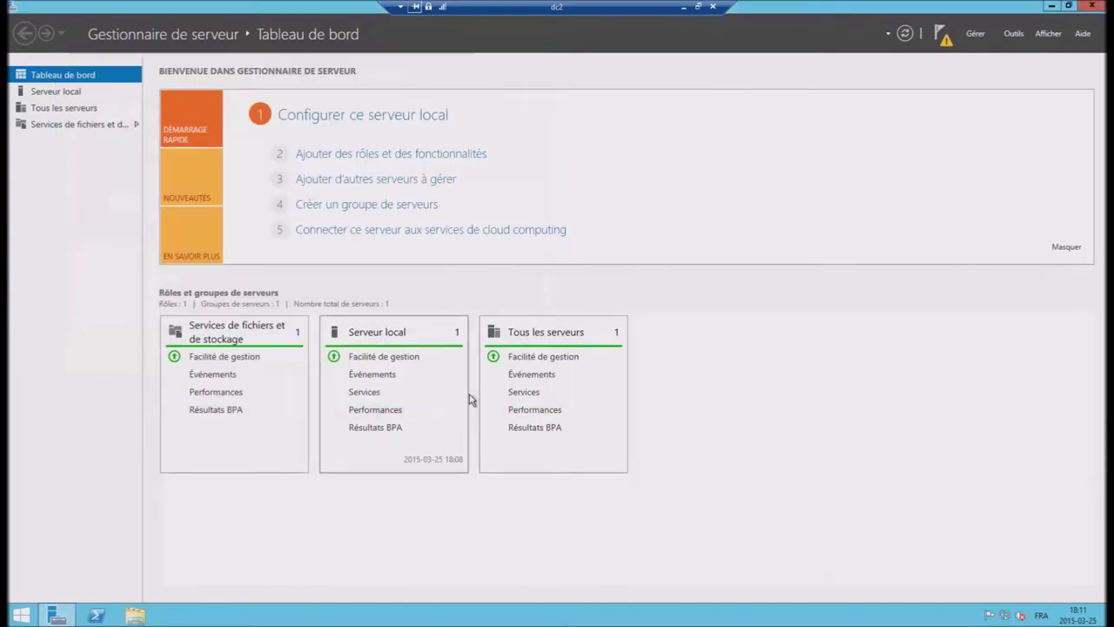
Step: Start promoting DC2 as an additional domain controller in the existing Labo.lan domain
{"action": "left_click", "coordinate": [942, 36]}
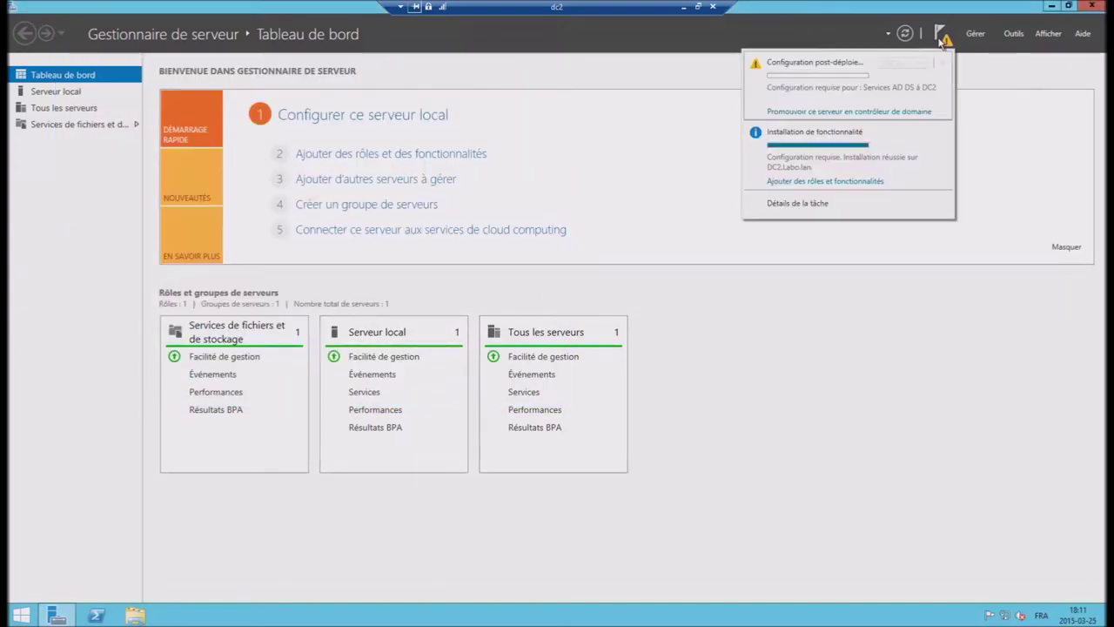
{"action": "left_click", "coordinate": [827, 112]}
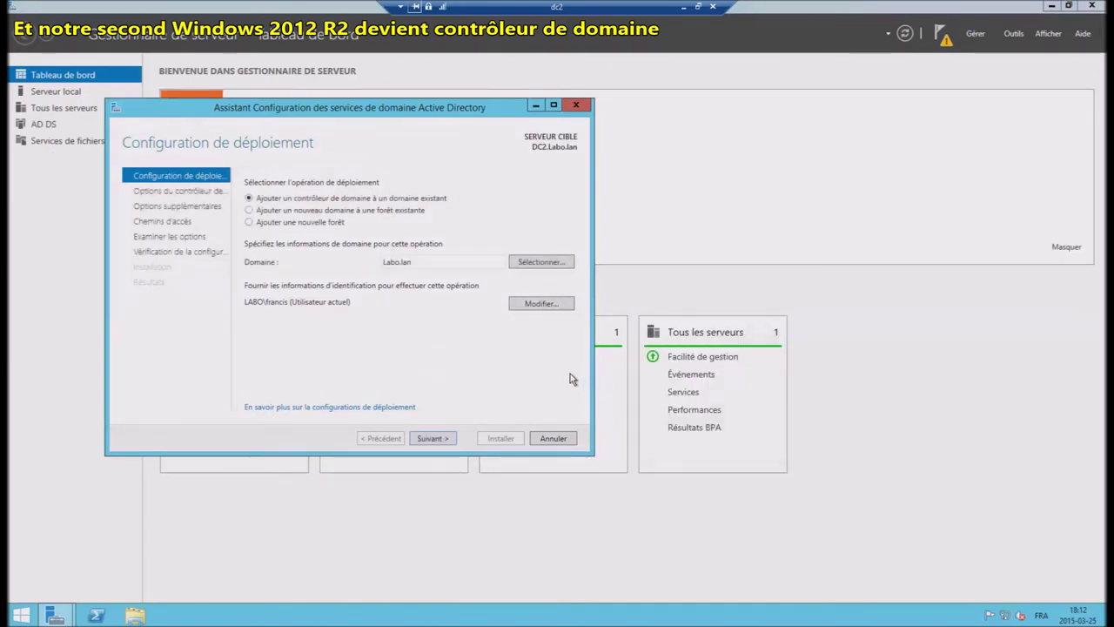
{"action": "left_click", "coordinate": [435, 439]}
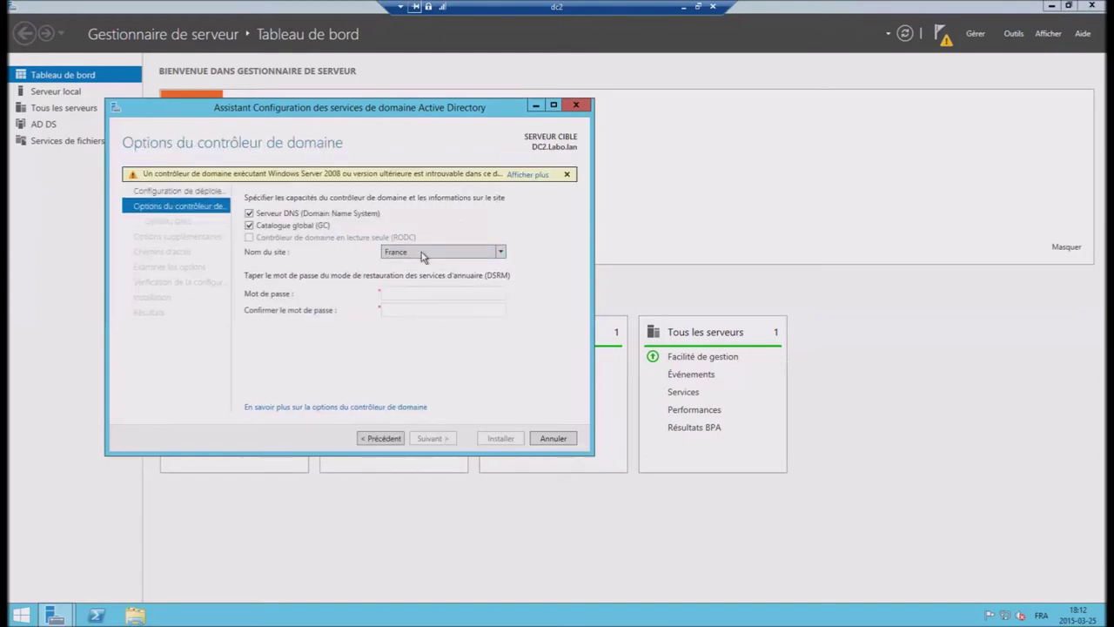
Step: Enter and confirm the Directory Services Restore Mode password
{"action": "left_click", "coordinate": [448, 297]}
{"action": "type", "text": "P@ssw0rd1"}
{"action": "key", "text": "Tab"}
{"action": "type", "text": "P@ssw0rd123"}
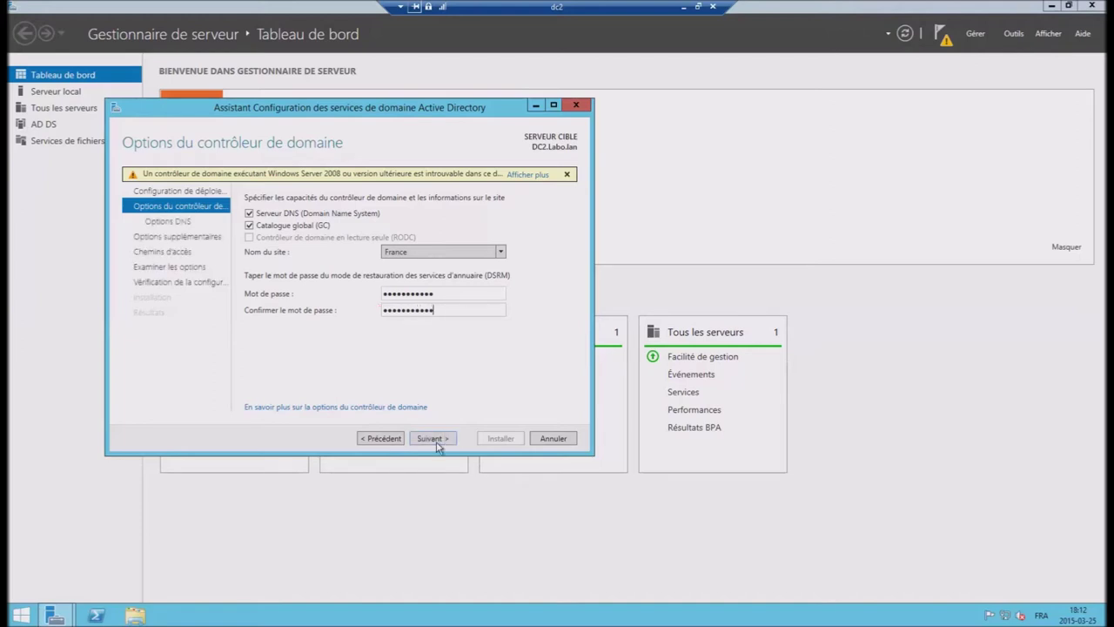
Step: Keep the default DNS, replication and database/log/SYSVOL paths, pass prerequisites, and install DC2
{"action": "left_click", "coordinate": [434, 438]}
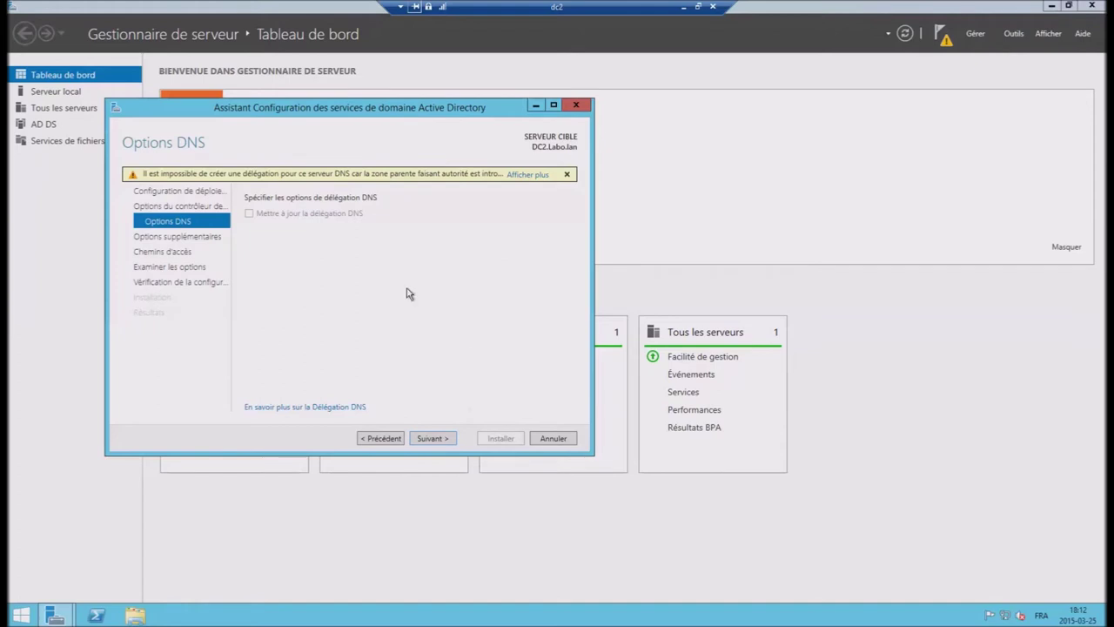
{"action": "left_click", "coordinate": [443, 443]}
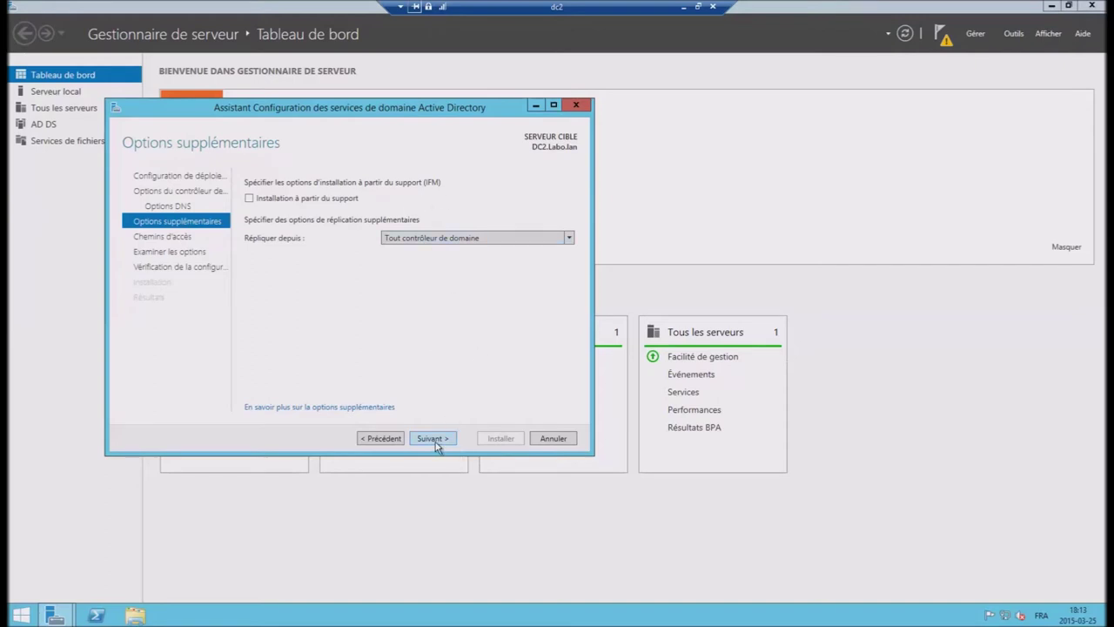
{"action": "left_click", "coordinate": [437, 443]}
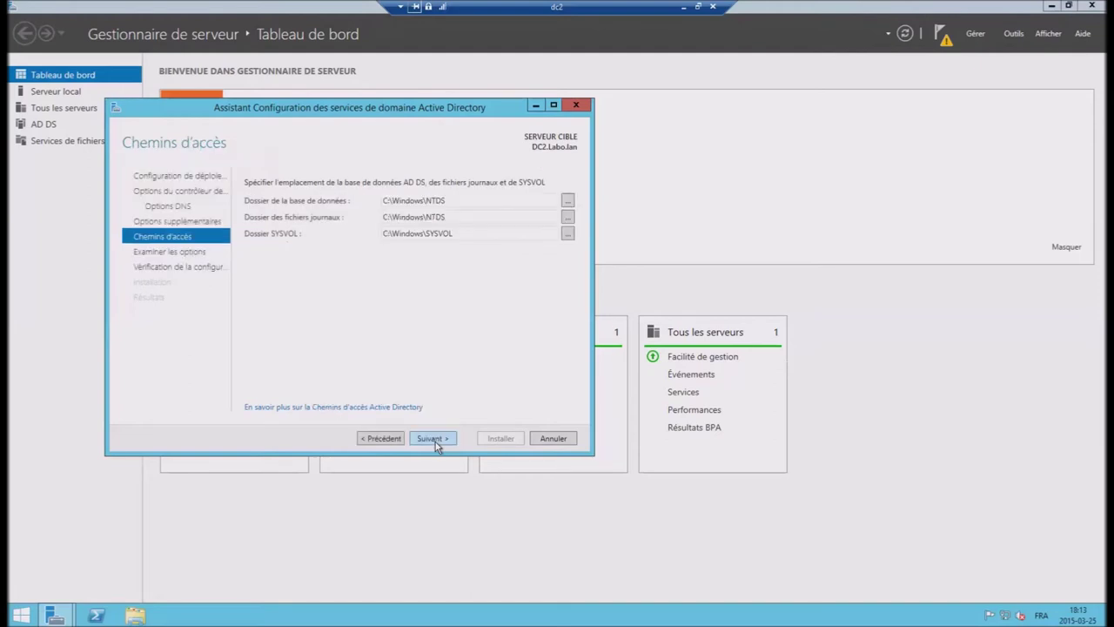
{"action": "left_click", "coordinate": [437, 443]}
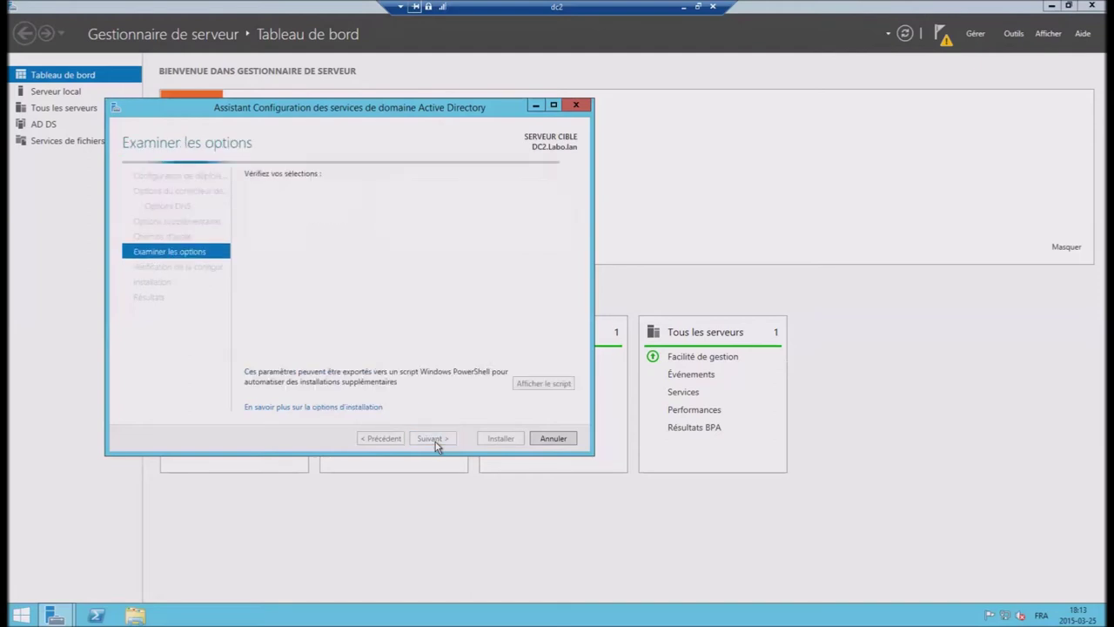
{"action": "left_click", "coordinate": [440, 441]}
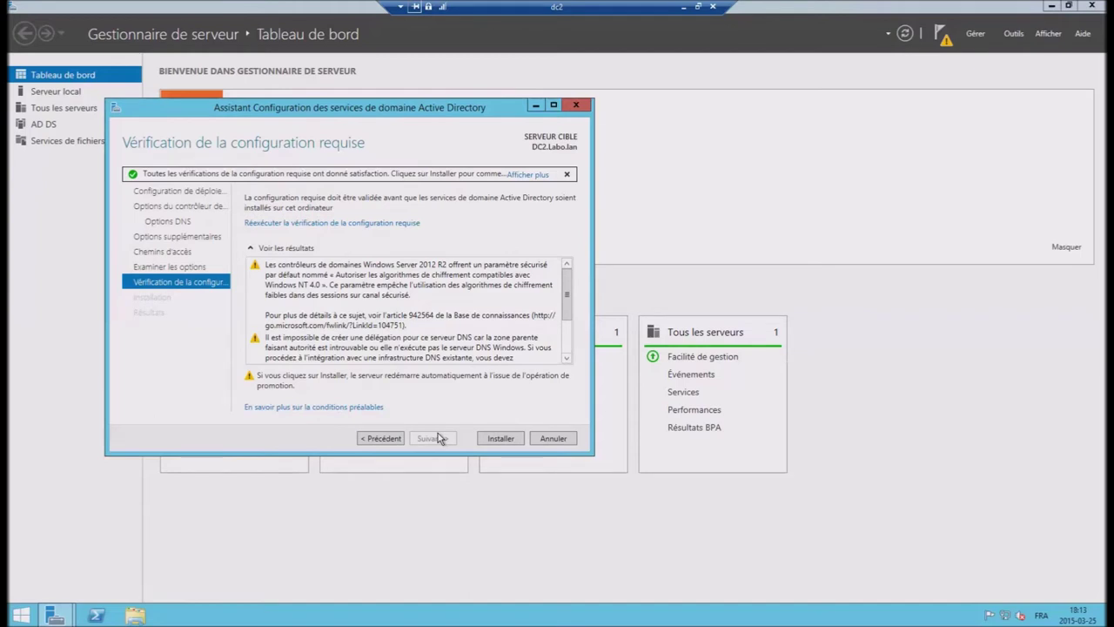
{"action": "left_click_drag", "start_coordinate": [566, 297], "coordinate": [568, 365]}
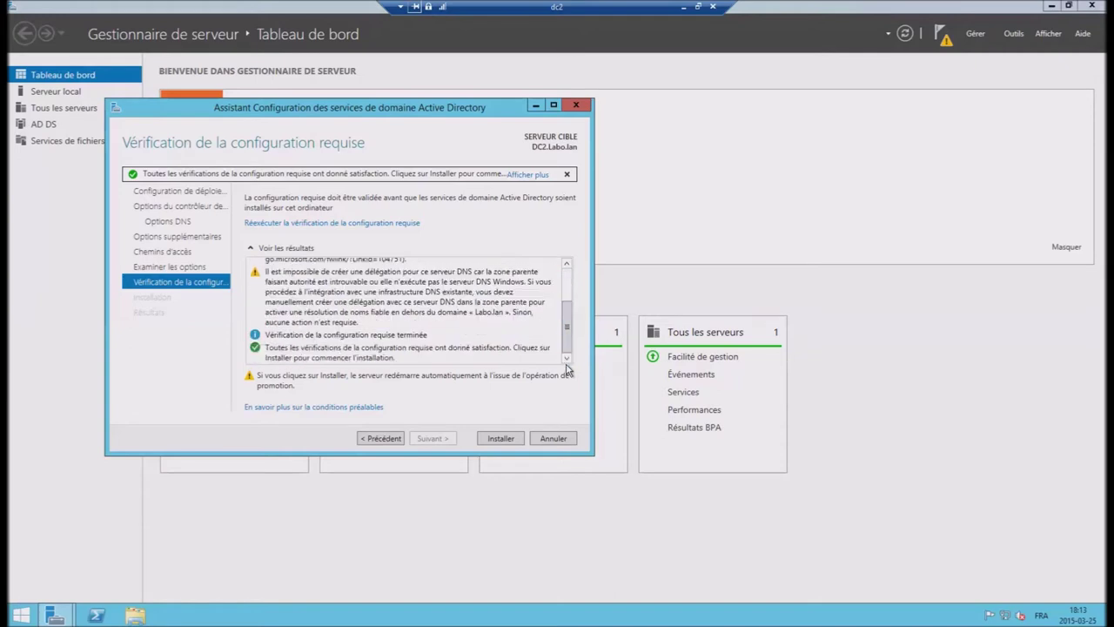
{"action": "left_click", "coordinate": [504, 441]}
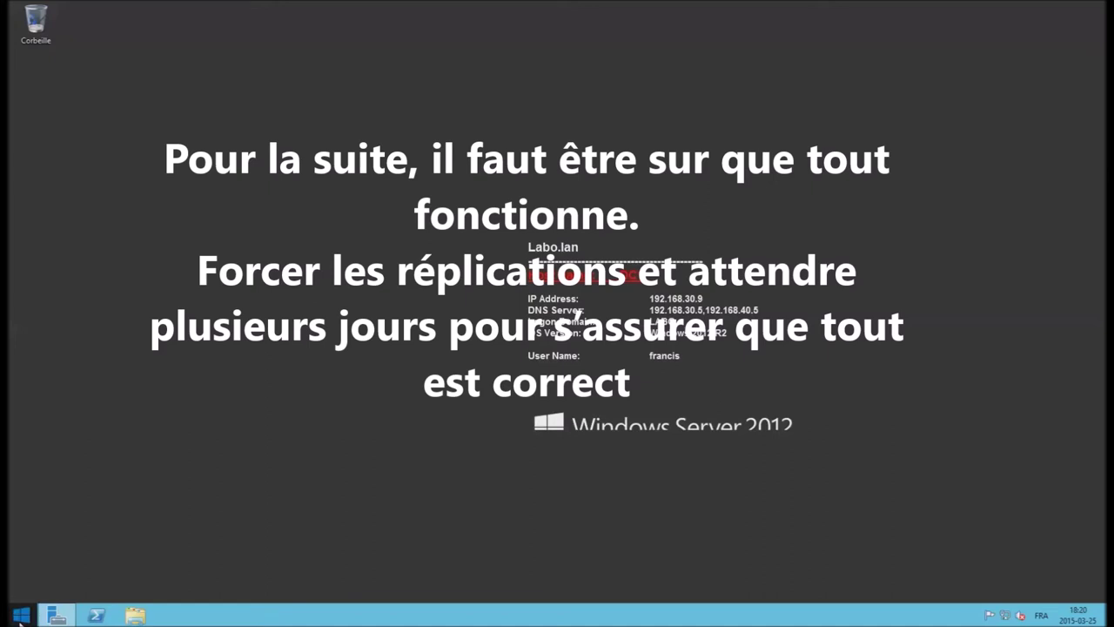
Step: Bring up the Start screen to reach Outils d'administration
{"action": "left_click", "coordinate": [19, 617]}
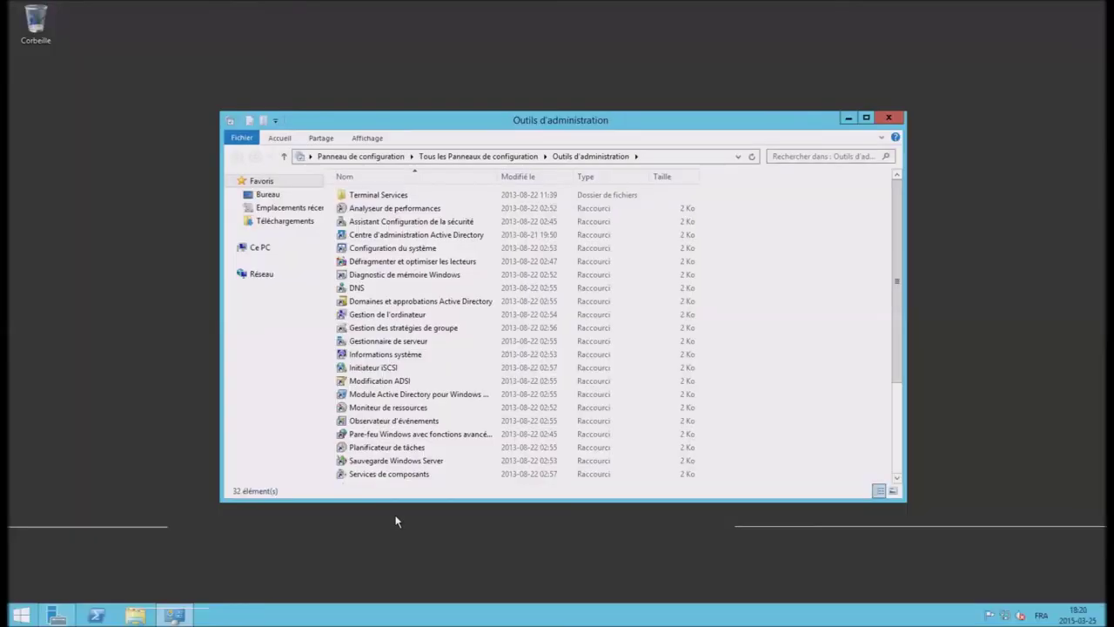
Step: Open Active Directory Users and Computers and the Labo.lan Operations Masters dialog
{"action": "left_click", "coordinate": [378, 407]}
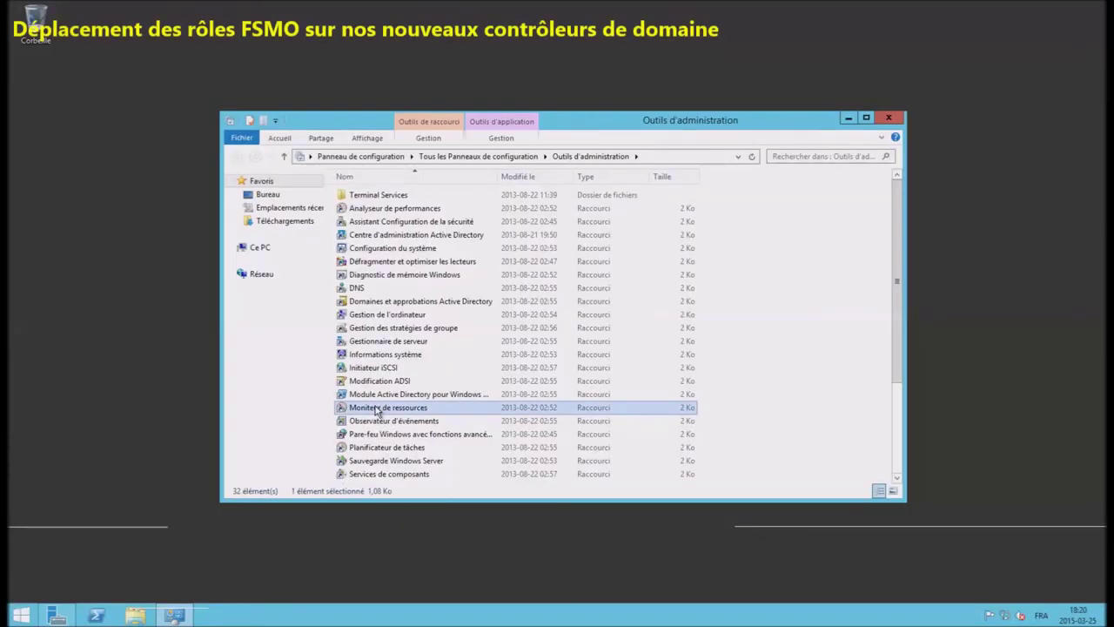
{"action": "scroll", "coordinate": [378, 410], "scroll_direction": "down", "scroll_amount": 4}
{"action": "left_click", "coordinate": [396, 438]}
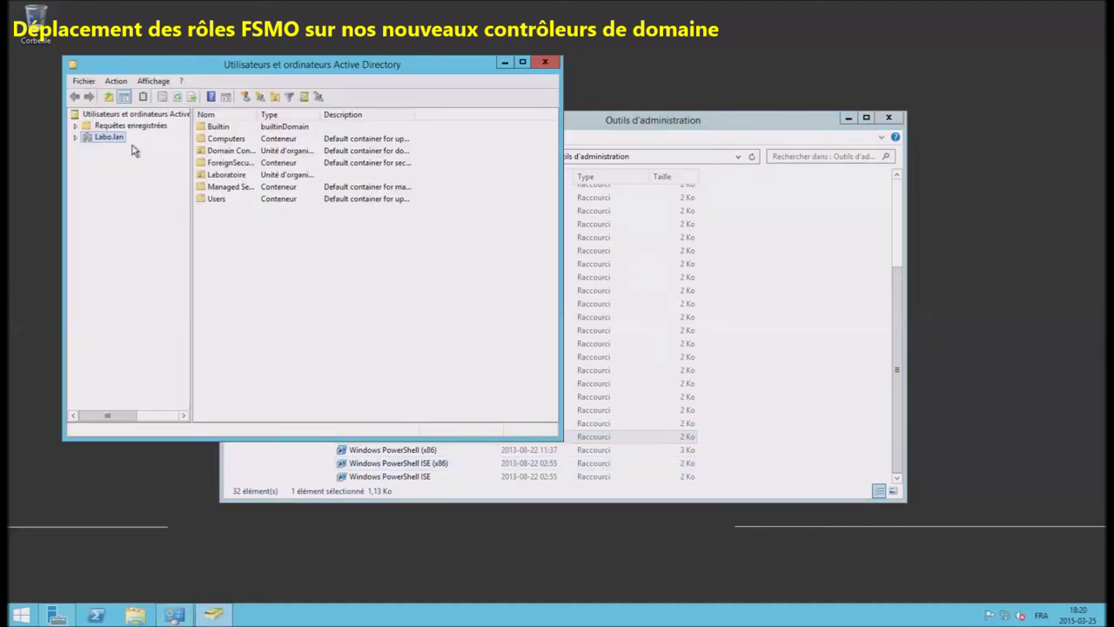
{"action": "right_click", "coordinate": [114, 139]}
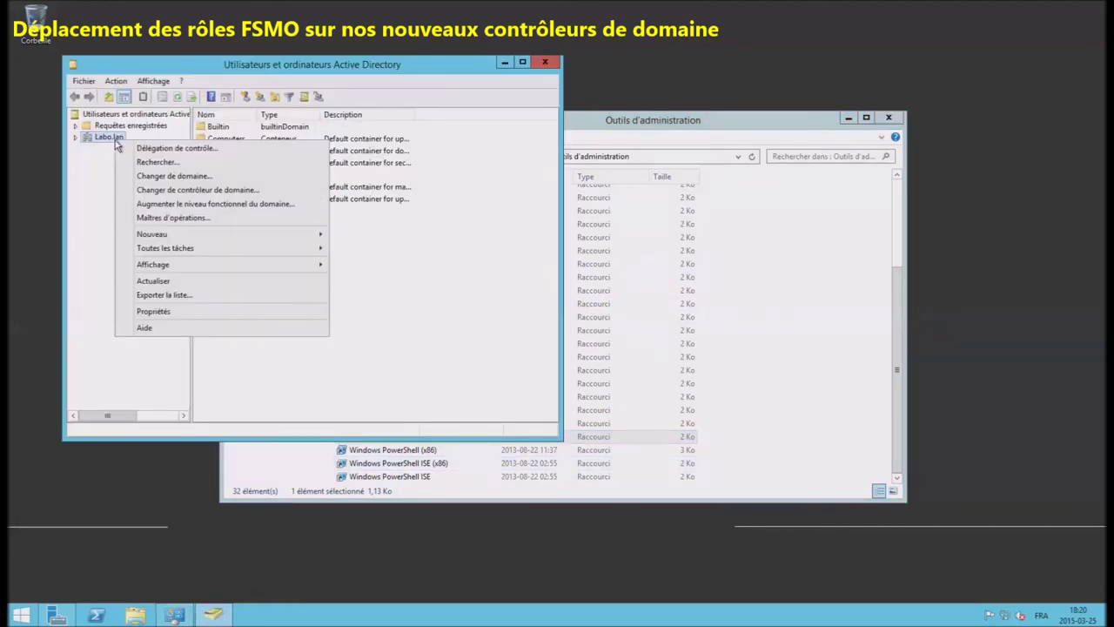
{"action": "left_click", "coordinate": [174, 218]}
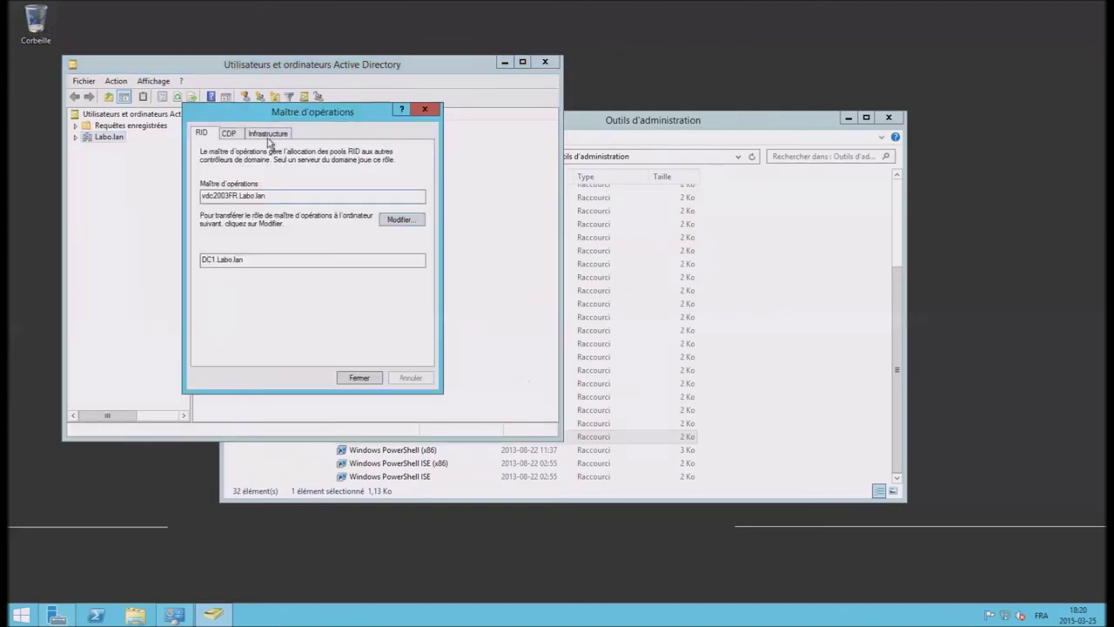
Step: Transfer the PDC emulator role to DC1.Labo.lan
{"action": "left_click", "coordinate": [230, 134]}
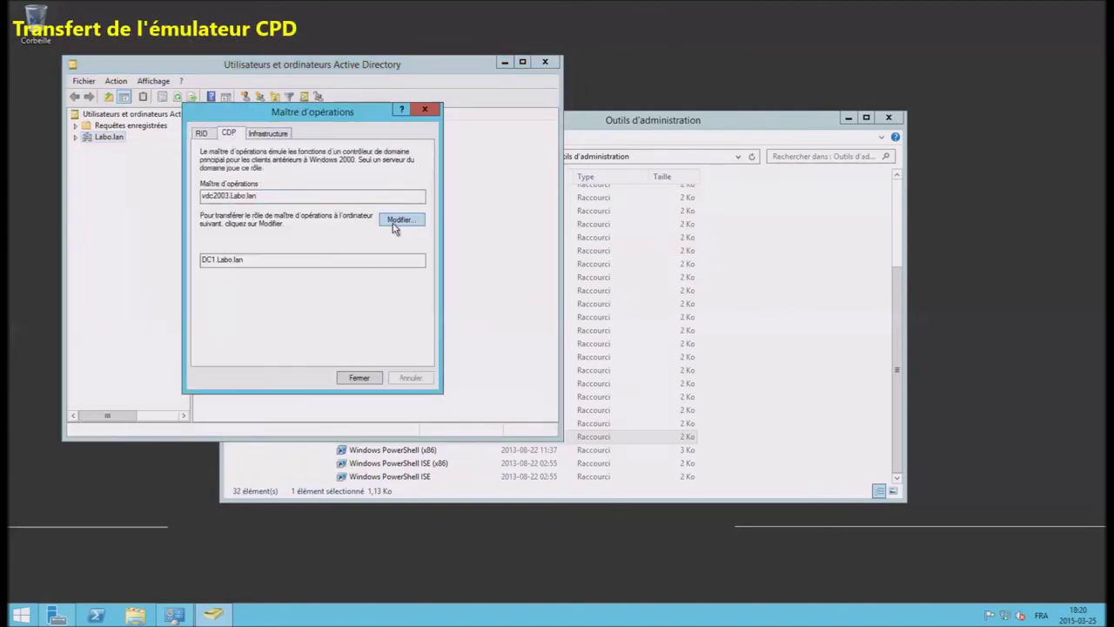
{"action": "left_click", "coordinate": [399, 221]}
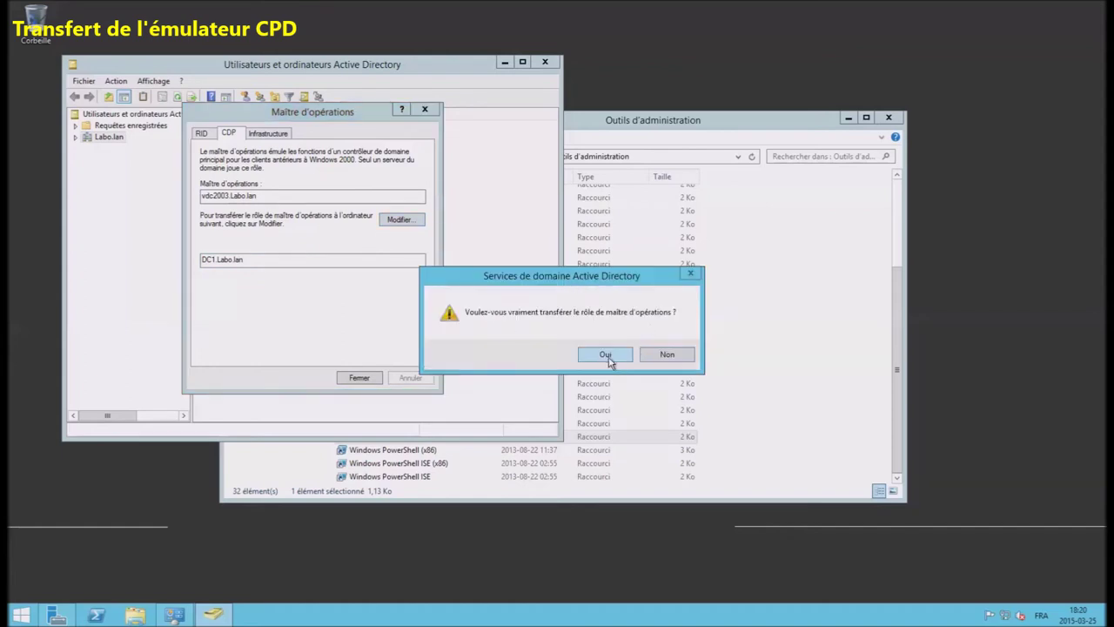
{"action": "left_click", "coordinate": [605, 355]}
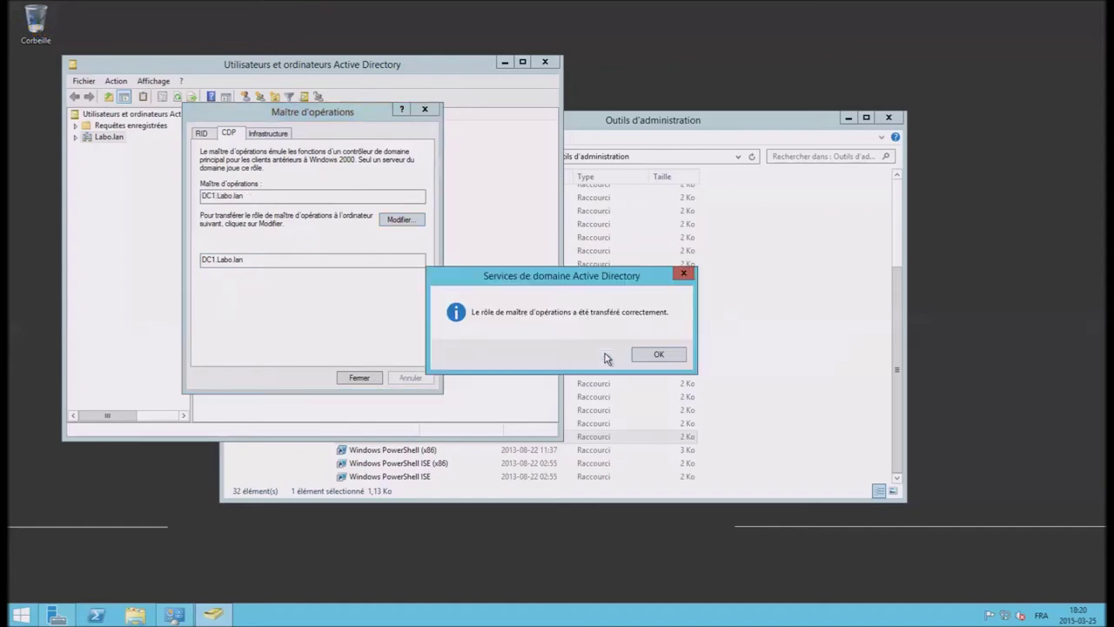
{"action": "left_click", "coordinate": [659, 355]}
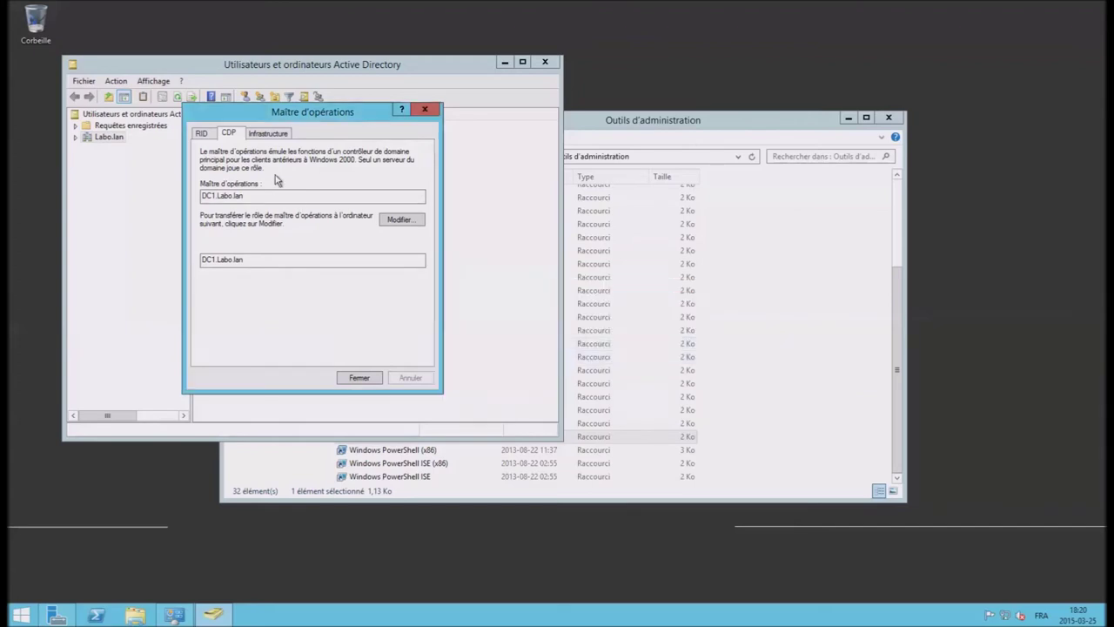
Step: Transfer the infrastructure master role to DC1.Labo.lan, check the RID master, then close
{"action": "left_click", "coordinate": [265, 133]}
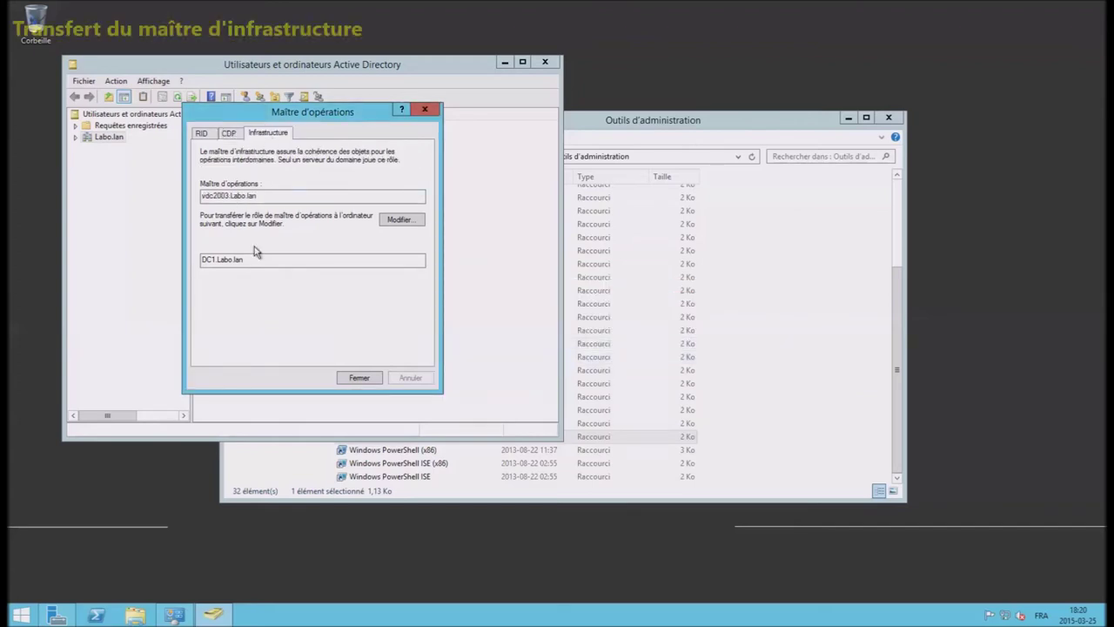
{"action": "left_click", "coordinate": [405, 224]}
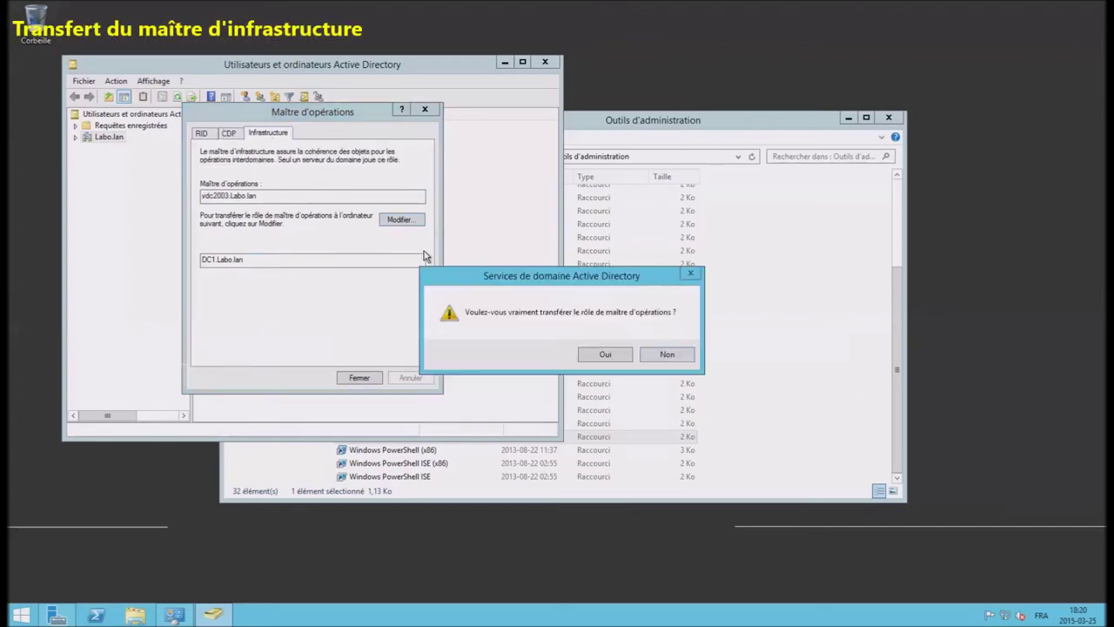
{"action": "left_click", "coordinate": [605, 354]}
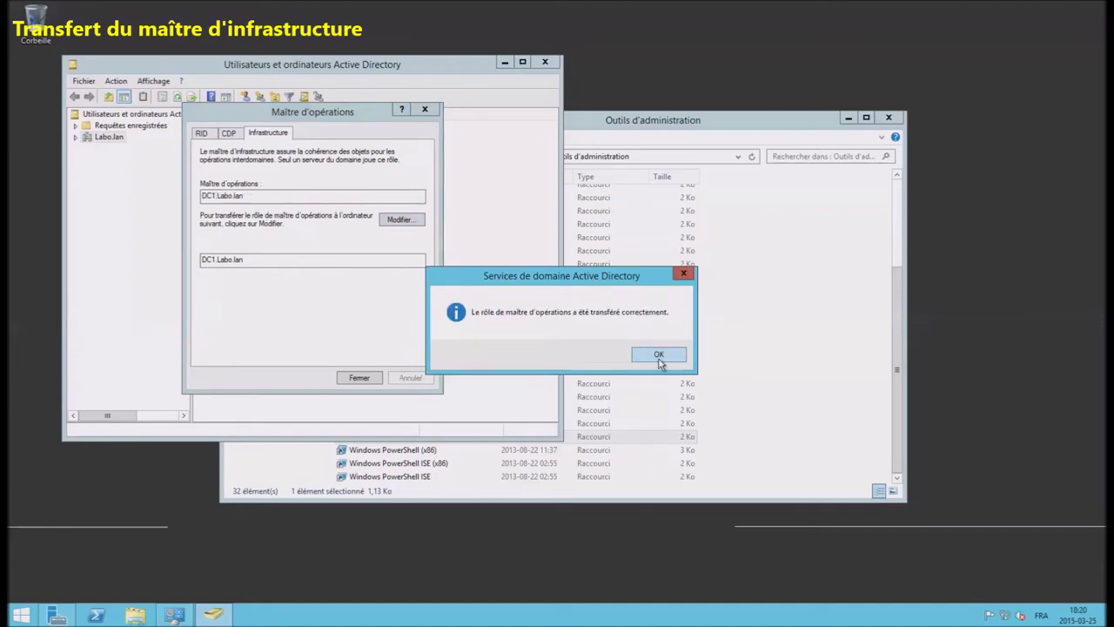
{"action": "left_click", "coordinate": [659, 357]}
{"action": "left_click", "coordinate": [202, 135]}
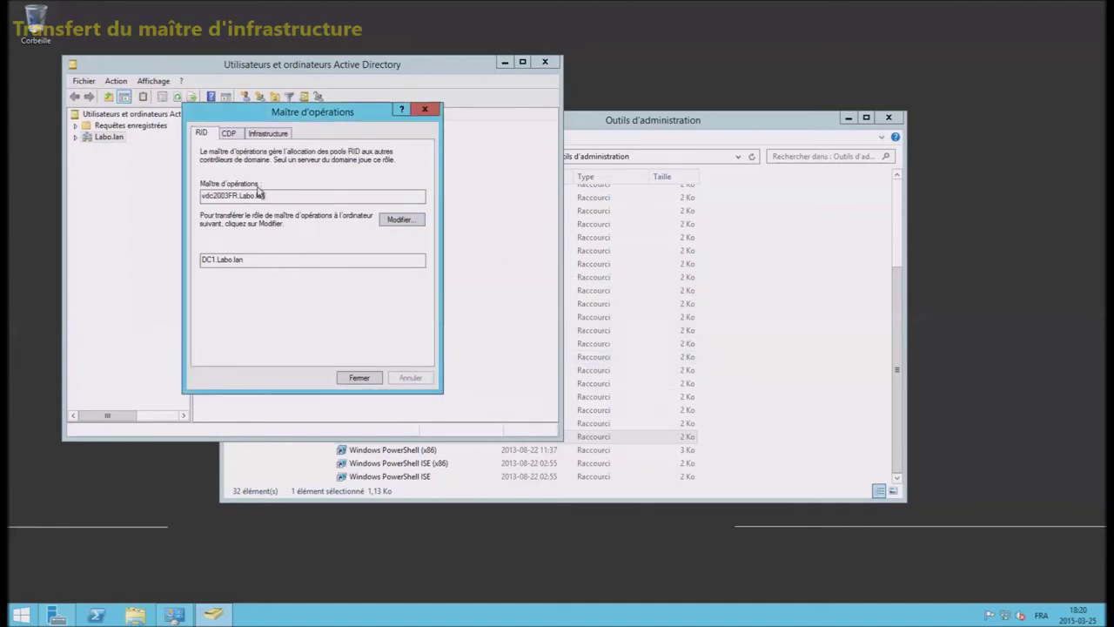
{"action": "left_click", "coordinate": [359, 377]}
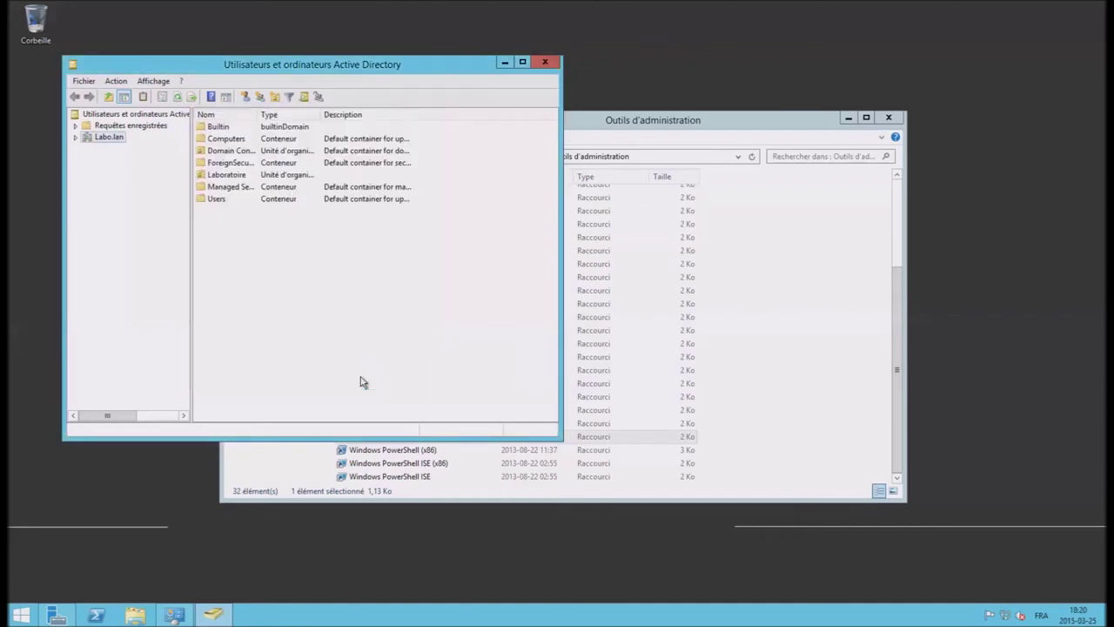
Step: Open Active Directory Domains and Trusts and its forest-level Operations Master dialog
{"action": "left_click", "coordinate": [716, 120]}
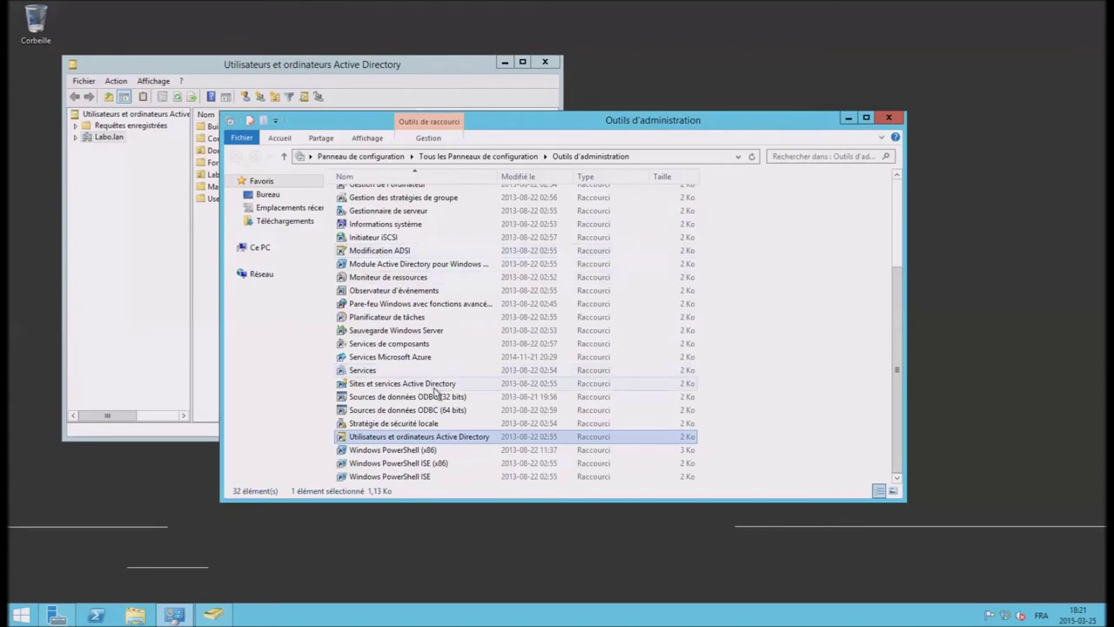
{"action": "left_click", "coordinate": [435, 385]}
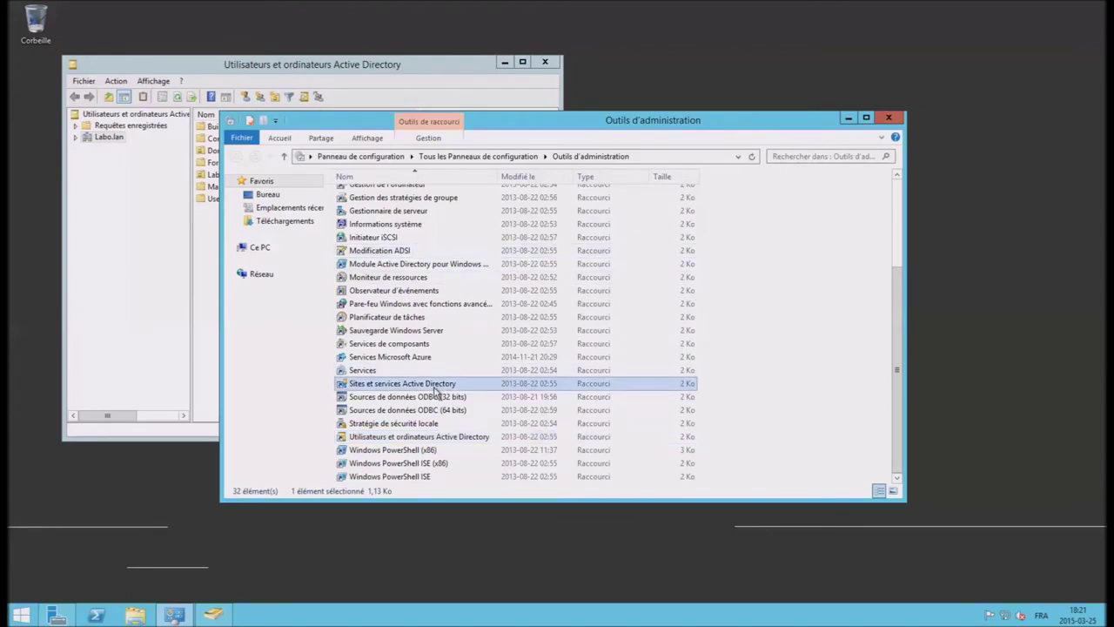
{"action": "scroll", "coordinate": [420, 339], "scroll_direction": "up", "scroll_amount": 3}
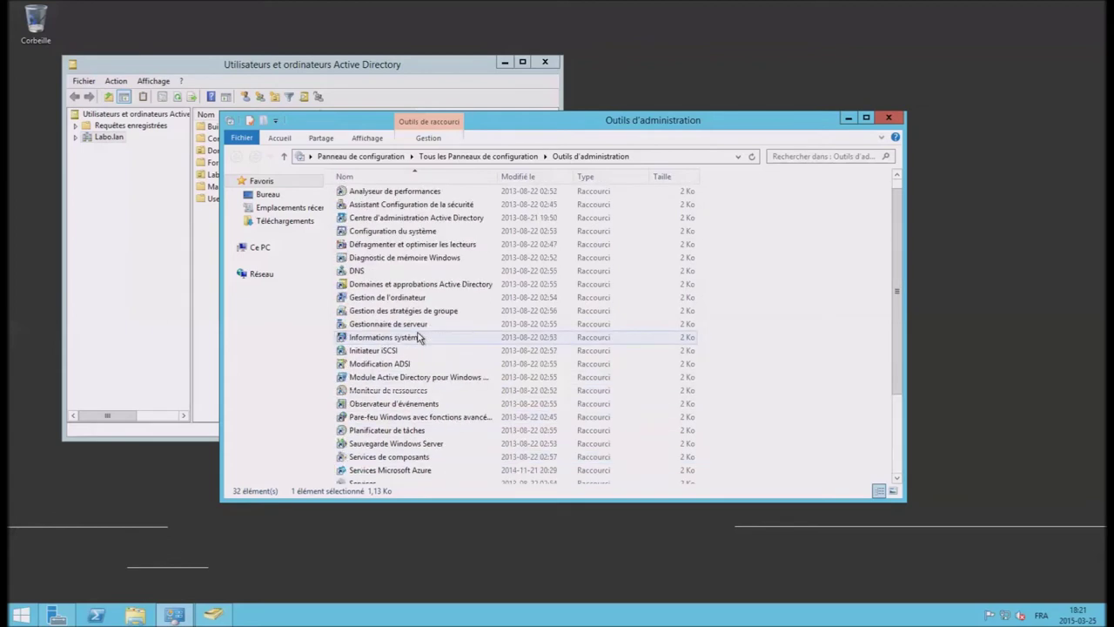
{"action": "double_click", "coordinate": [433, 286]}
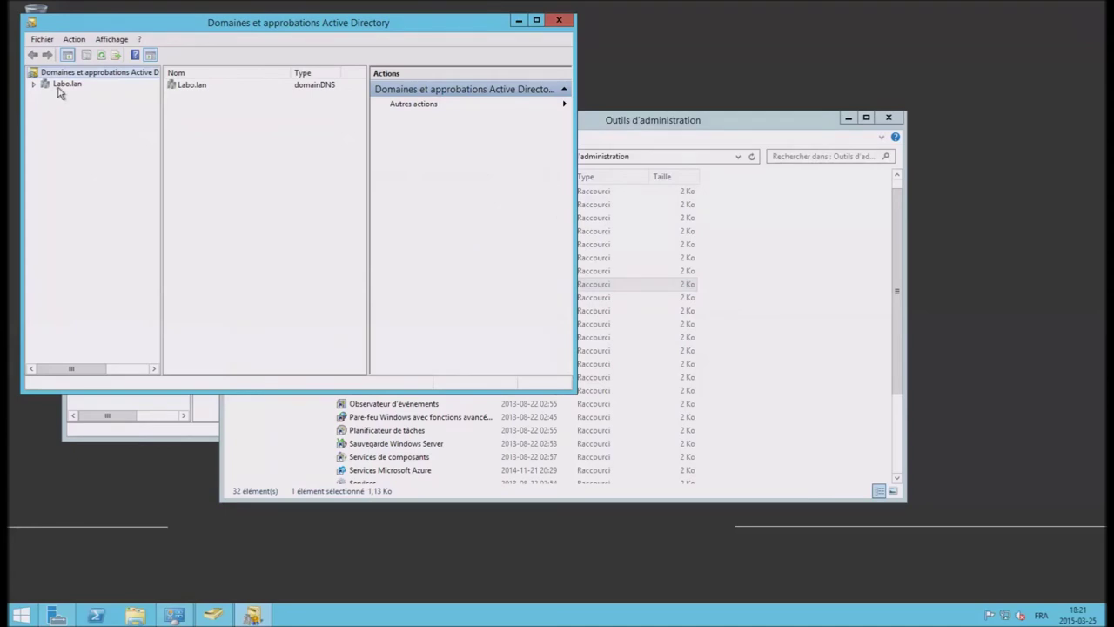
{"action": "left_click", "coordinate": [58, 88]}
{"action": "right_click", "coordinate": [59, 89]}
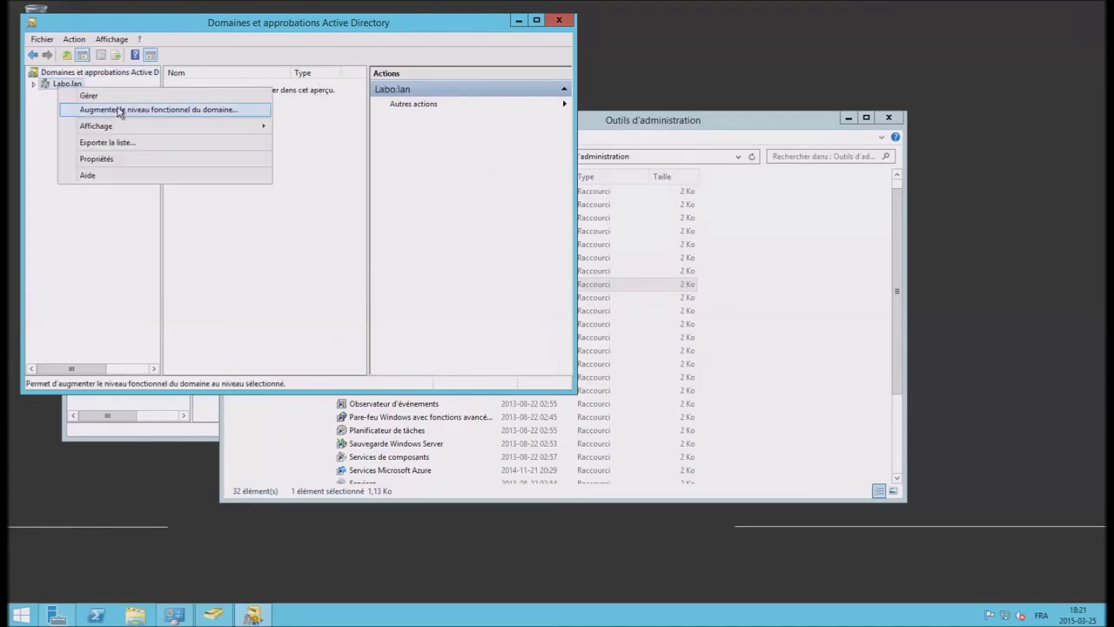
{"action": "left_click", "coordinate": [75, 73]}
{"action": "right_click", "coordinate": [73, 73]}
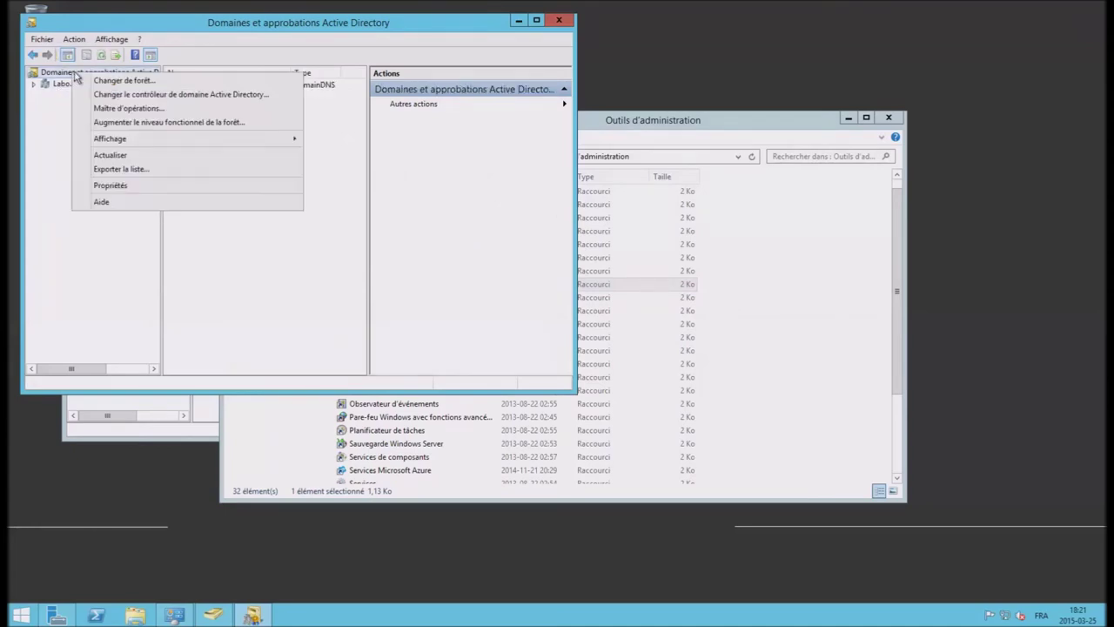
{"action": "left_click", "coordinate": [155, 108]}
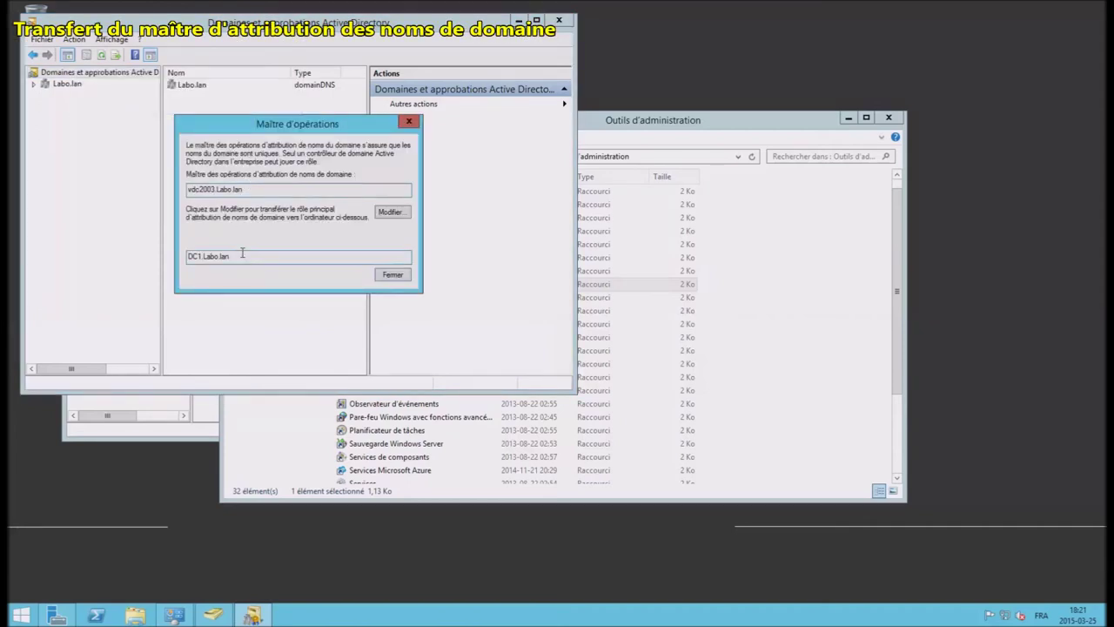
Step: Move the domain naming master from vdc2003.Labo.lan to DC1.Labo.lan and close the dialog
{"action": "left_click", "coordinate": [391, 212]}
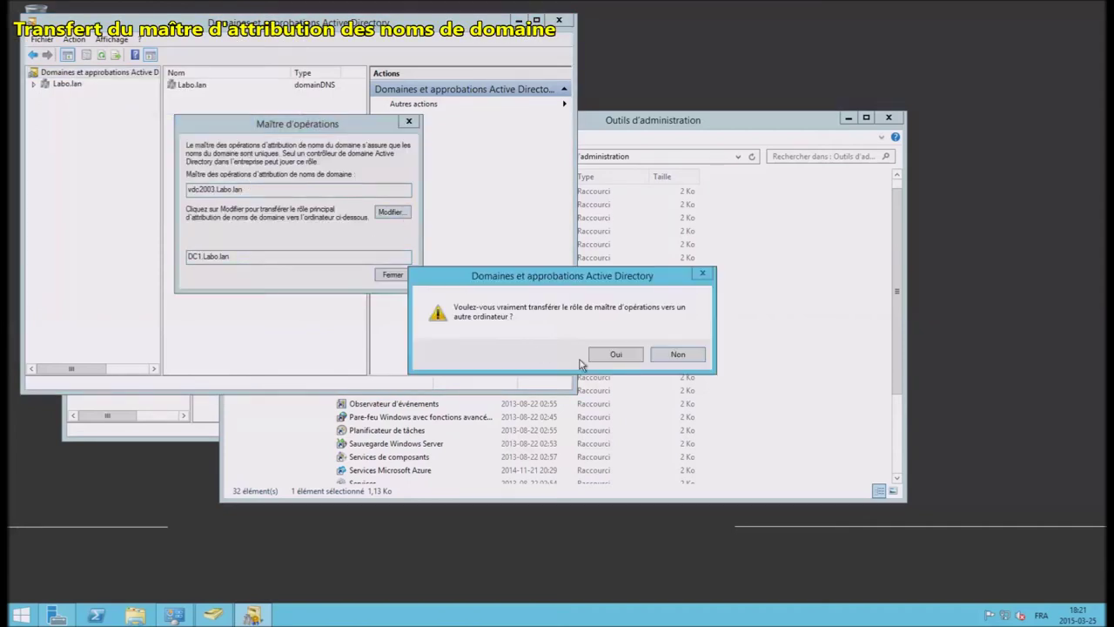
{"action": "left_click", "coordinate": [616, 355]}
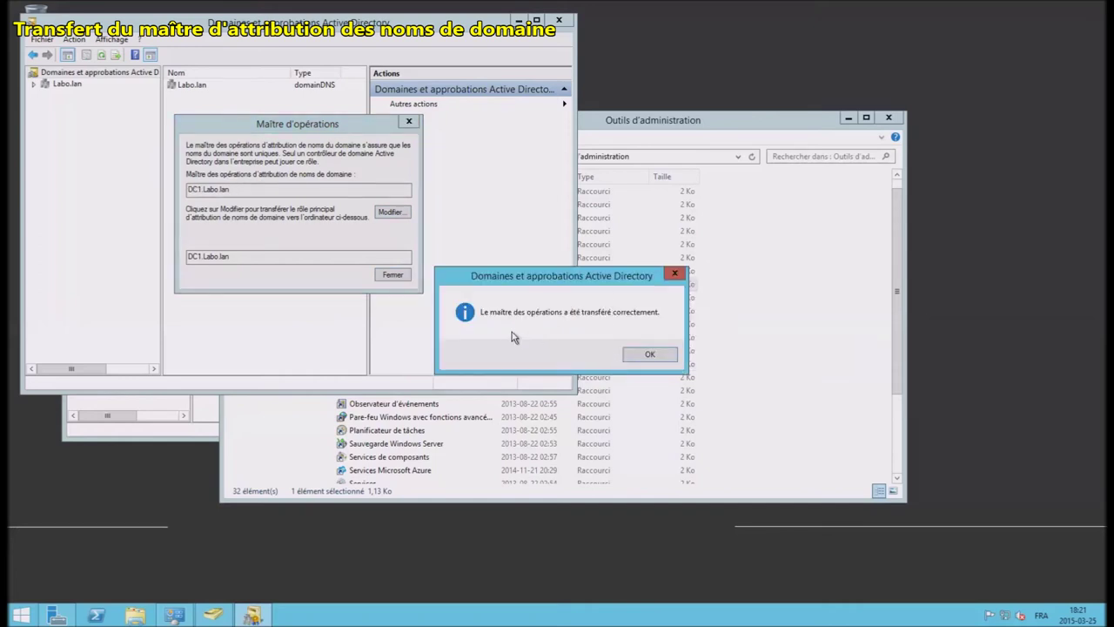
{"action": "left_click", "coordinate": [654, 359]}
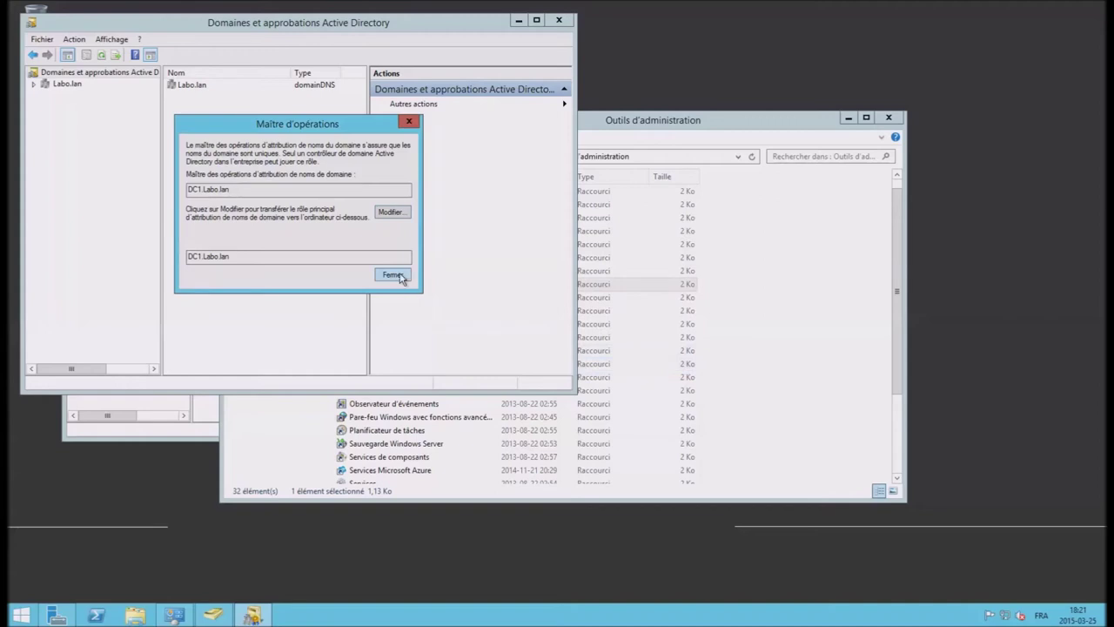
{"action": "left_click", "coordinate": [396, 275]}
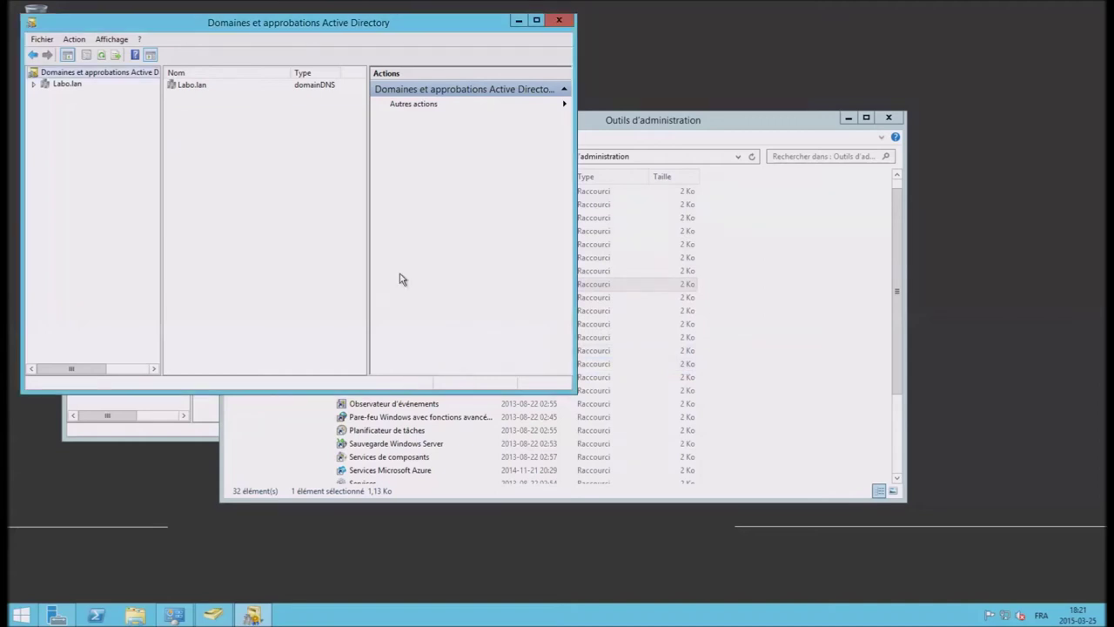
{"action": "right_click", "coordinate": [22, 617]}
Step: In an elevated Command Prompt, run Netdom Query FSMO to list role holders
{"action": "left_click", "coordinate": [139, 506]}
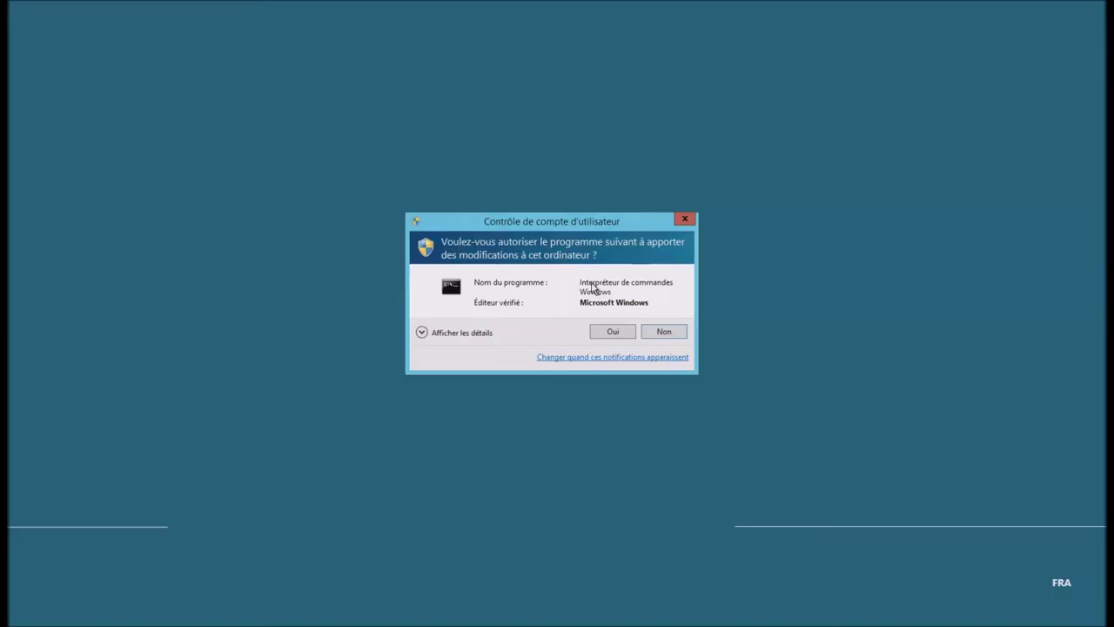
{"action": "left_click", "coordinate": [612, 332]}
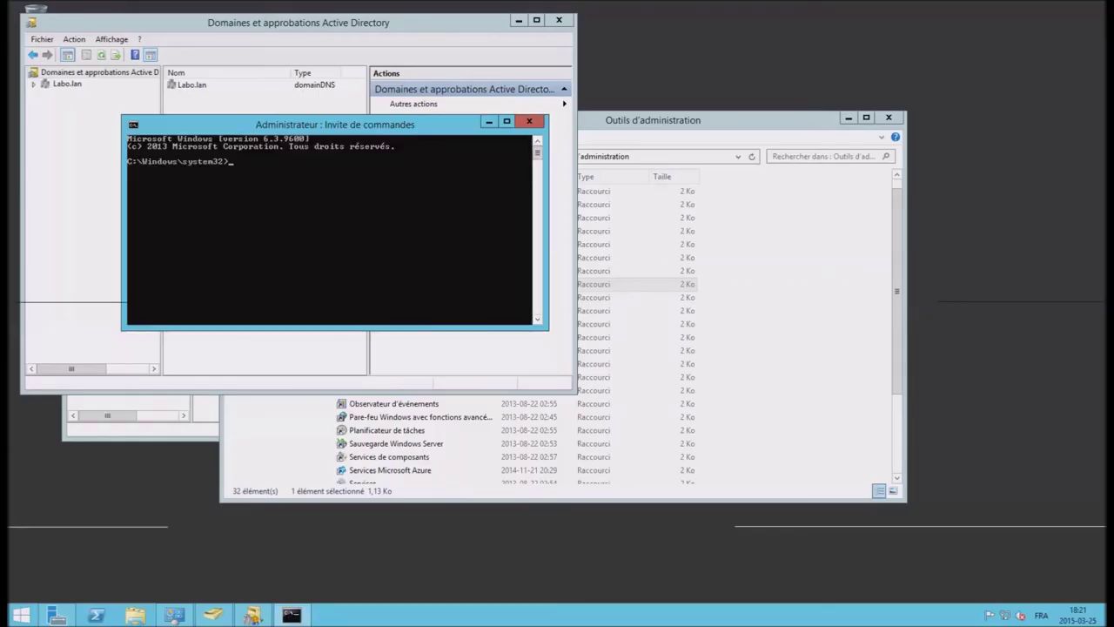
{"action": "right_click", "coordinate": [329, 200]}
{"action": "left_click", "coordinate": [379, 243]}
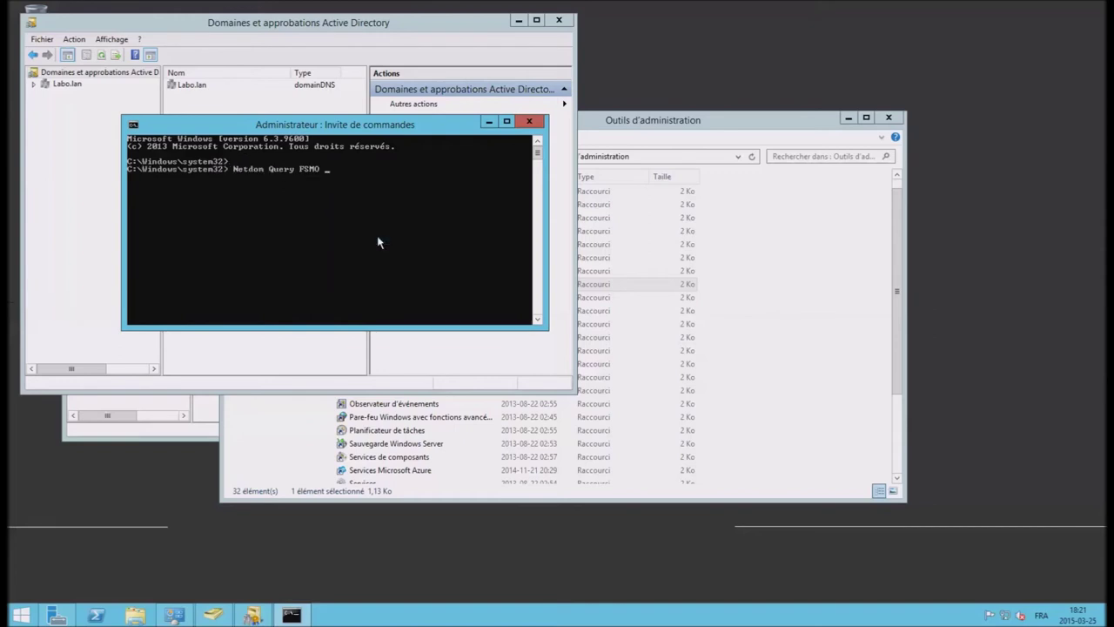
{"action": "key", "text": "Return"}
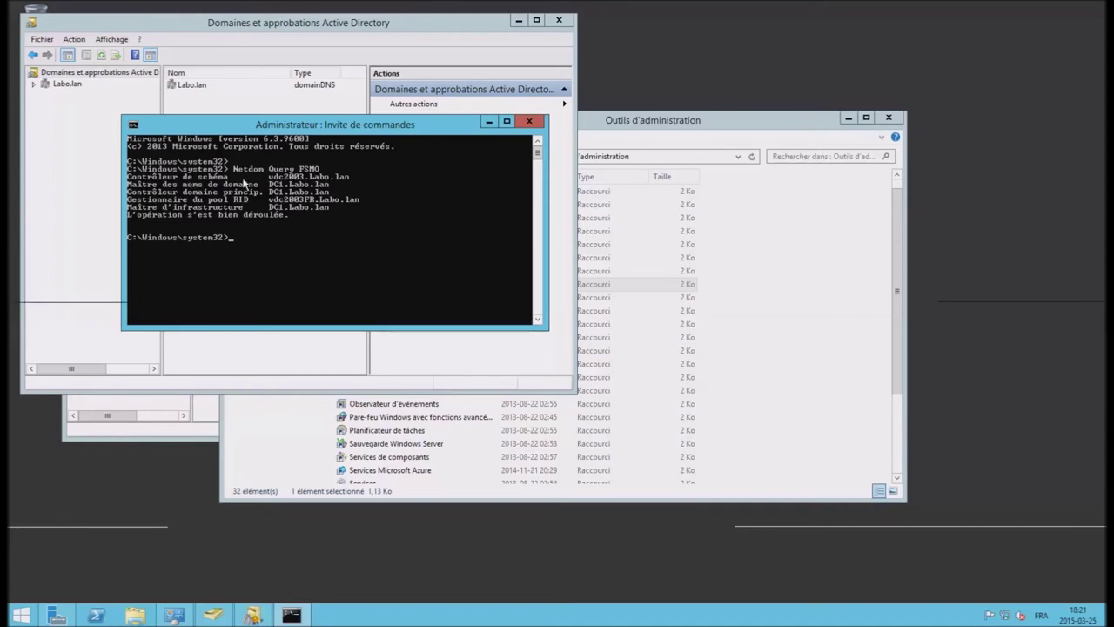
Step: Register schmmgmt.dll with regsvr32 and acknowledge the success message
{"action": "right_click", "coordinate": [312, 252]}
{"action": "left_click", "coordinate": [366, 289]}
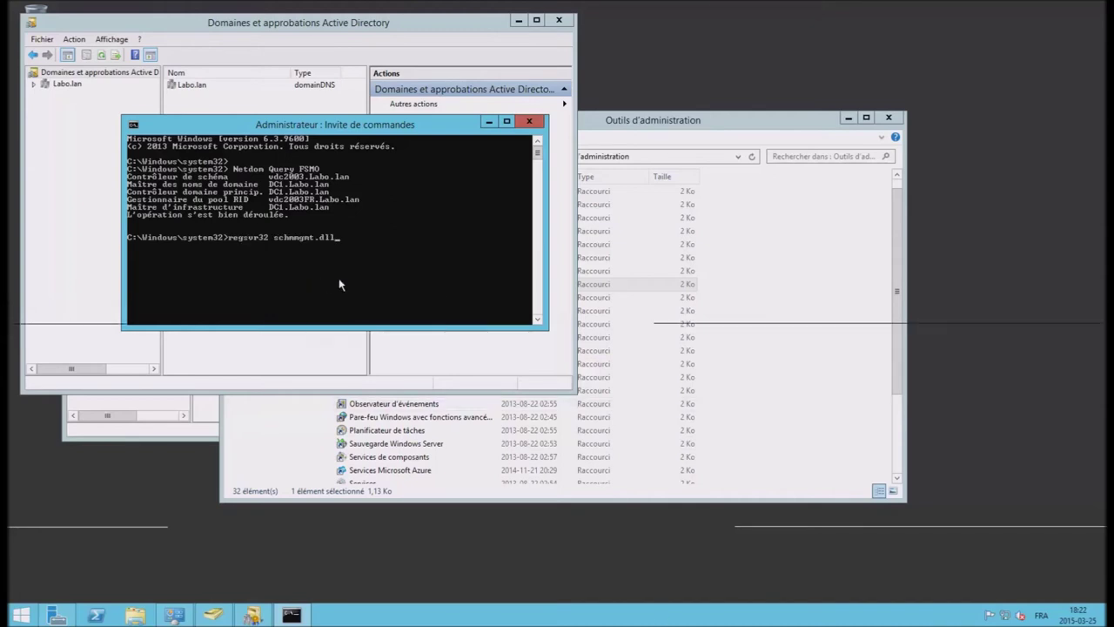
{"action": "key", "text": "Return"}
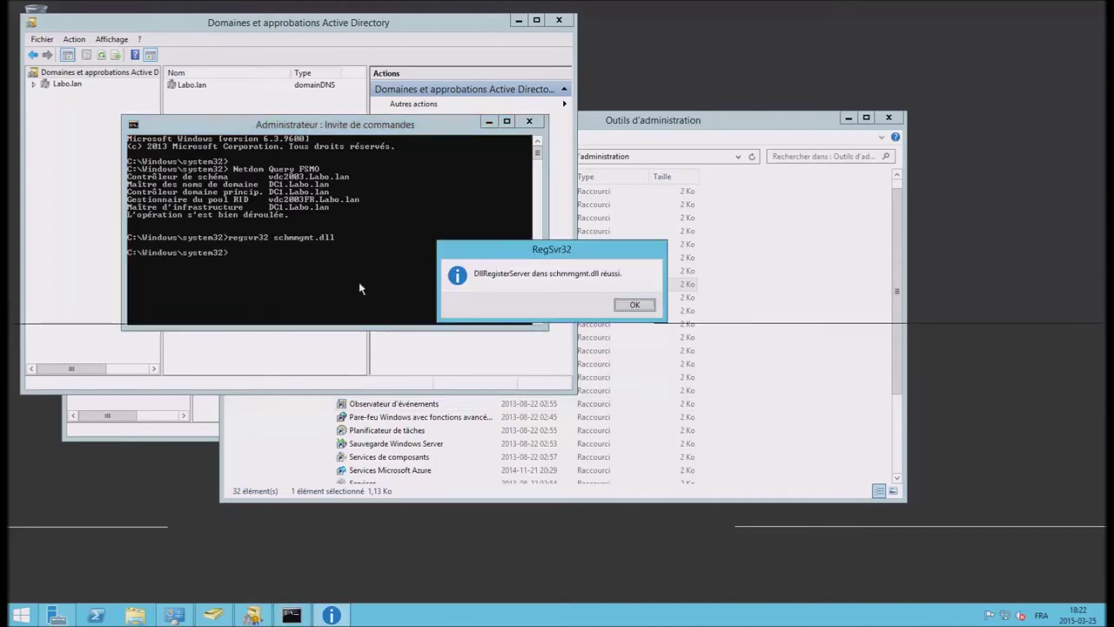
{"action": "left_click", "coordinate": [634, 305]}
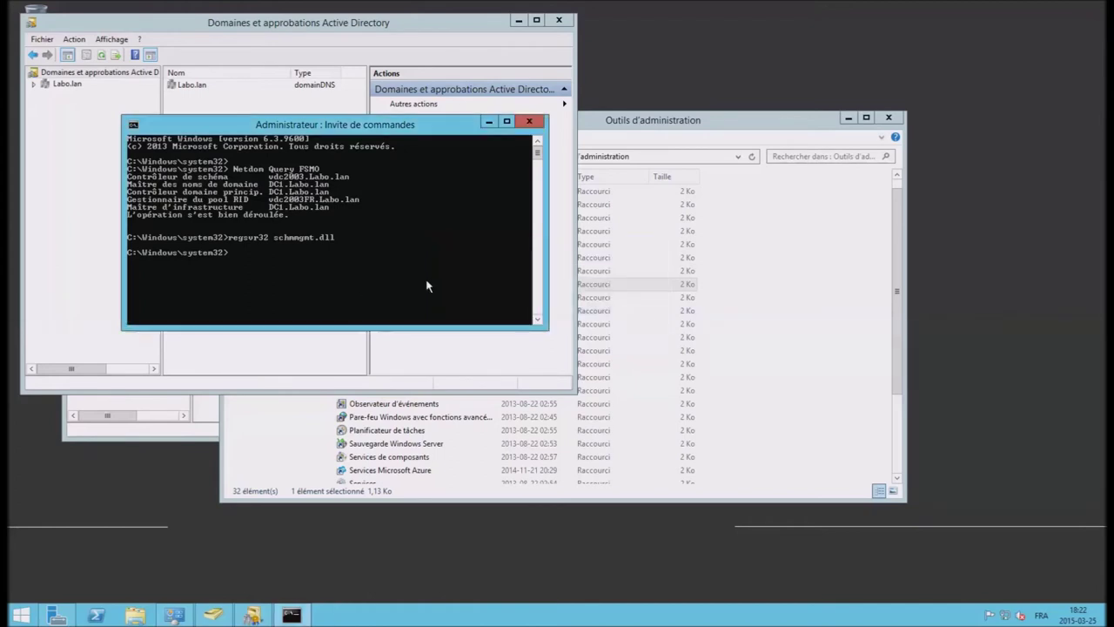
Step: Launch mmc and add the Active Directory Schema snap-in to the console
{"action": "type", "text": "mm"}
{"action": "key", "text": "Return"}
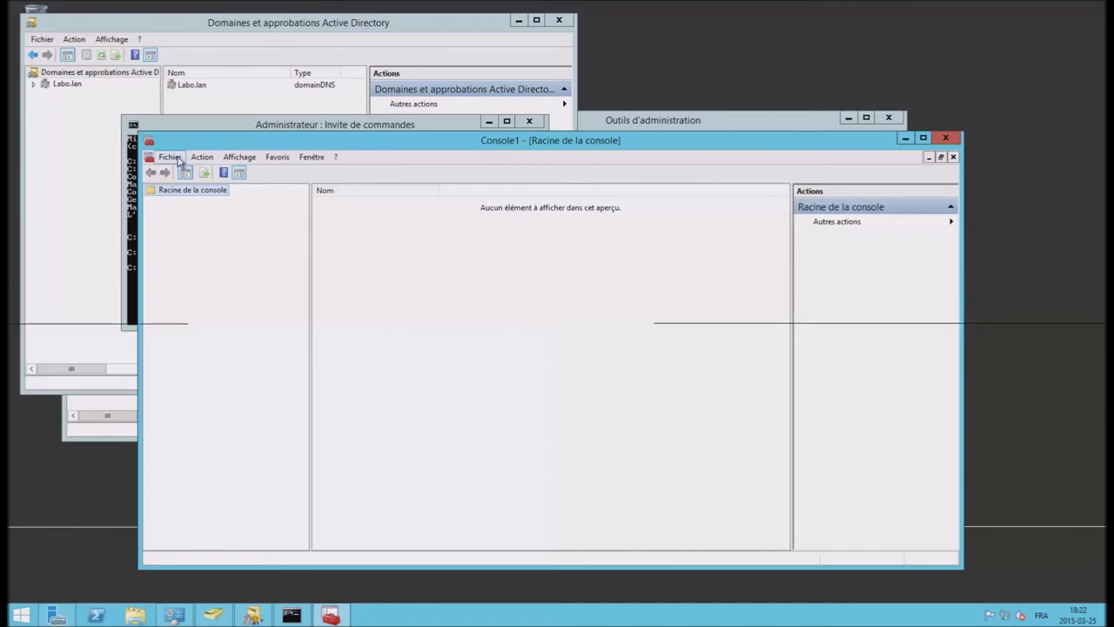
{"action": "left_click", "coordinate": [178, 161]}
{"action": "left_click", "coordinate": [208, 233]}
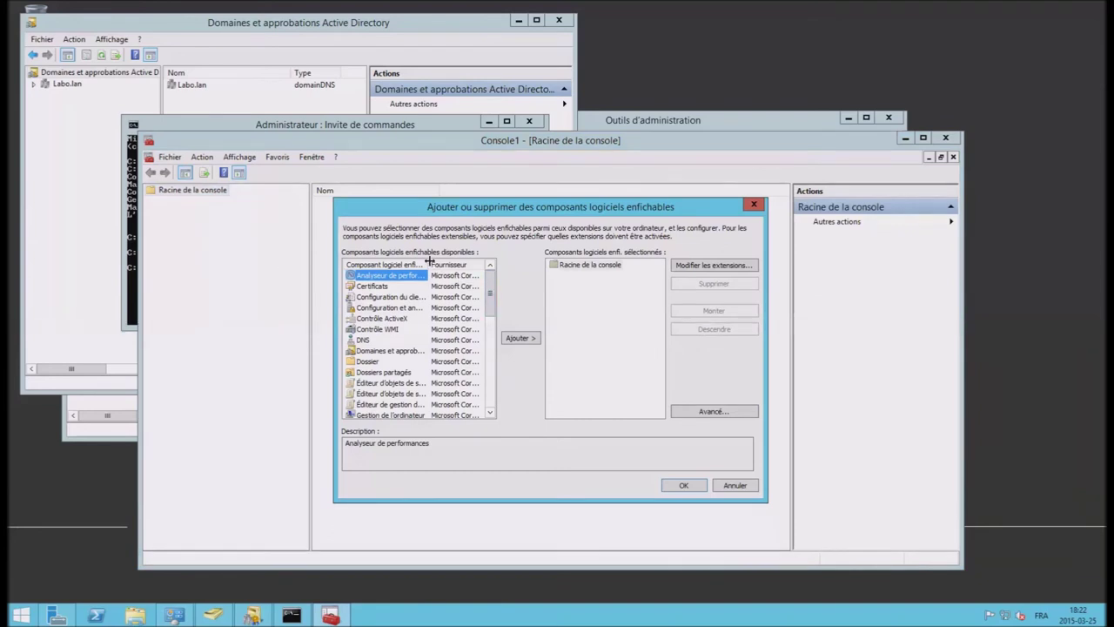
{"action": "left_click_drag", "start_coordinate": [449, 264], "coordinate": [484, 373]}
{"action": "left_click", "coordinate": [409, 383]}
{"action": "left_click", "coordinate": [517, 337]}
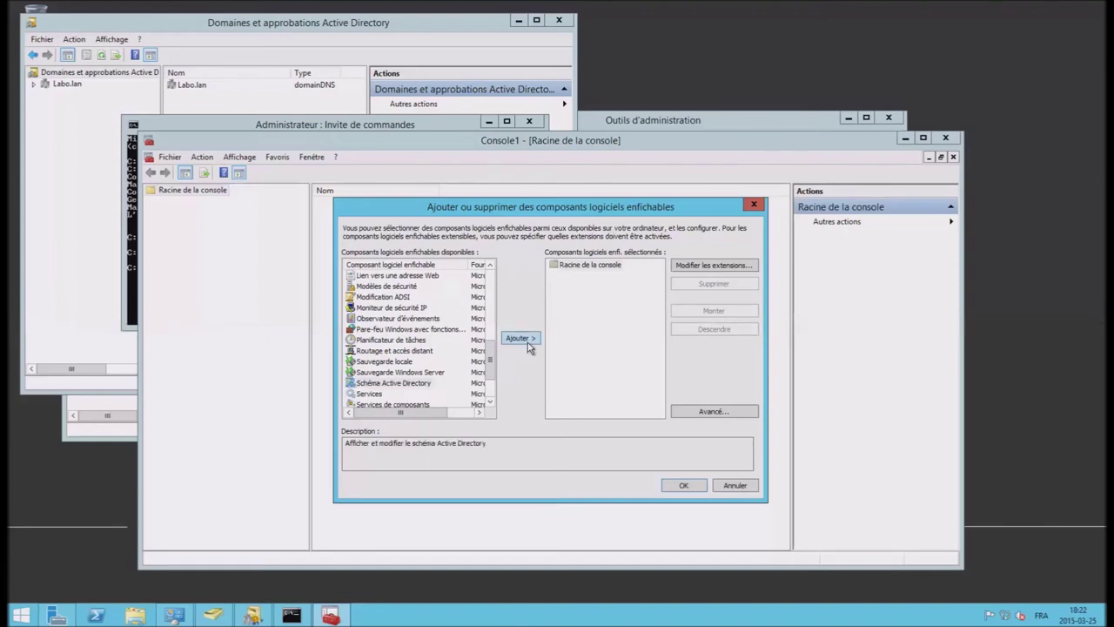
{"action": "left_click", "coordinate": [693, 488]}
Step: Check the schema Operations Master, still vdc2003.labo.lan, and close the dialog
{"action": "left_click", "coordinate": [207, 202]}
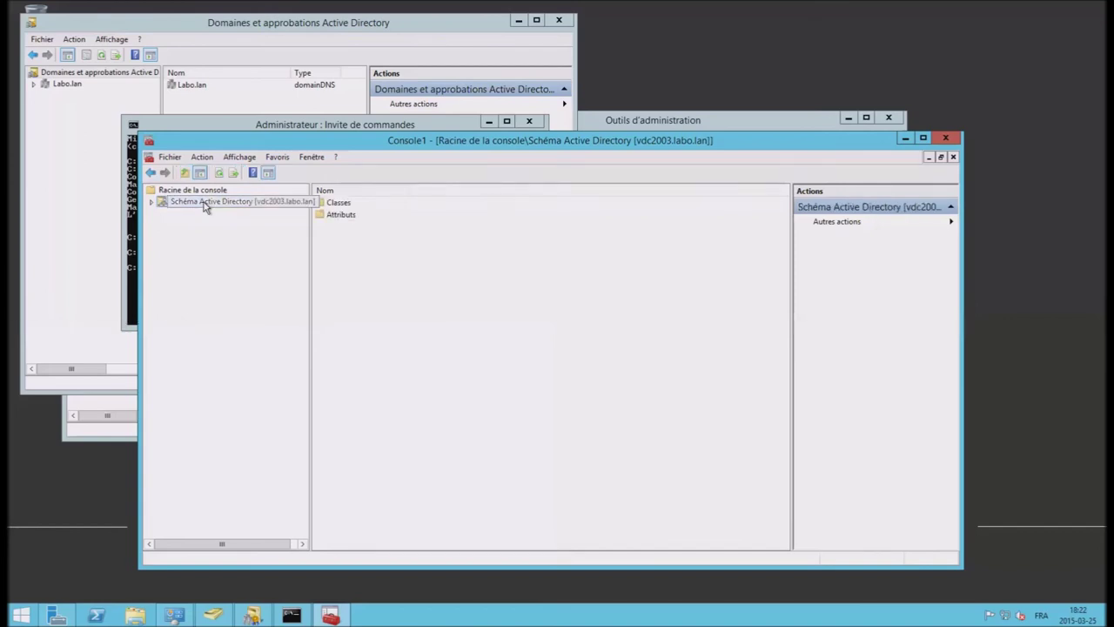
{"action": "right_click", "coordinate": [205, 203]}
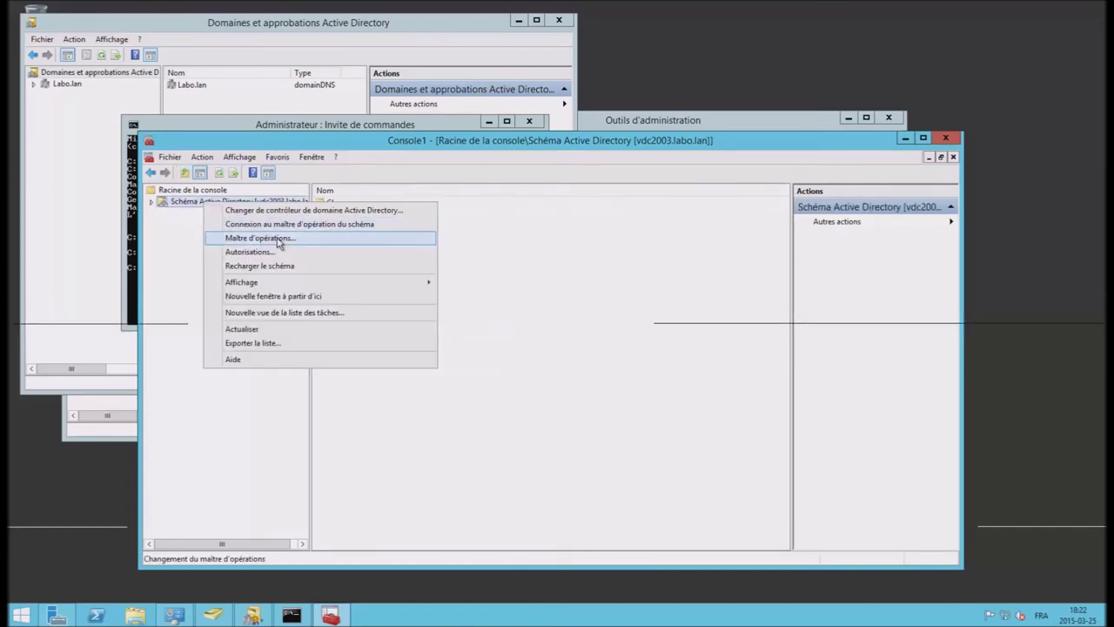
{"action": "left_click", "coordinate": [269, 237]}
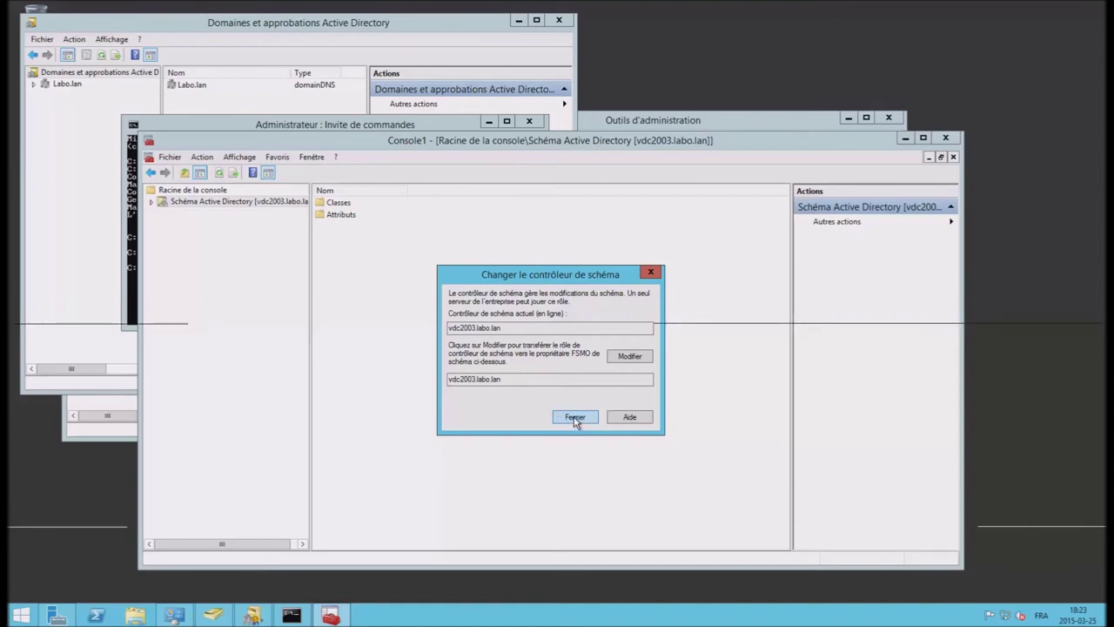
{"action": "left_click", "coordinate": [574, 418]}
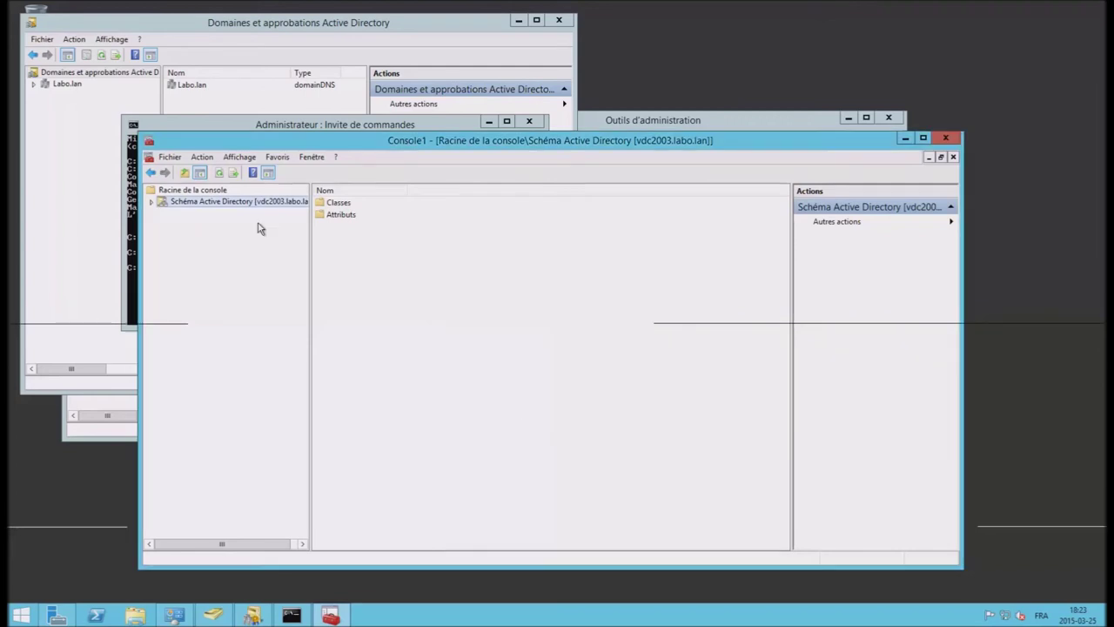
Step: Connect the Active Directory Schema snap-in to DC1.Labo.lan, acknowledging the schema master warning
{"action": "right_click", "coordinate": [211, 203]}
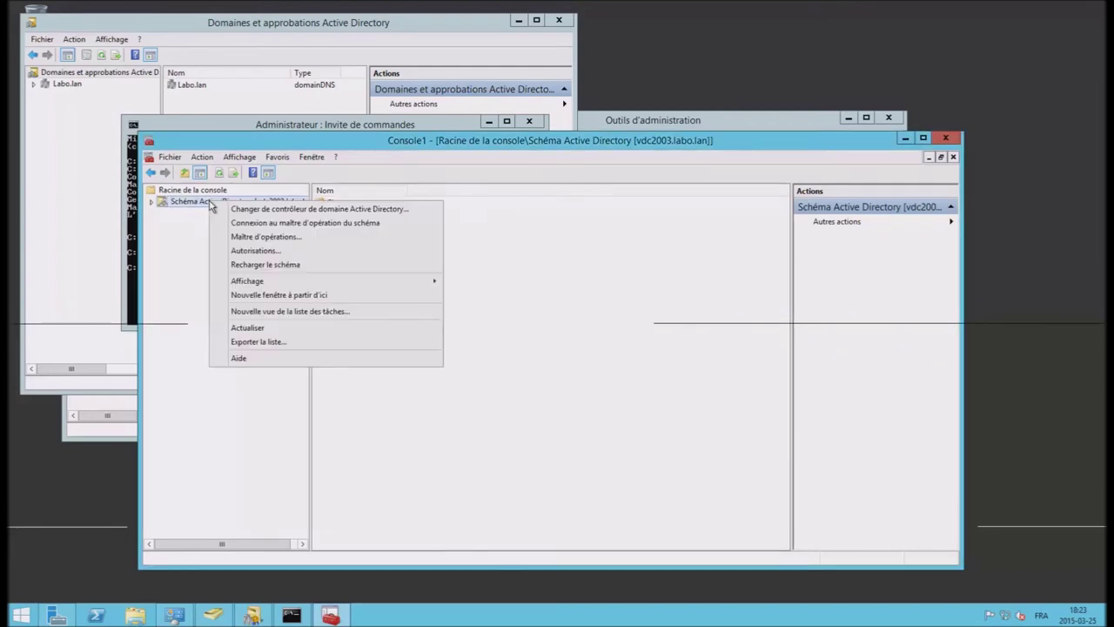
{"action": "left_click", "coordinate": [318, 214]}
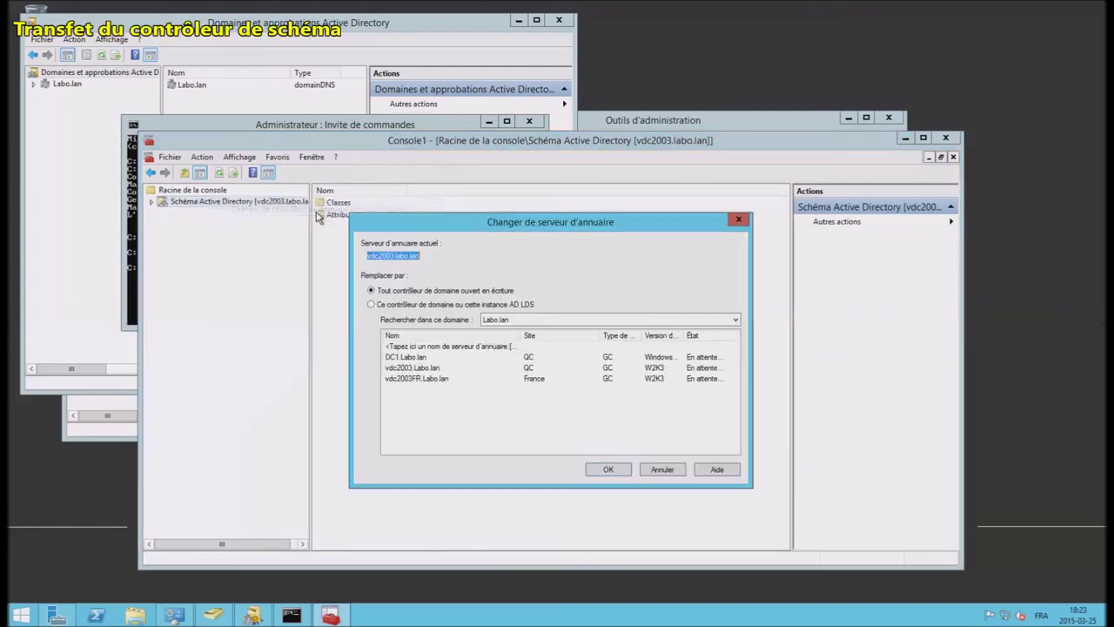
{"action": "left_click", "coordinate": [411, 357]}
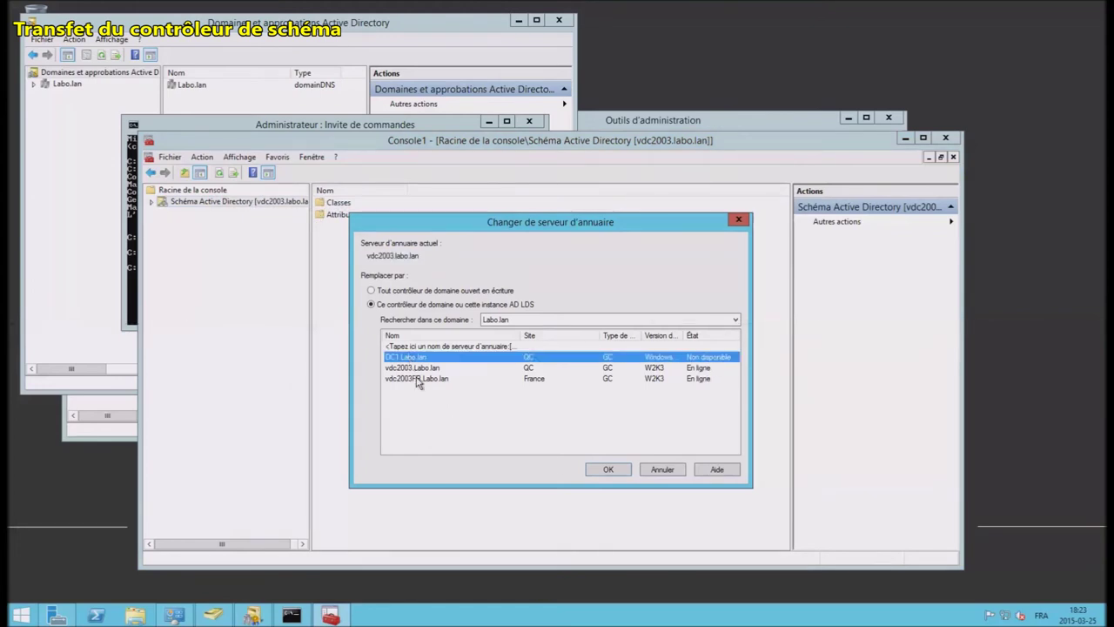
{"action": "left_click", "coordinate": [608, 469]}
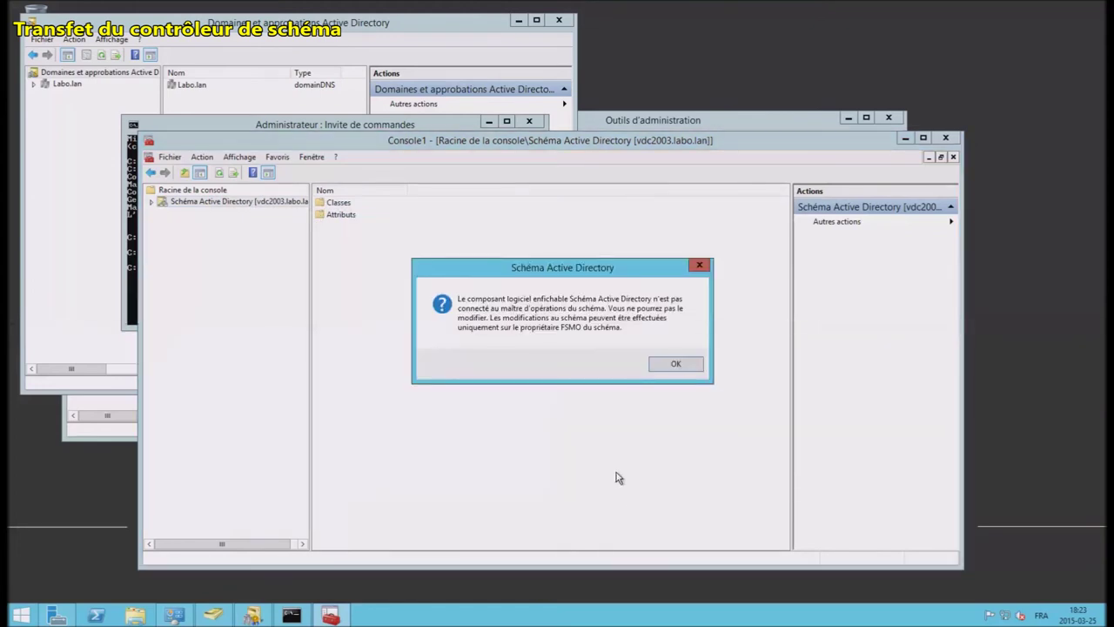
{"action": "left_click", "coordinate": [675, 365]}
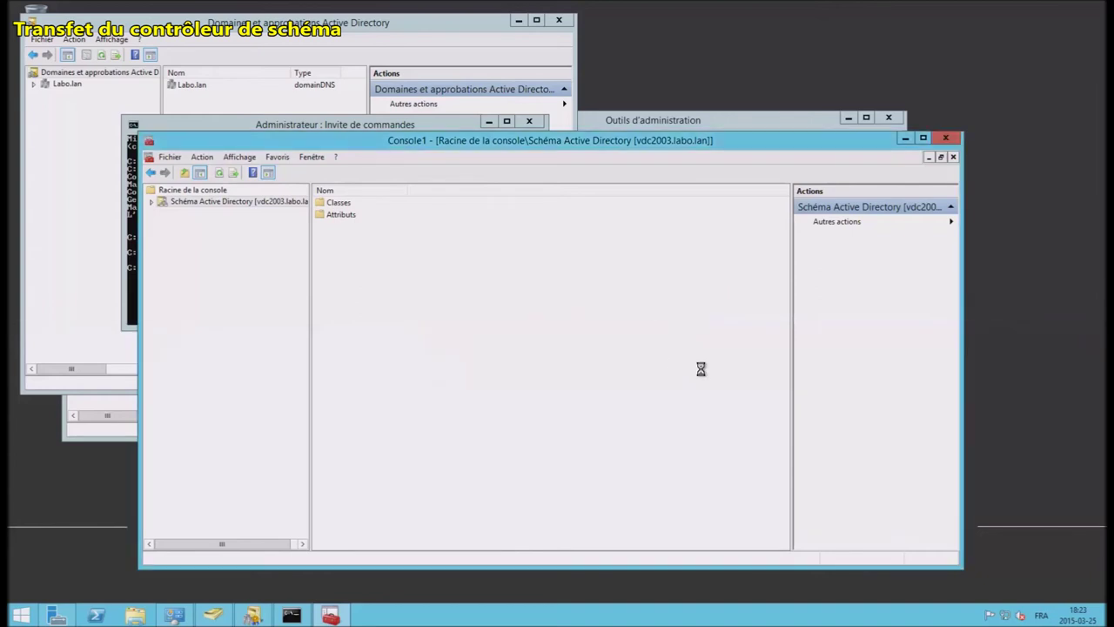
Step: Transfer the schema master role to DC1.Labo.lan and close the Operations Master dialog
{"action": "right_click", "coordinate": [249, 204]}
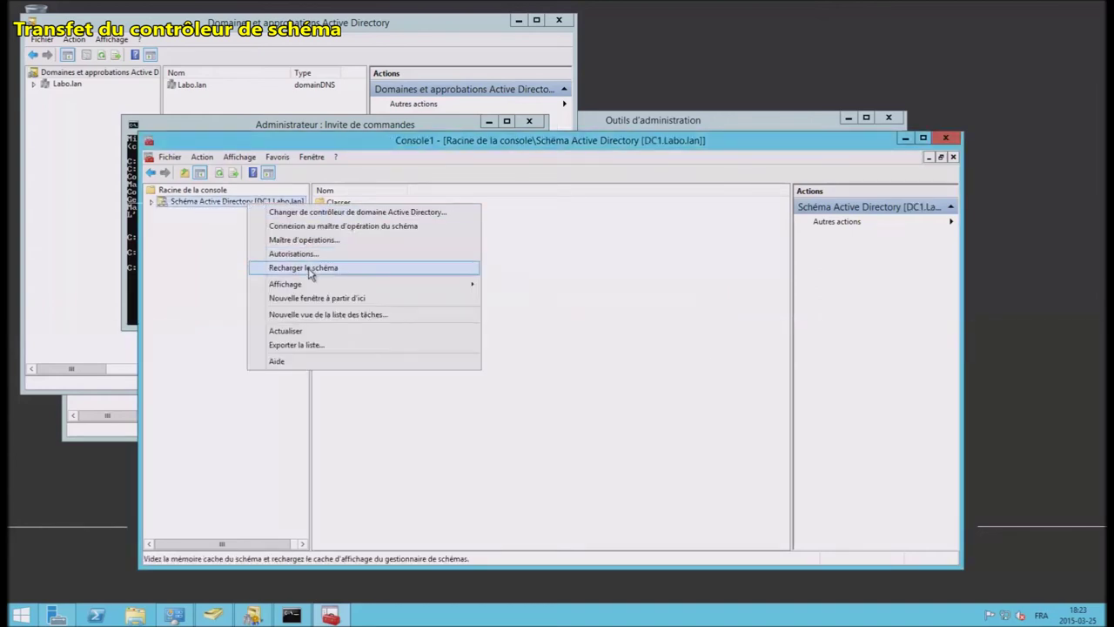
{"action": "left_click", "coordinate": [300, 240]}
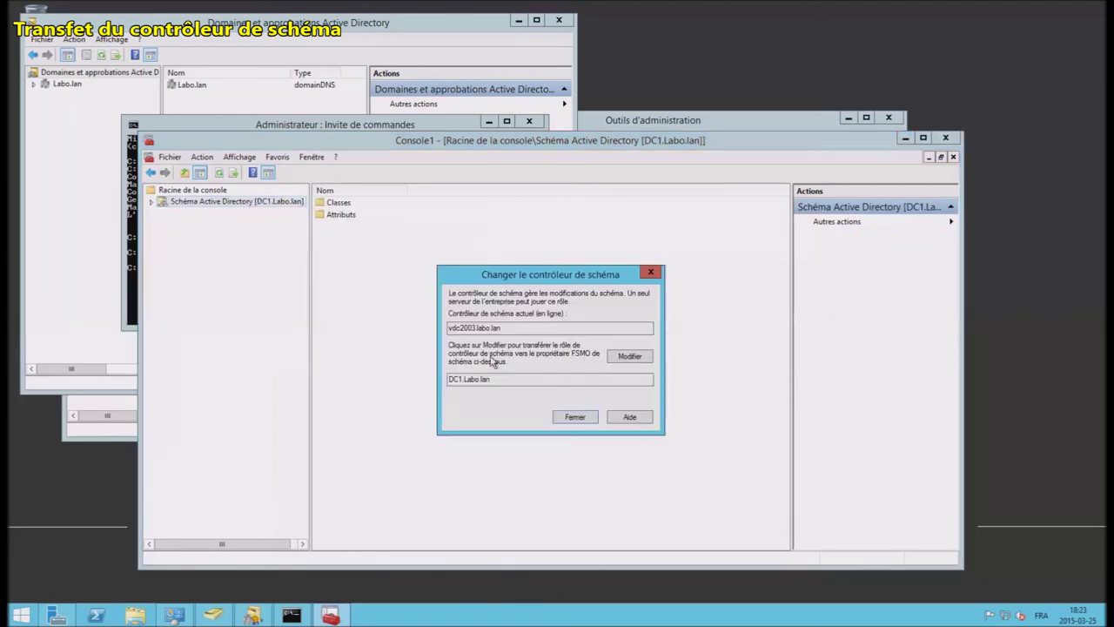
{"action": "left_click", "coordinate": [630, 357]}
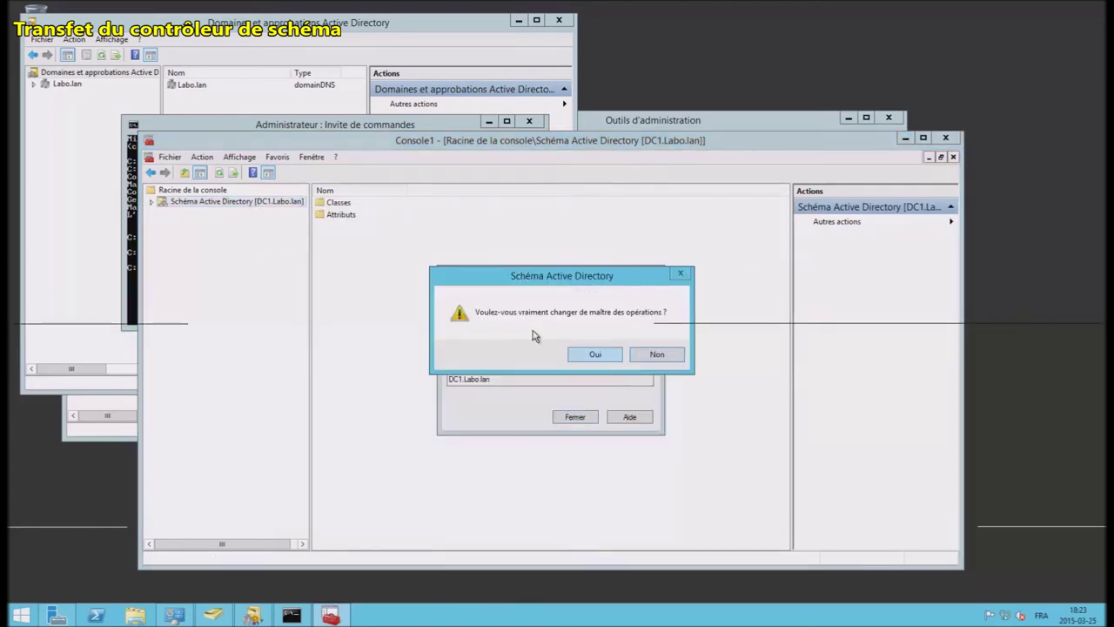
{"action": "left_click", "coordinate": [596, 354]}
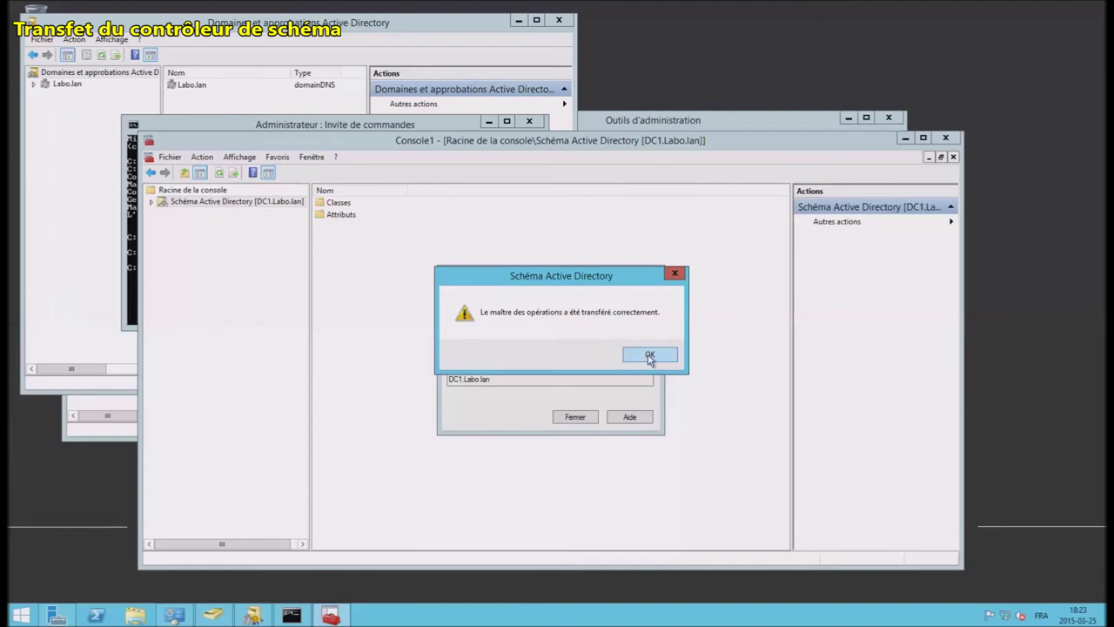
{"action": "left_click", "coordinate": [647, 353]}
{"action": "left_click", "coordinate": [576, 418]}
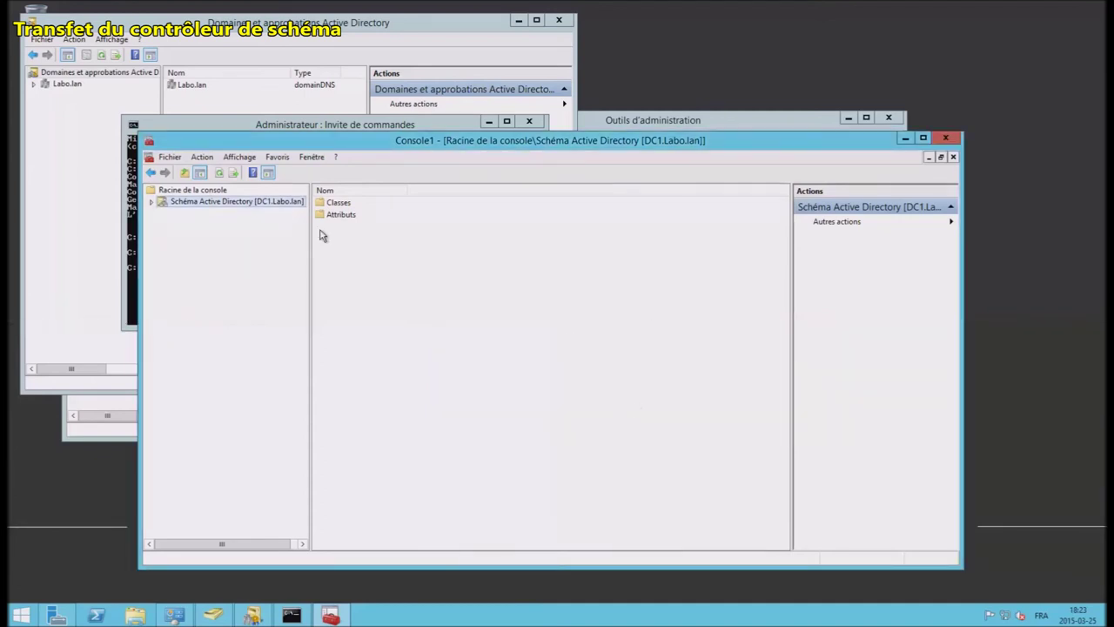
{"action": "right_click", "coordinate": [248, 203]}
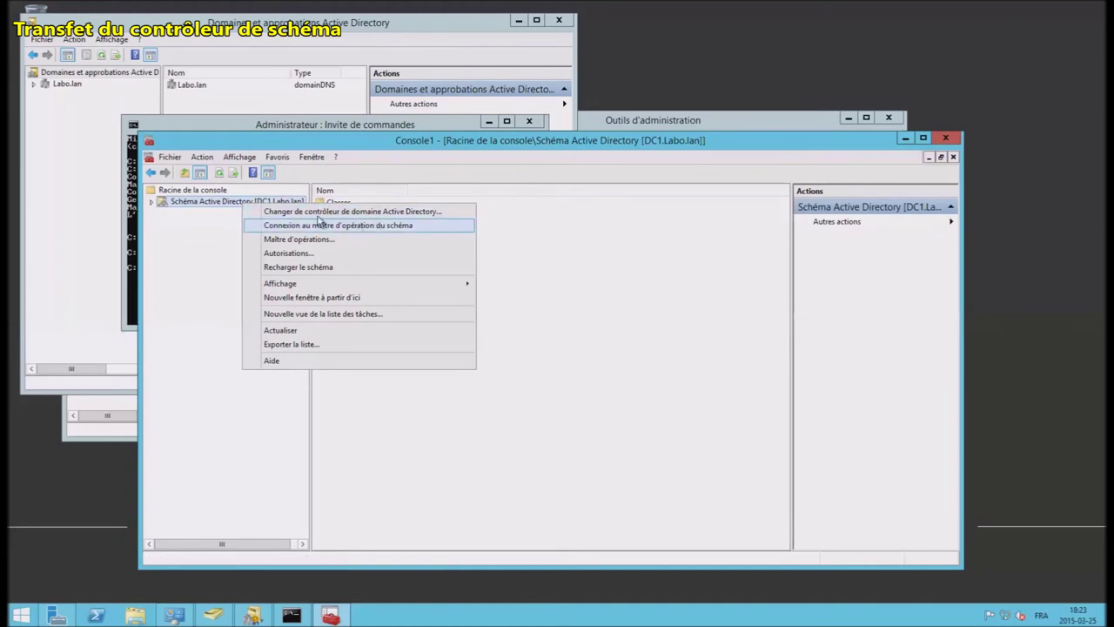
Step: Launch Active Directory Users and Computers from Outils d'administration on DC2 and select Labo.lan
{"action": "left_click", "coordinate": [305, 226]}
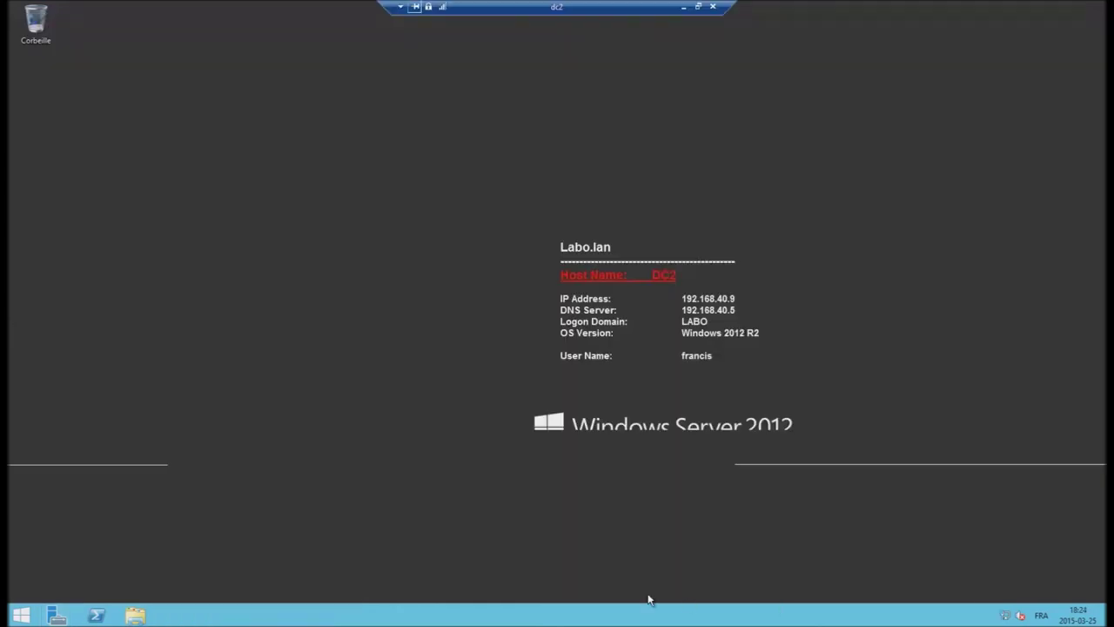
{"action": "left_click", "coordinate": [21, 616]}
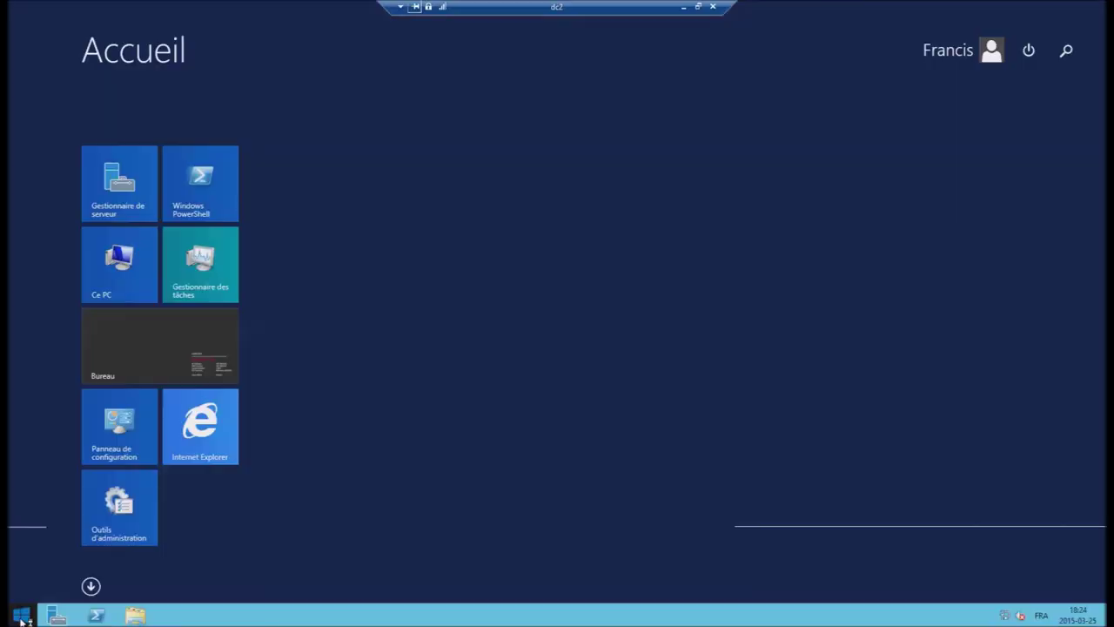
{"action": "left_click", "coordinate": [109, 530]}
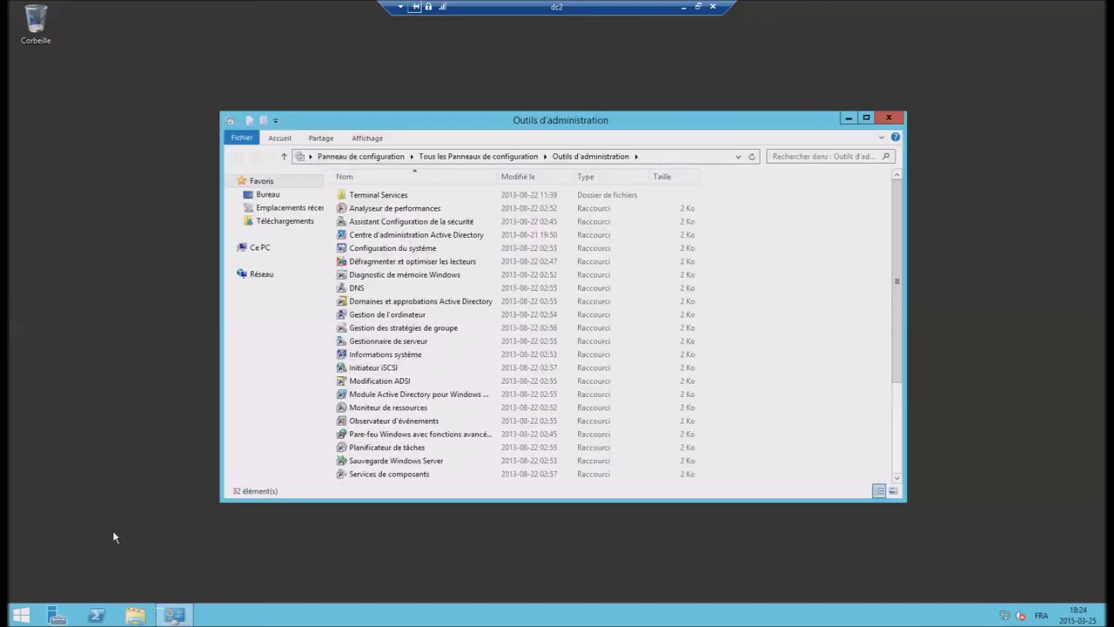
{"action": "left_click", "coordinate": [402, 396]}
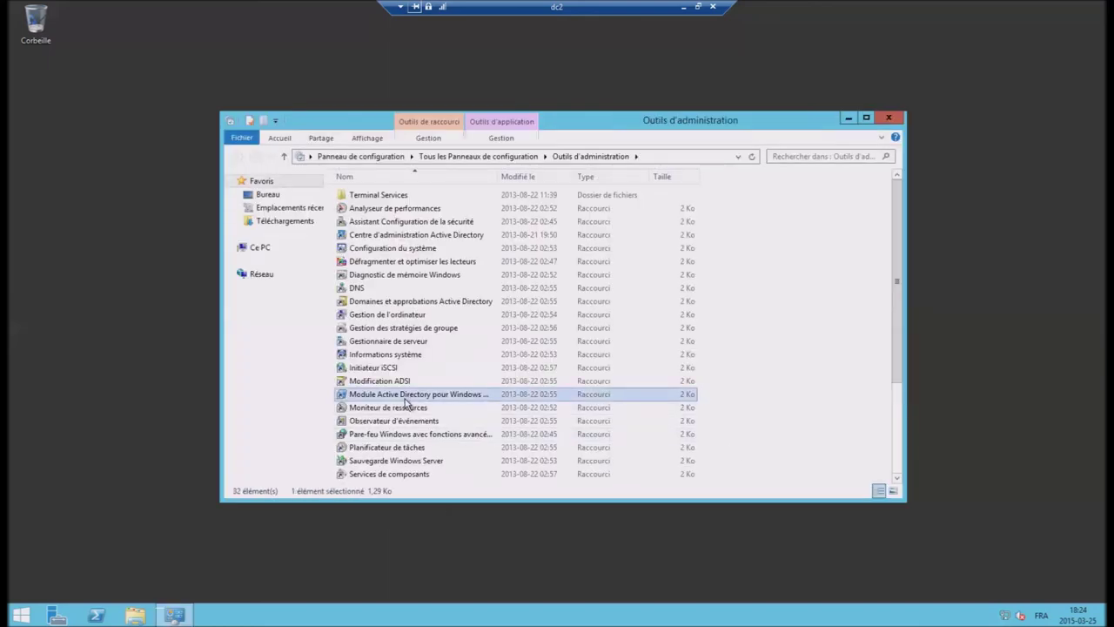
{"action": "scroll", "coordinate": [406, 402], "scroll_direction": "down", "scroll_amount": 4}
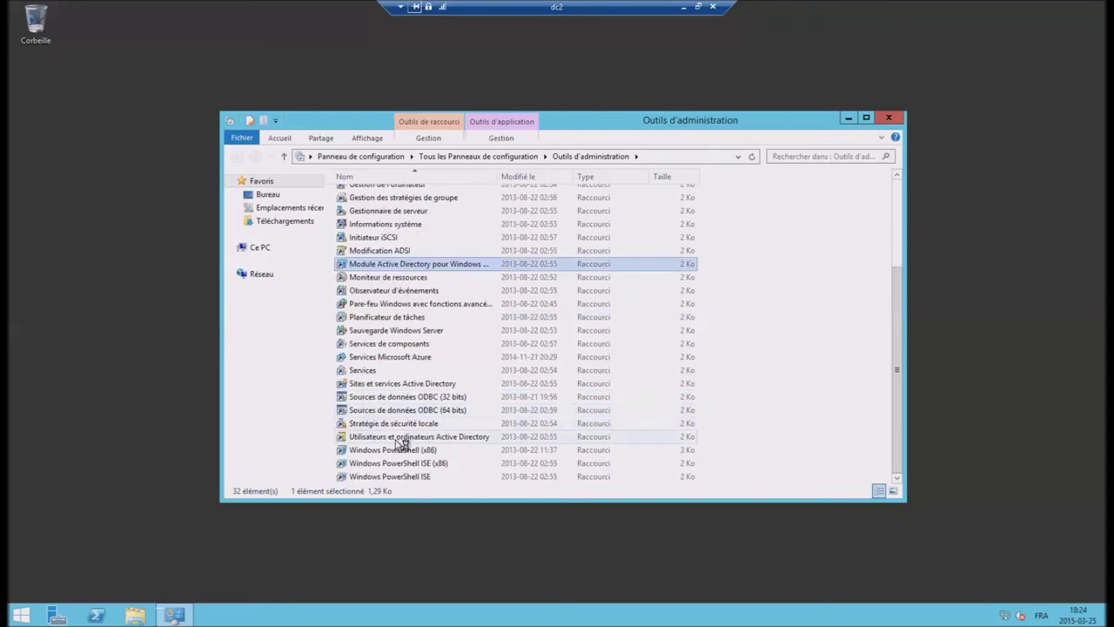
{"action": "left_click", "coordinate": [400, 440]}
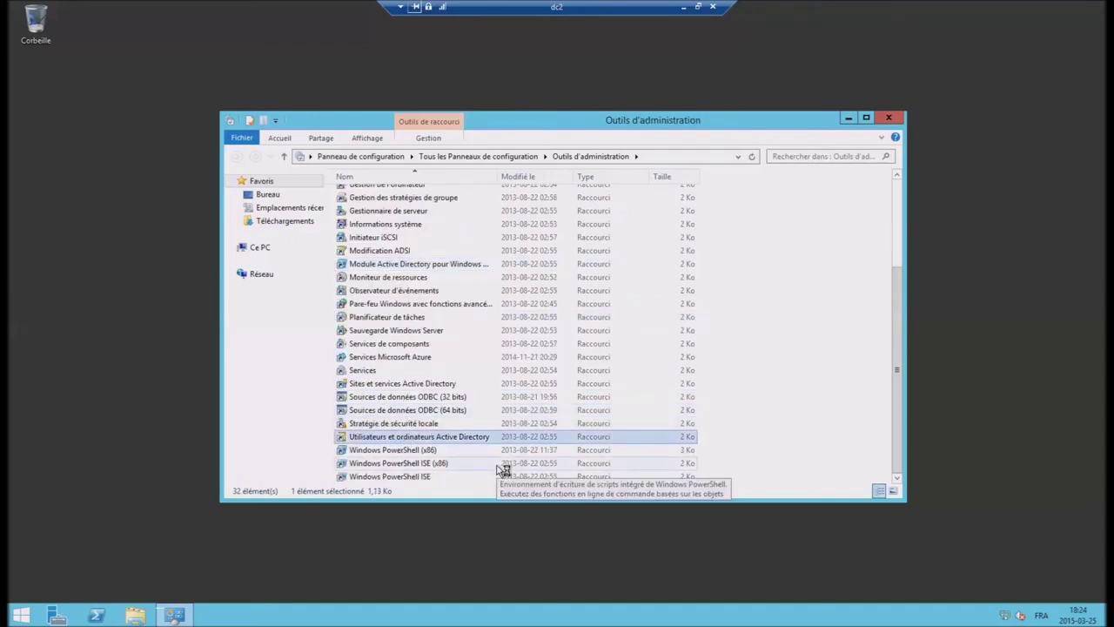
{"action": "key", "text": "Return"}
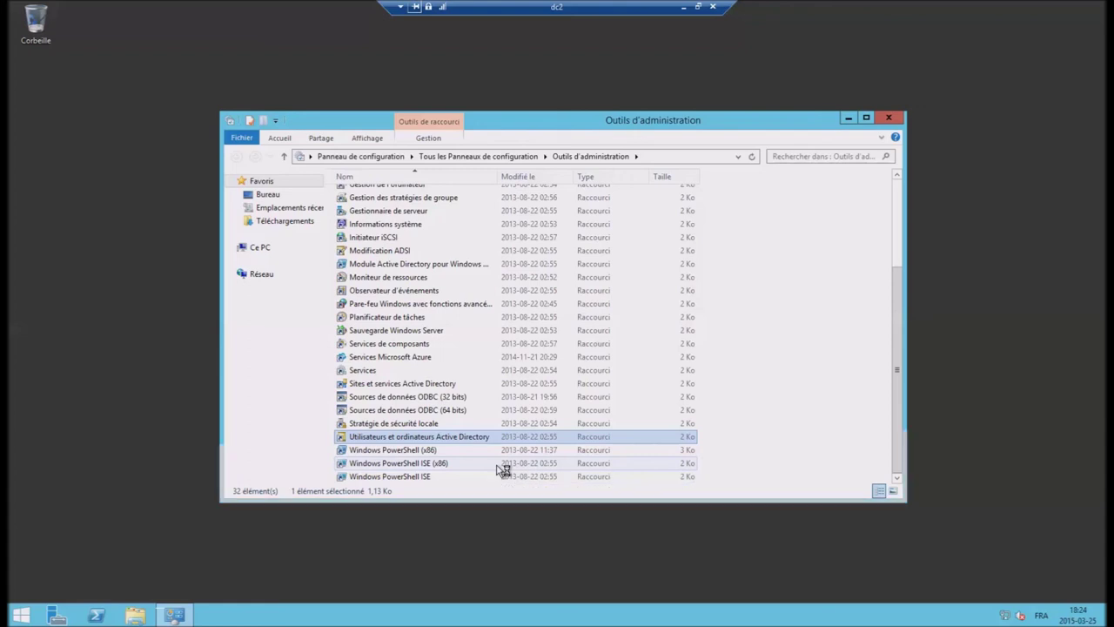
{"action": "left_click", "coordinate": [109, 138]}
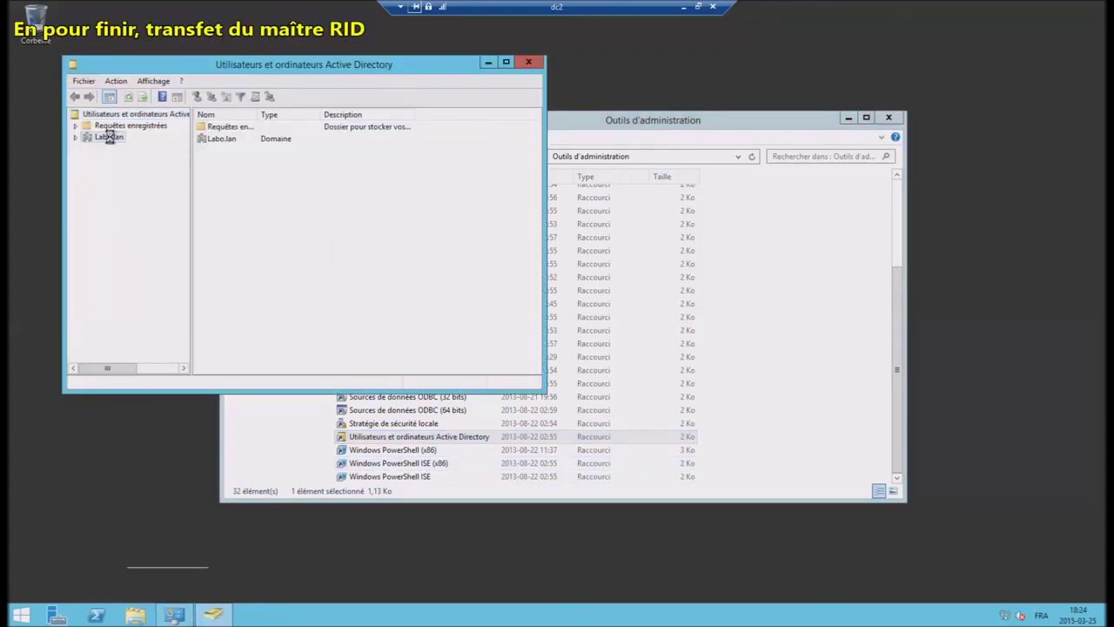
Step: Move the RID master from vdc2003FR.Labo.lan to DC2.Labo.lan through Operations Masters
{"action": "right_click", "coordinate": [108, 137]}
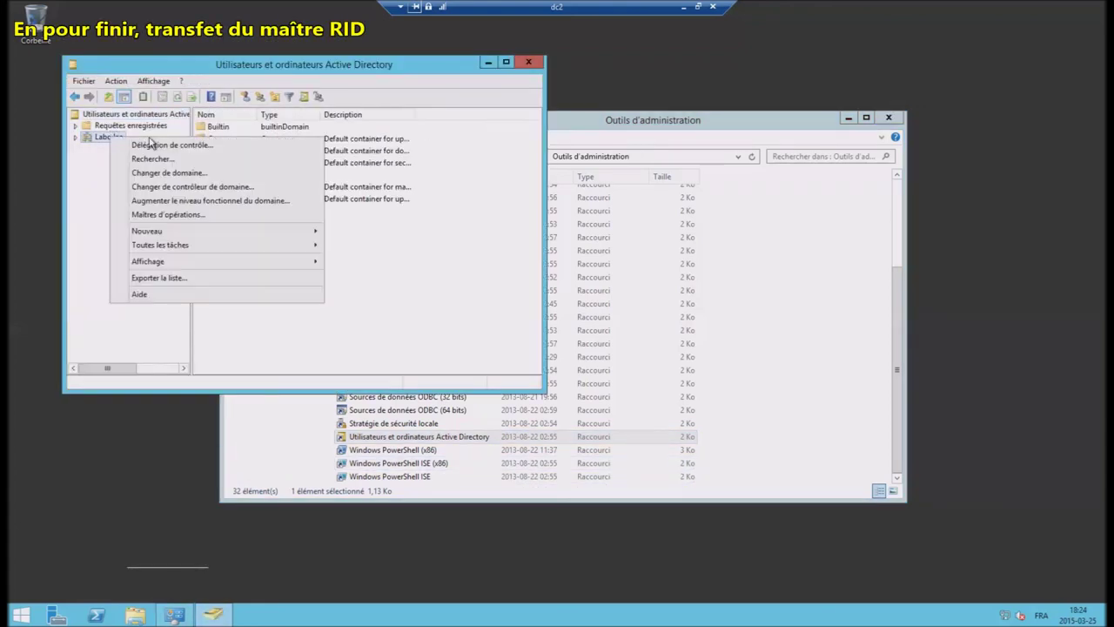
{"action": "left_click", "coordinate": [168, 215]}
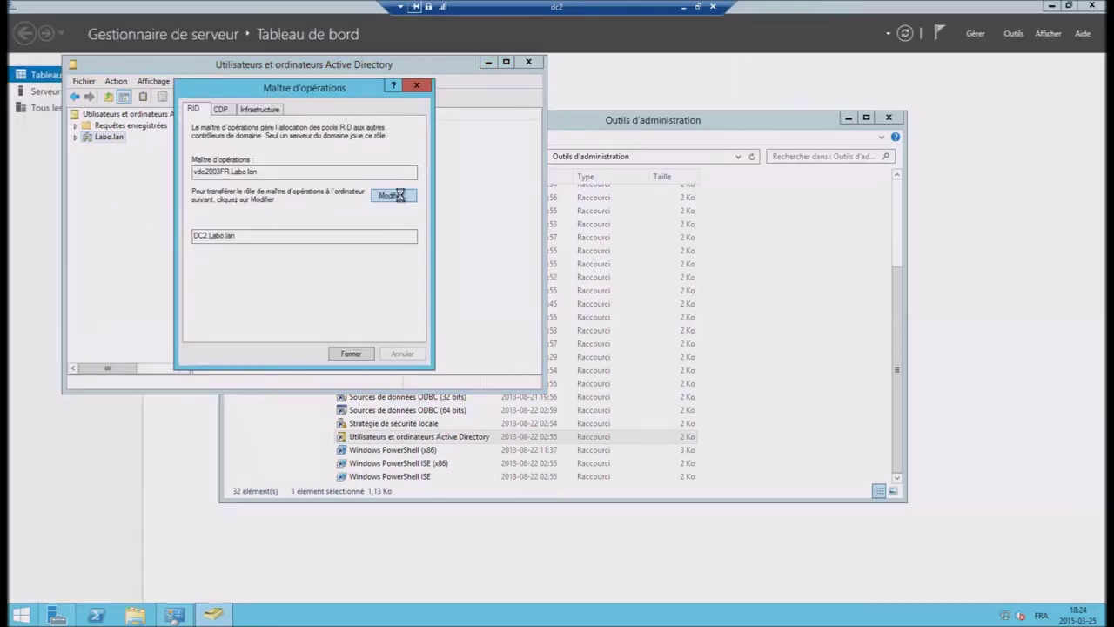
{"action": "left_click", "coordinate": [405, 196]}
{"action": "left_click", "coordinate": [612, 355]}
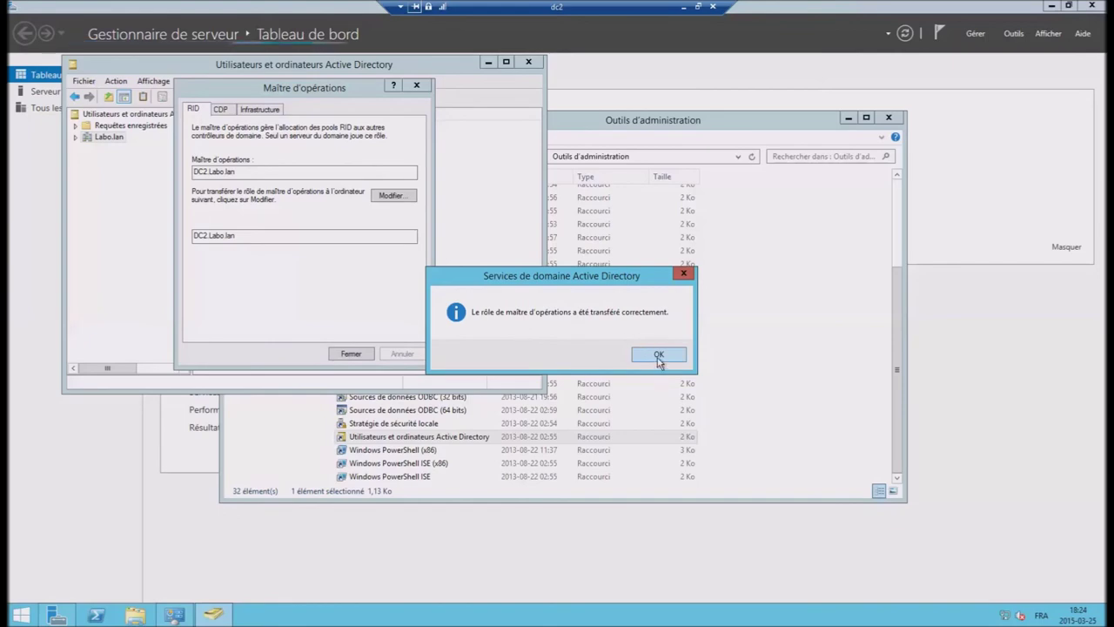
{"action": "left_click", "coordinate": [659, 357]}
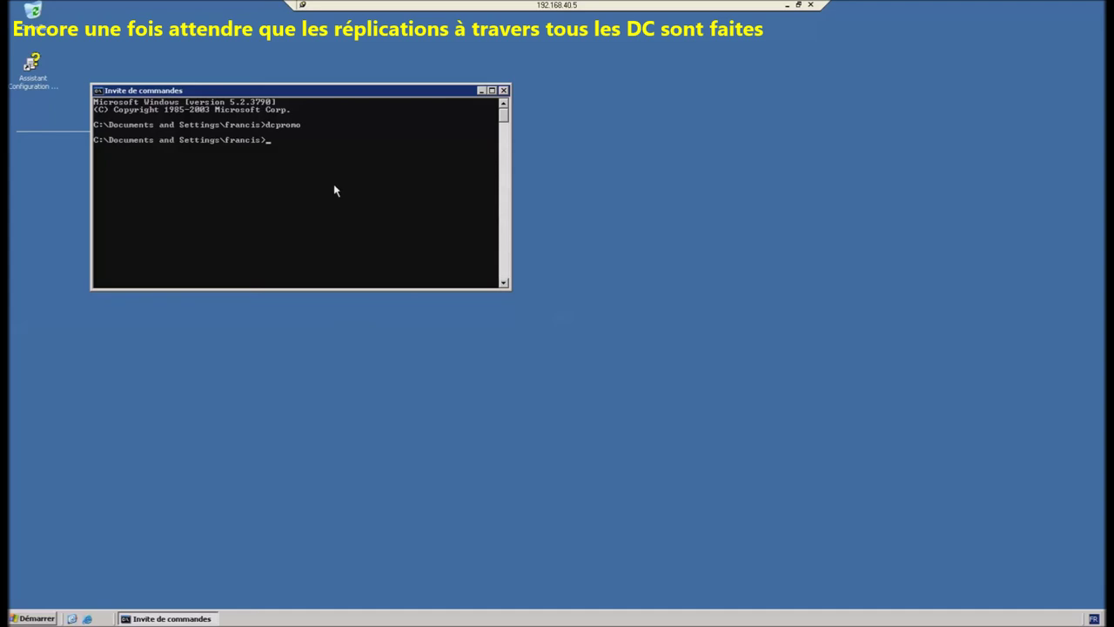
Step: Rerun dcpromo, acknowledge the global catalog notice and leave 'last domain controller' unchecked
{"action": "key", "text": "Up"}
{"action": "key", "text": "Return"}
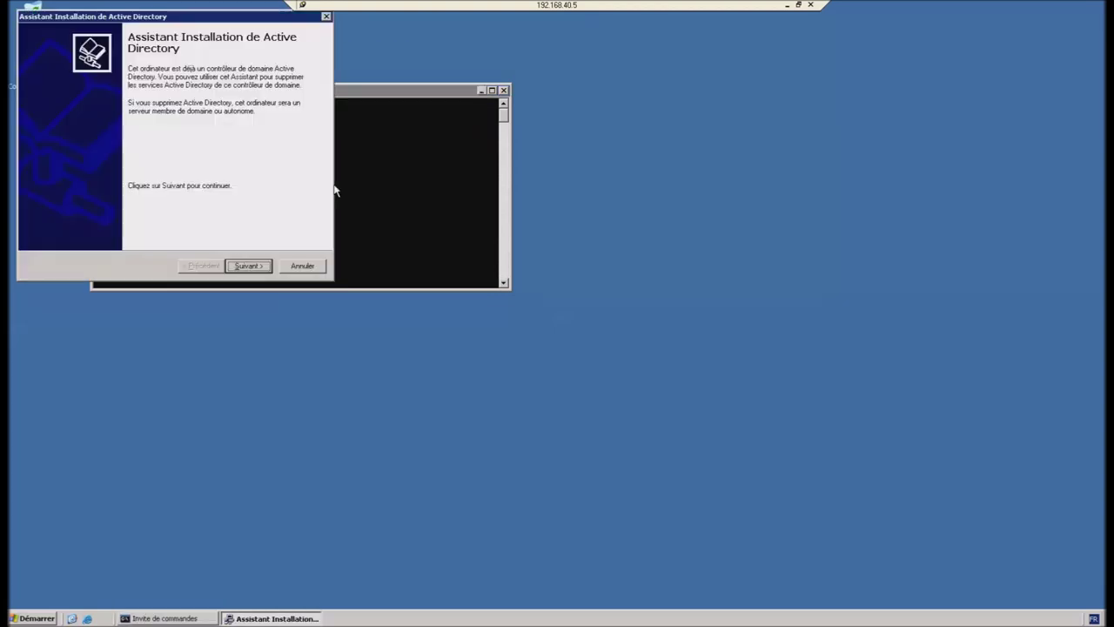
{"action": "left_click", "coordinate": [248, 265]}
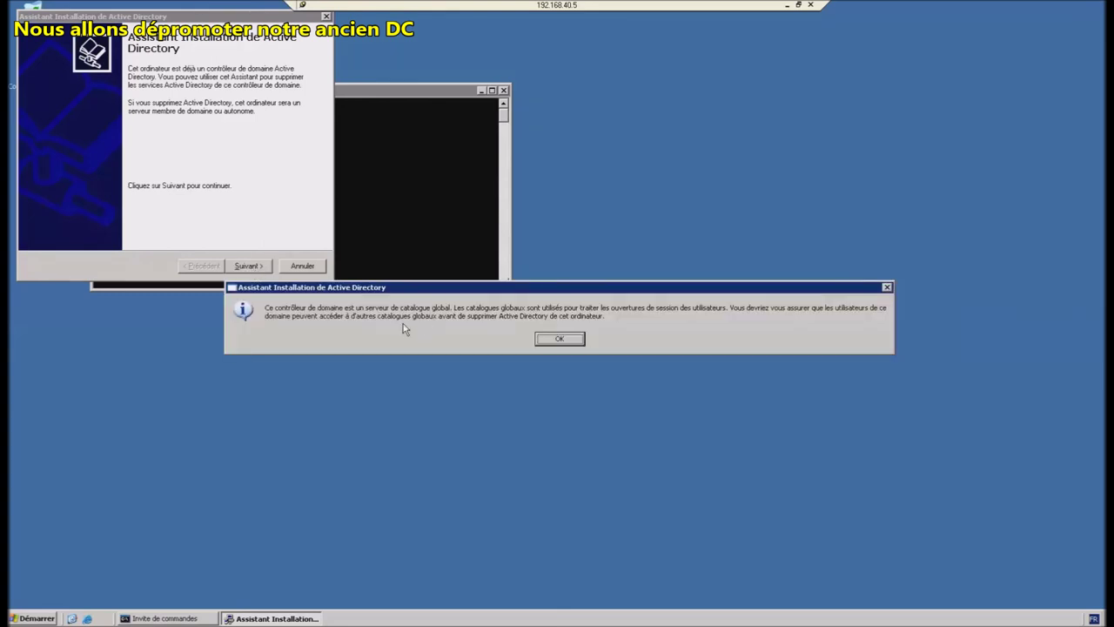
{"action": "left_click", "coordinate": [559, 342]}
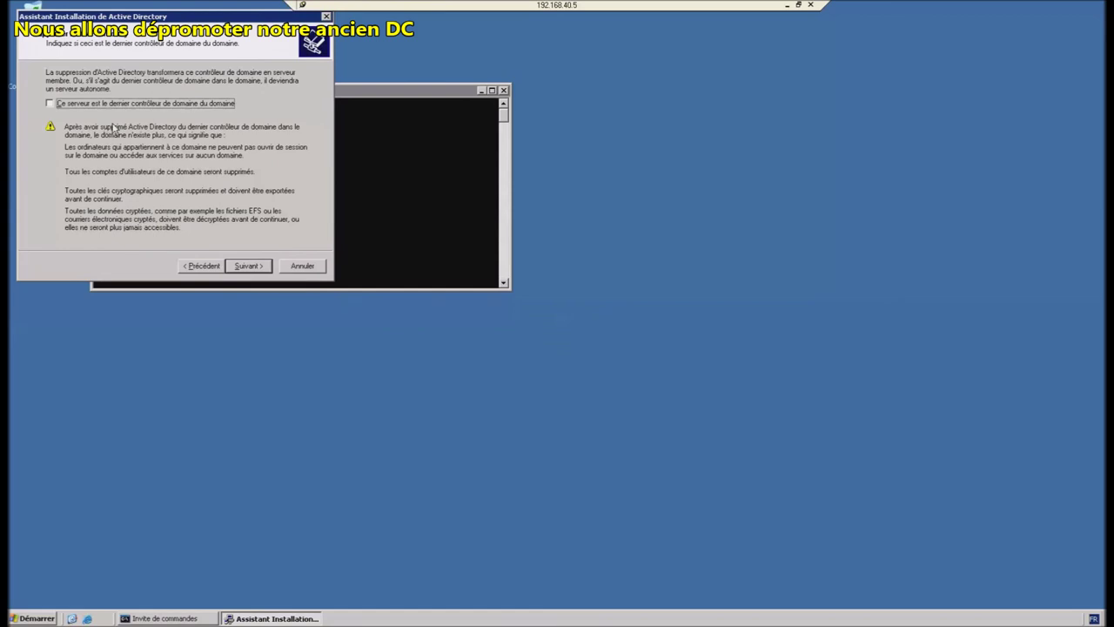
{"action": "left_click", "coordinate": [265, 268]}
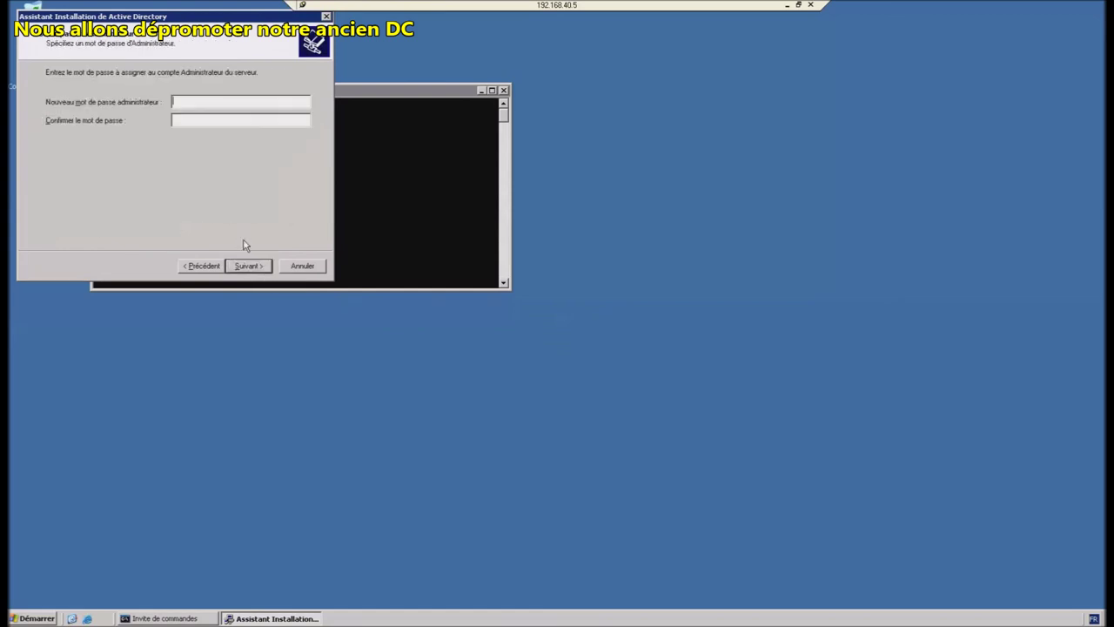
Step: Enter and confirm the new administrator password, then remove Active Directory and finish the wizard
{"action": "type", "text": "••••••••••"}
{"action": "key", "text": "Tab"}
{"action": "type", "text": "•••••••••••"}
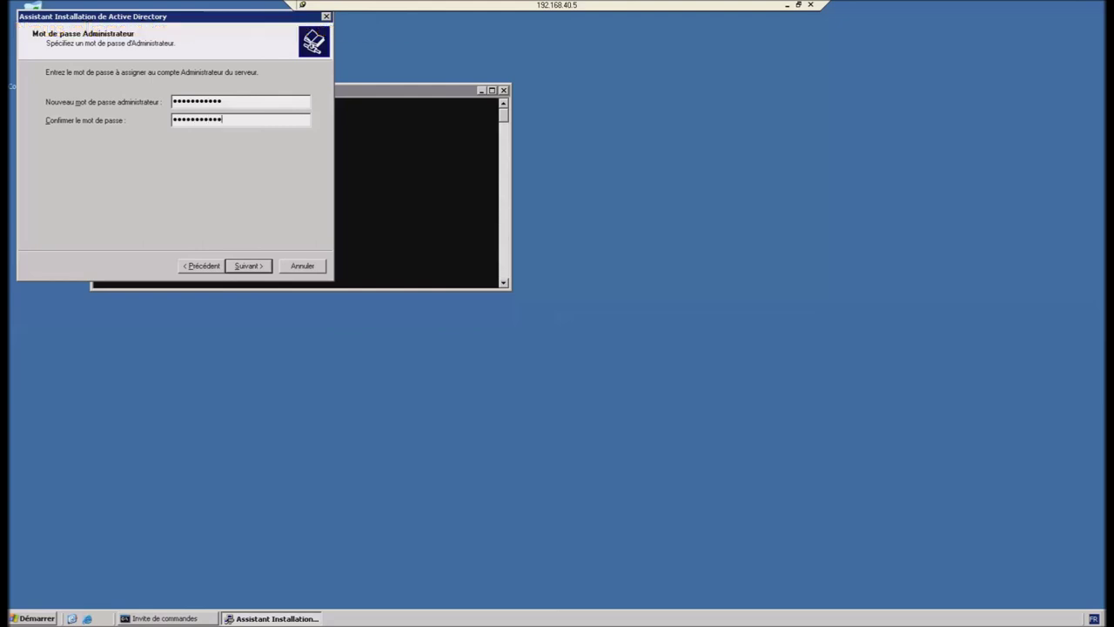
{"action": "key", "text": "Return"}
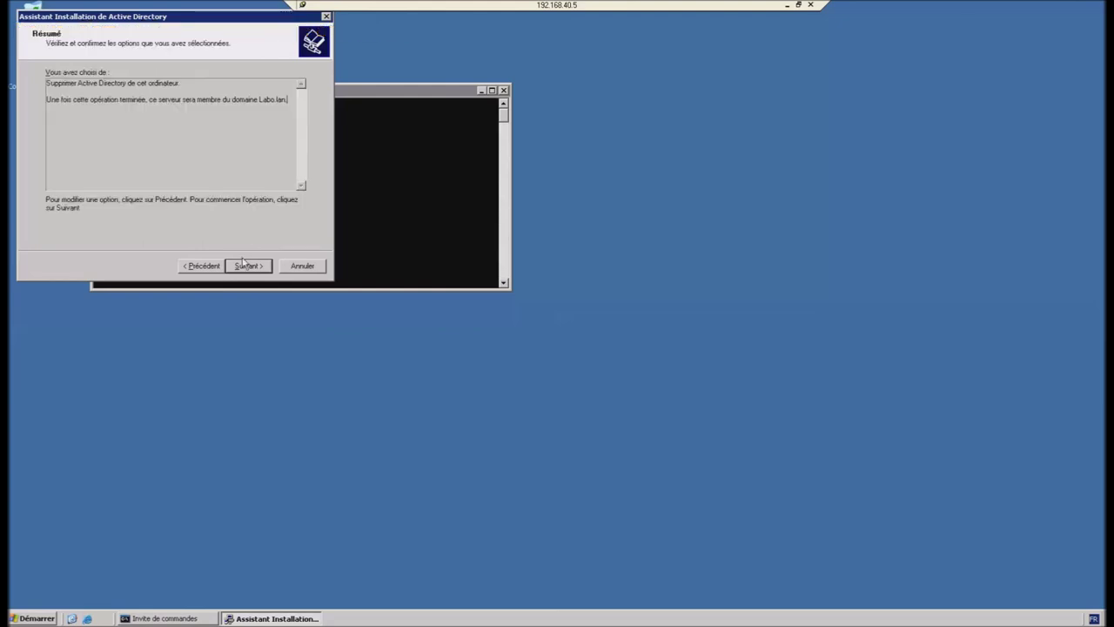
{"action": "left_click", "coordinate": [247, 267]}
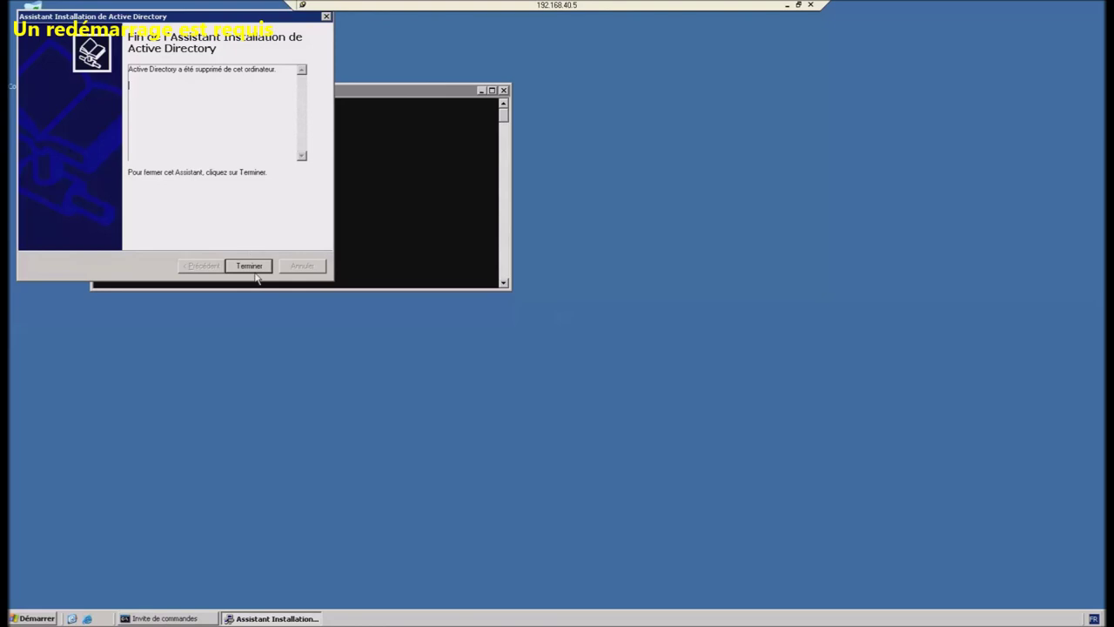
{"action": "left_click", "coordinate": [254, 267]}
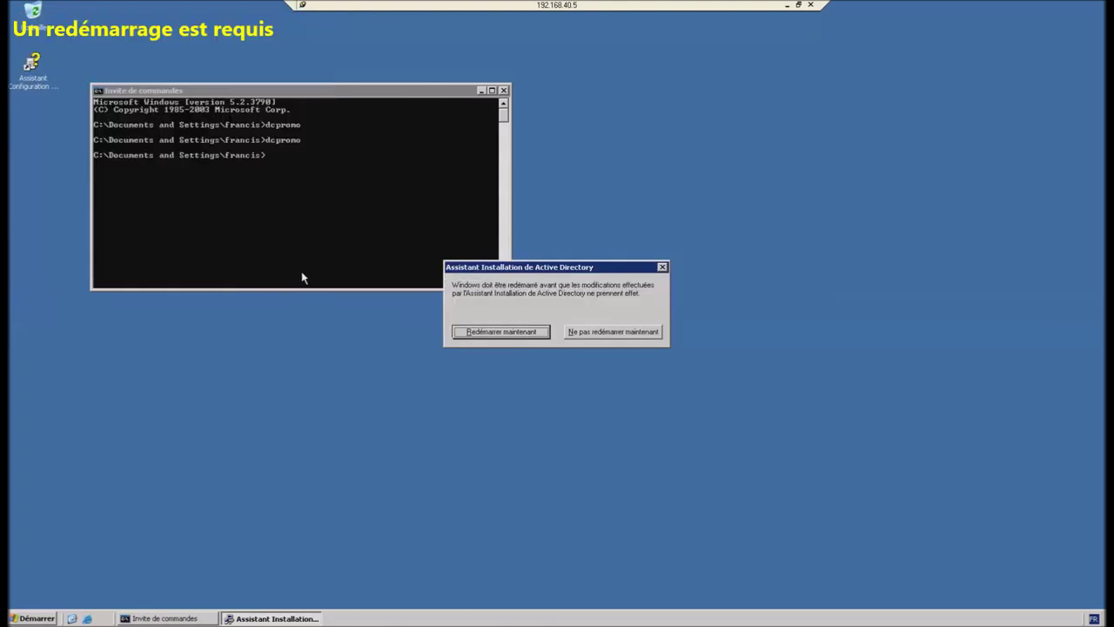
Step: Restart the demoted server immediately with 'Redémarrer maintenant'
{"action": "left_click", "coordinate": [522, 333]}
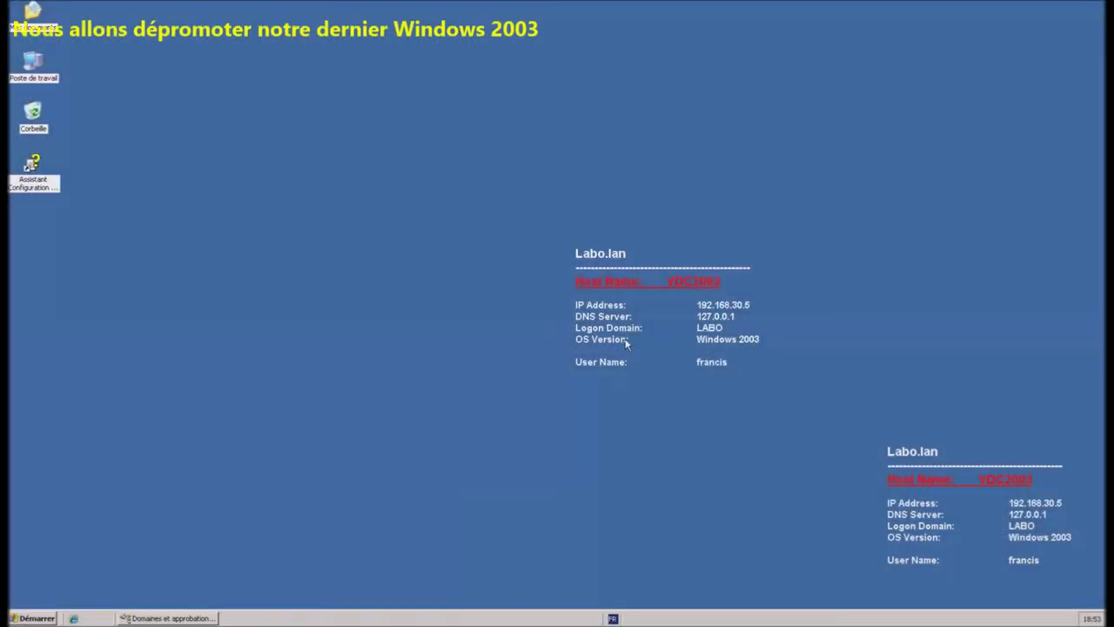
Step: Run dcpromo from a Command Prompt opened through the Start menu on VDC2003
{"action": "left_click", "coordinate": [35, 618]}
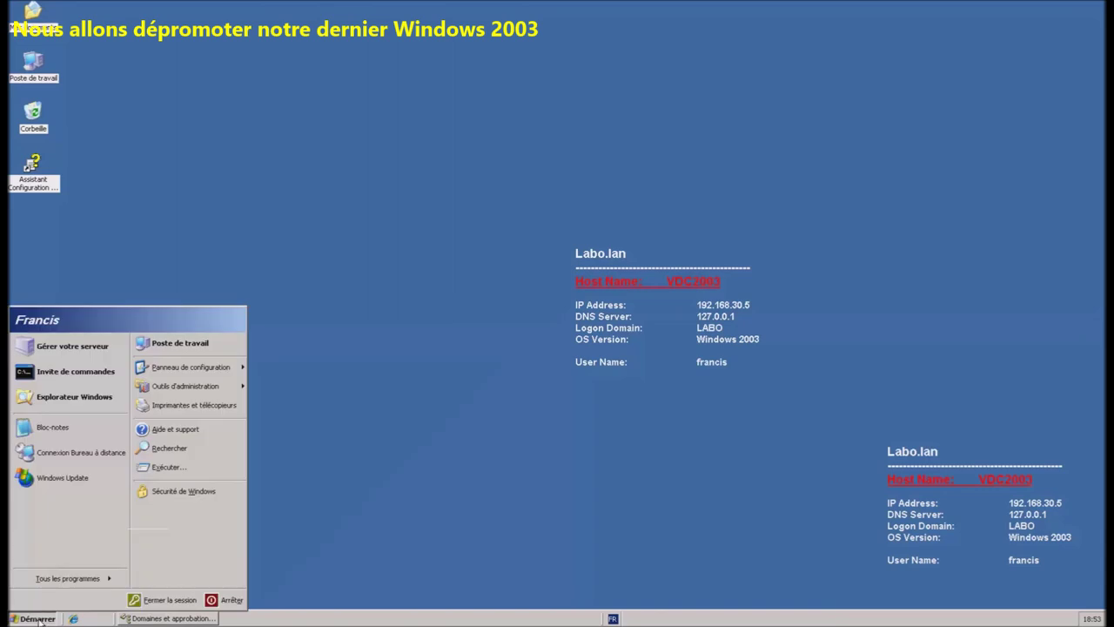
{"action": "left_click", "coordinate": [94, 373]}
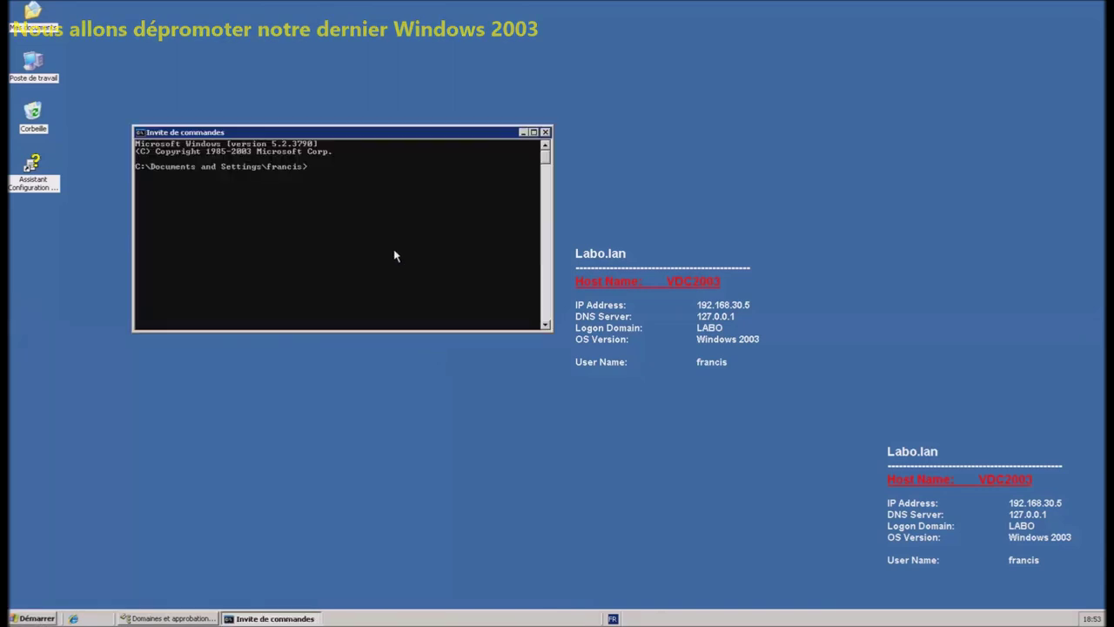
{"action": "type", "text": "d"}
{"action": "type", "text": "cp"}
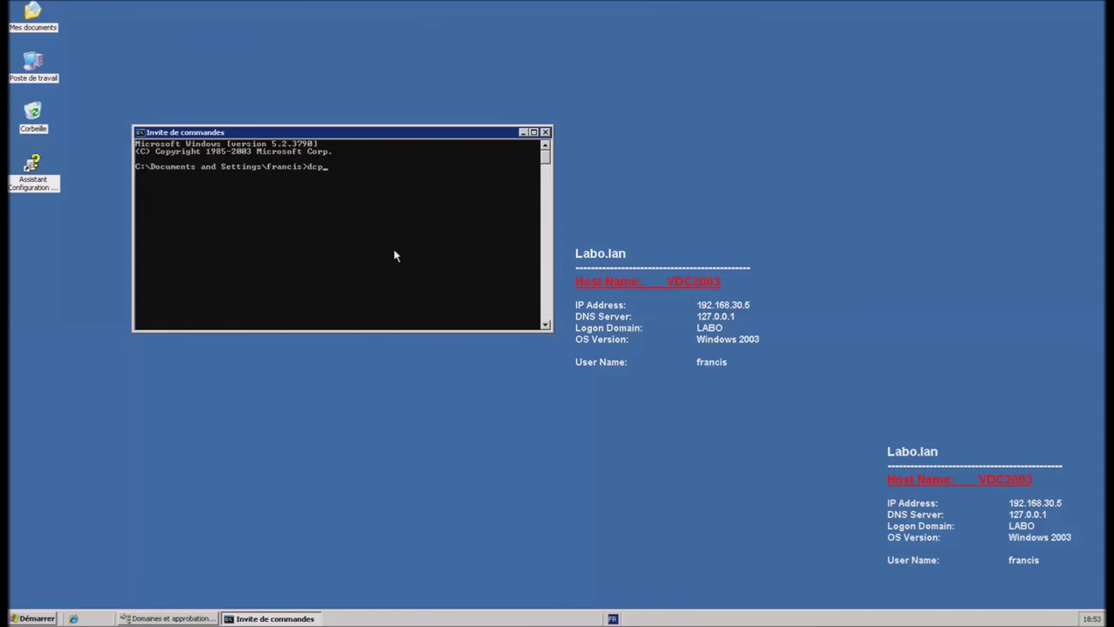
{"action": "type", "text": "romo"}
{"action": "key", "text": "Return"}
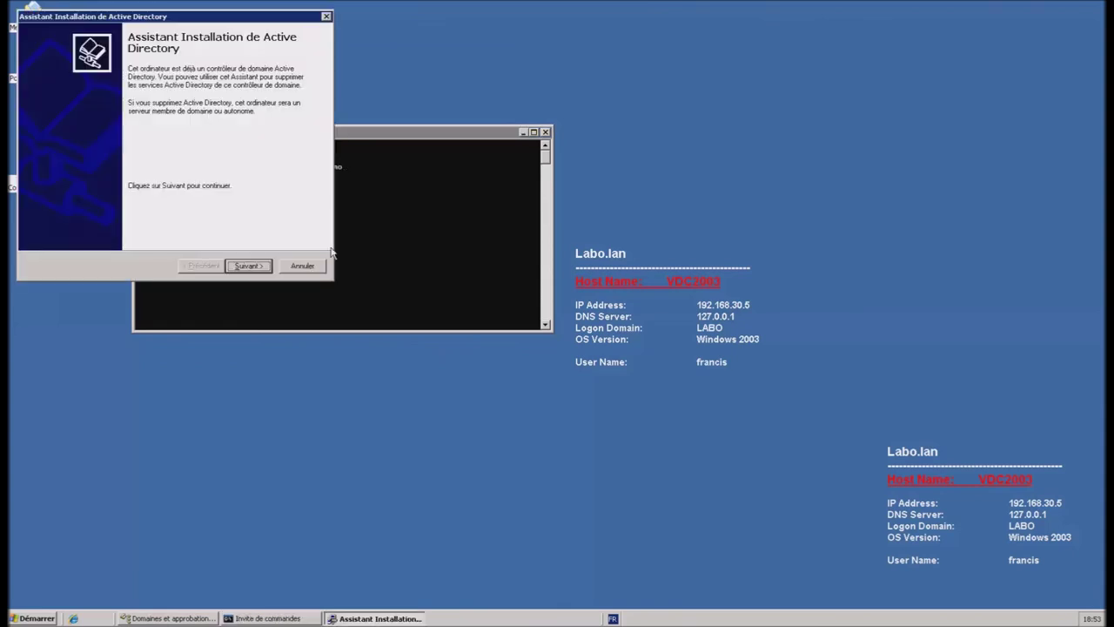
Step: Demote VDC2003 as a non-last controller with a new administrator password, then close the finished wizard
{"action": "left_click", "coordinate": [246, 267]}
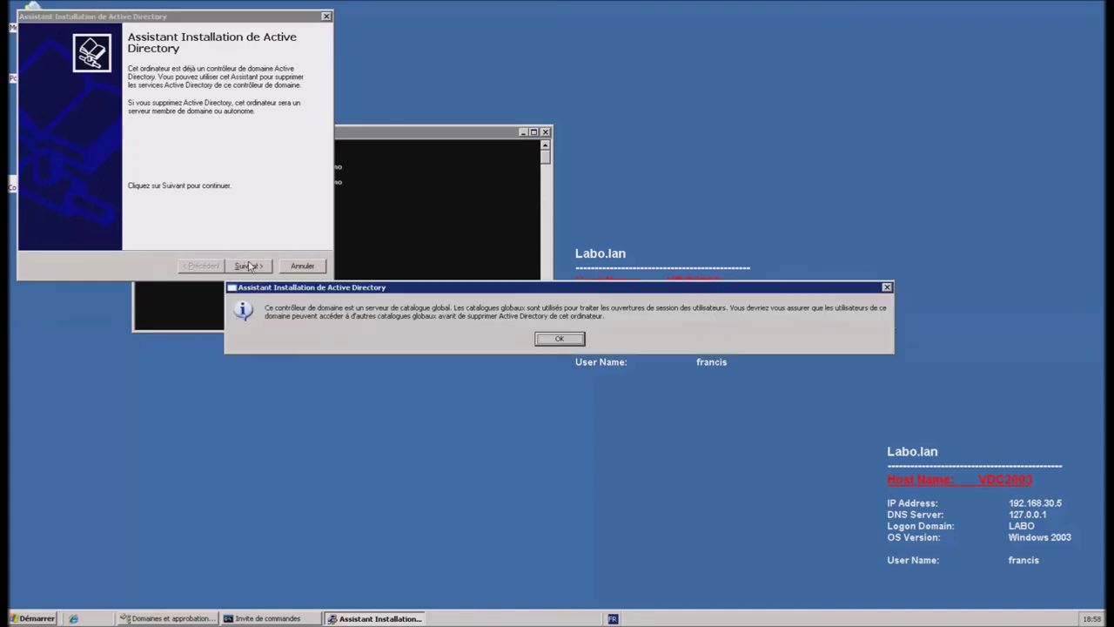
{"action": "left_click", "coordinate": [560, 340]}
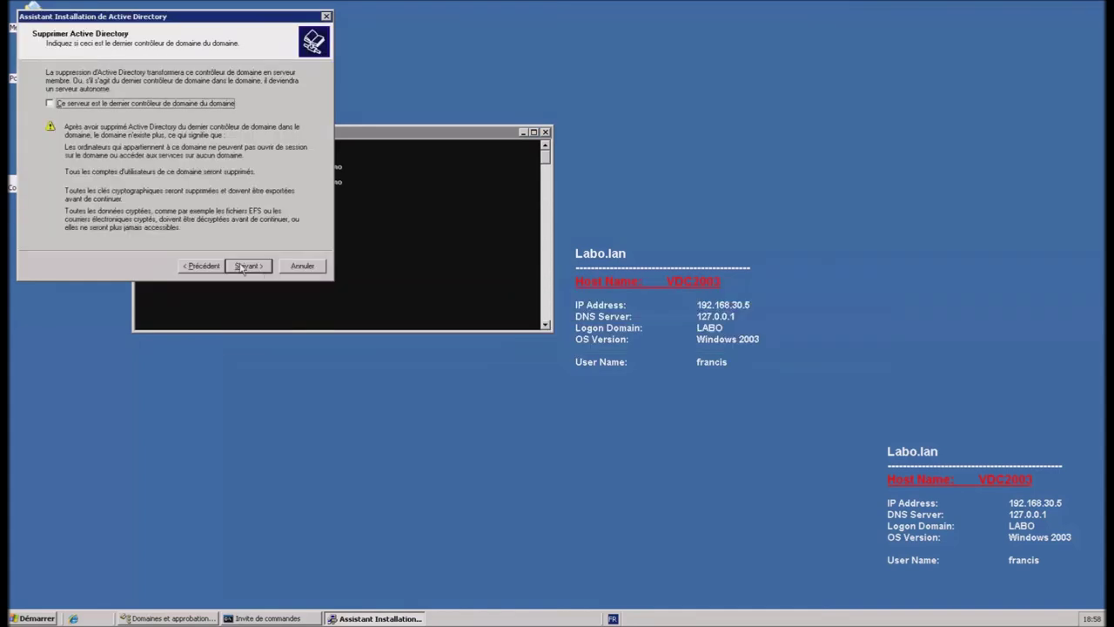
{"action": "left_click", "coordinate": [253, 266]}
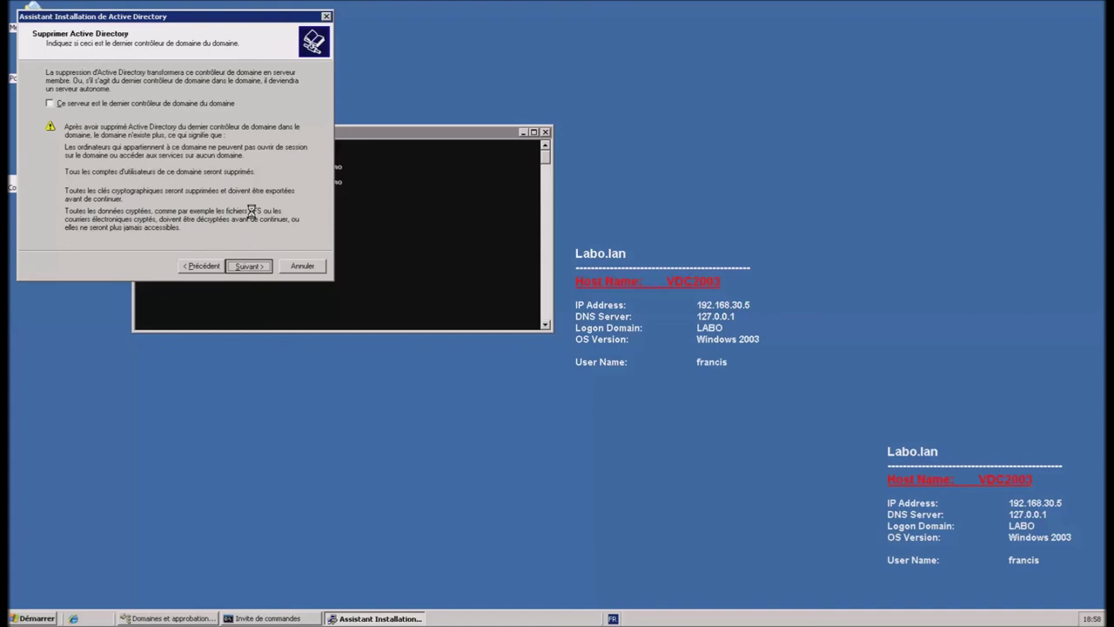
{"action": "type", "text": "***********"}
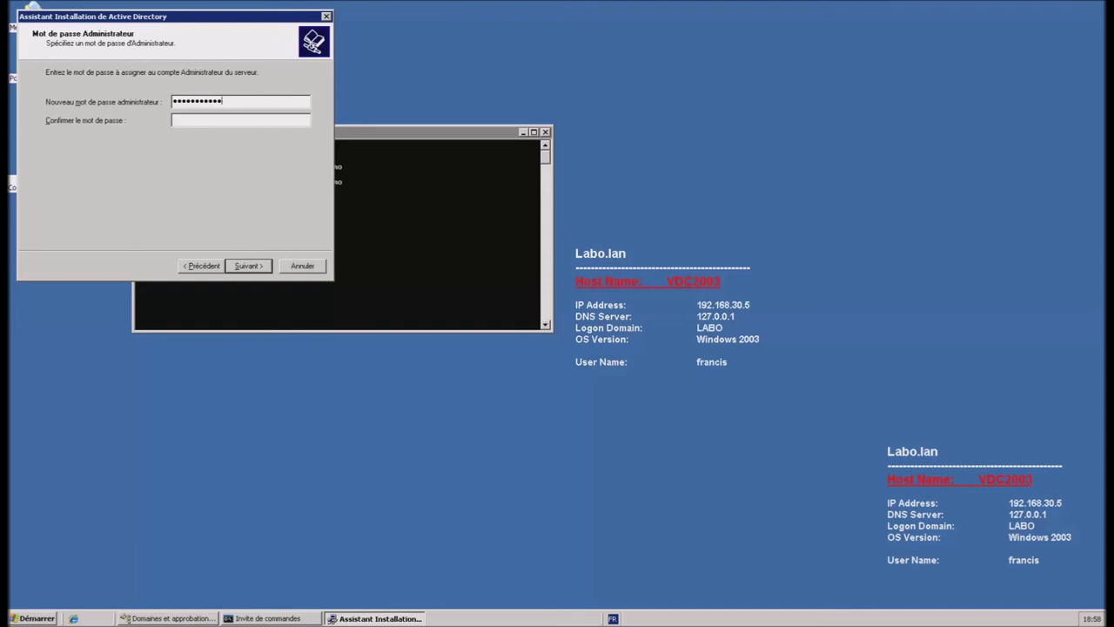
{"action": "type", "text": "***********"}
{"action": "key", "text": "Return"}
{"action": "left_click", "coordinate": [263, 266]}
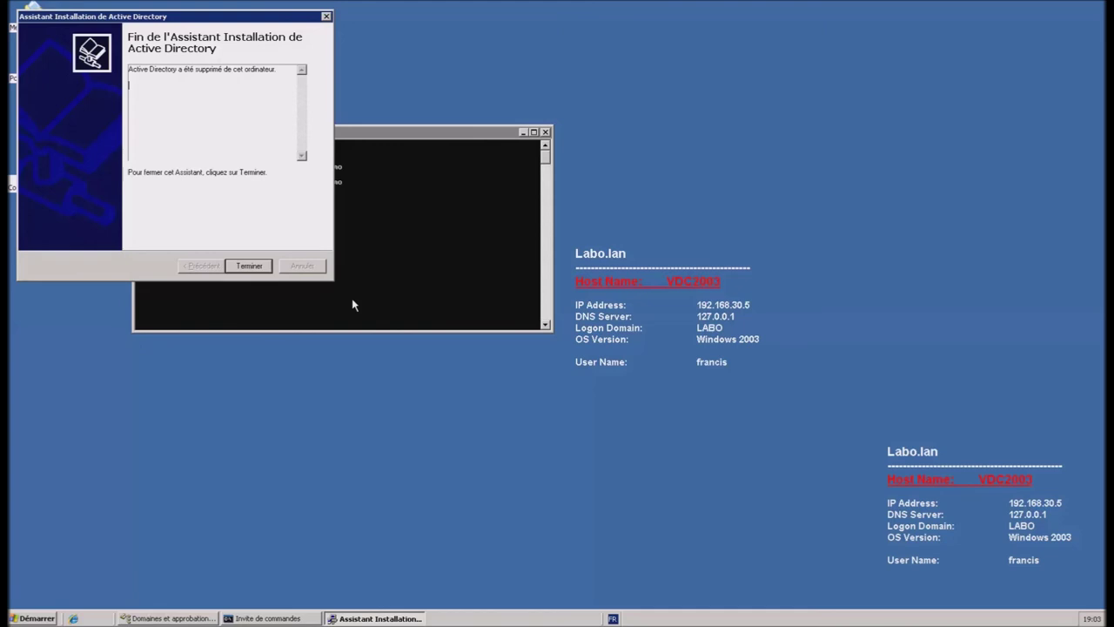
{"action": "left_click", "coordinate": [260, 266]}
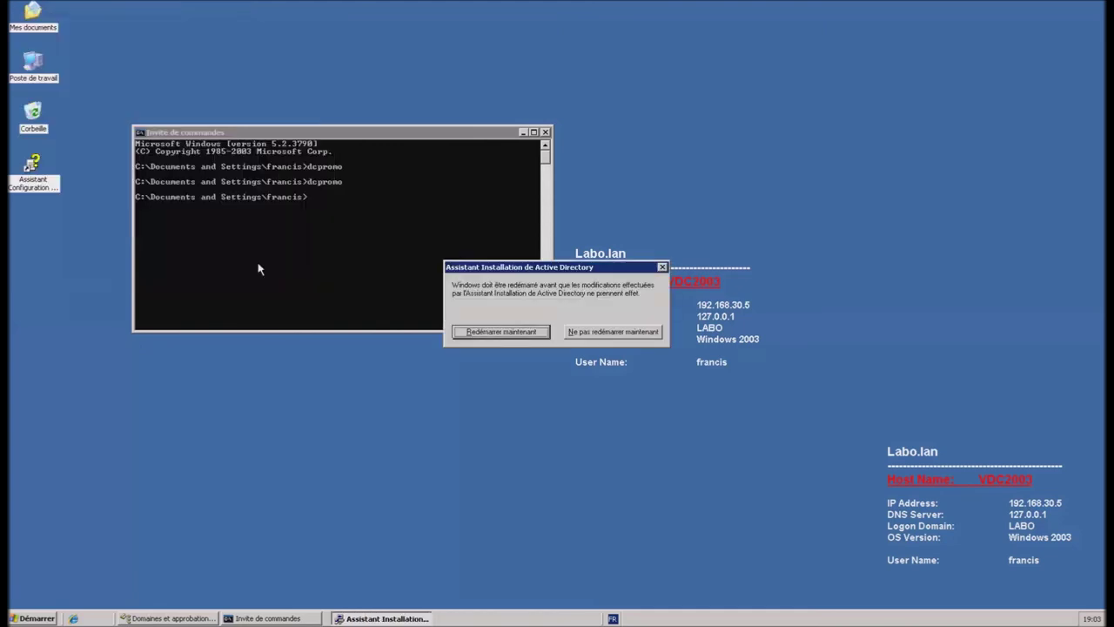
Step: Restart VDC2003 now, then open the Start menu on the Windows Server 2012 R2 DC1 desktop
{"action": "left_click", "coordinate": [533, 333]}
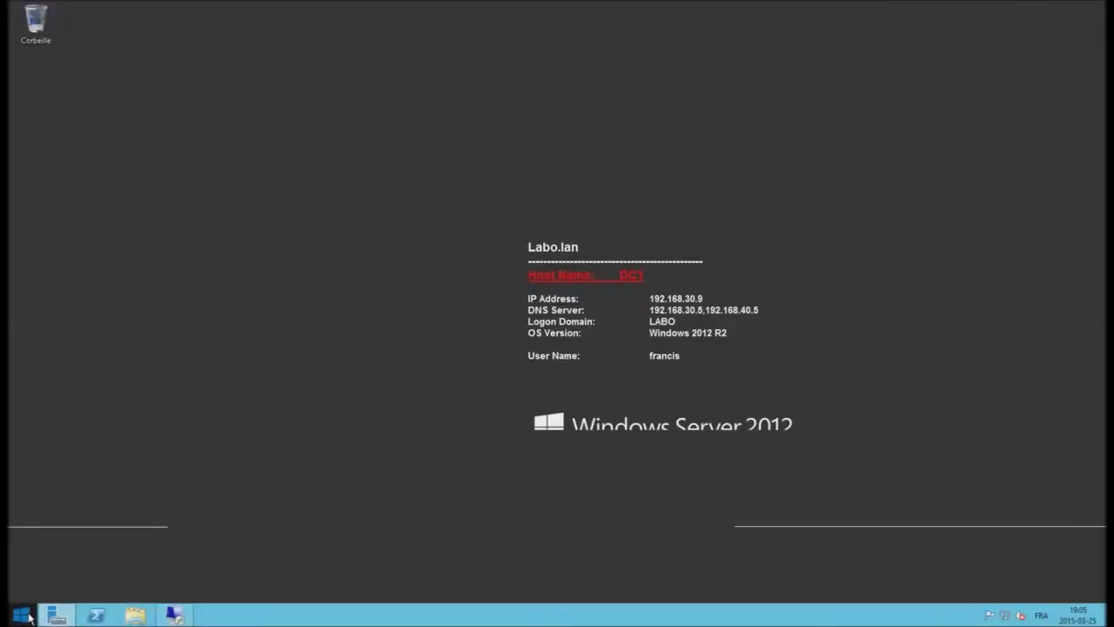
{"action": "right_click", "coordinate": [24, 616]}
{"action": "left_click", "coordinate": [23, 616]}
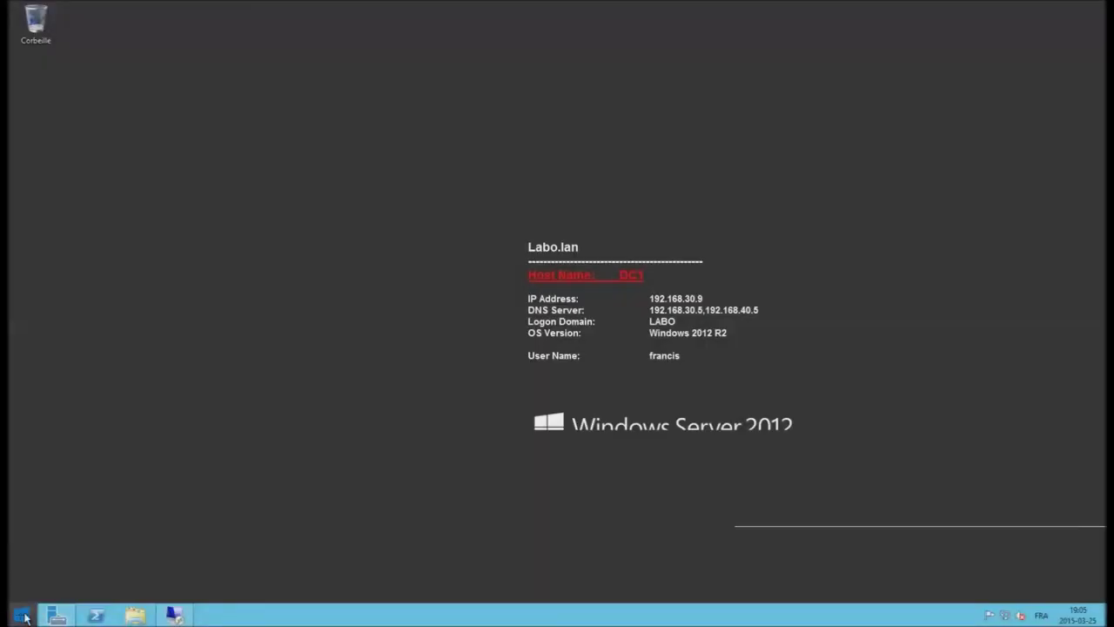
Step: Open Active Directory Domains and Trusts and start raising the forest functional level from the root node
{"action": "left_click", "coordinate": [119, 505]}
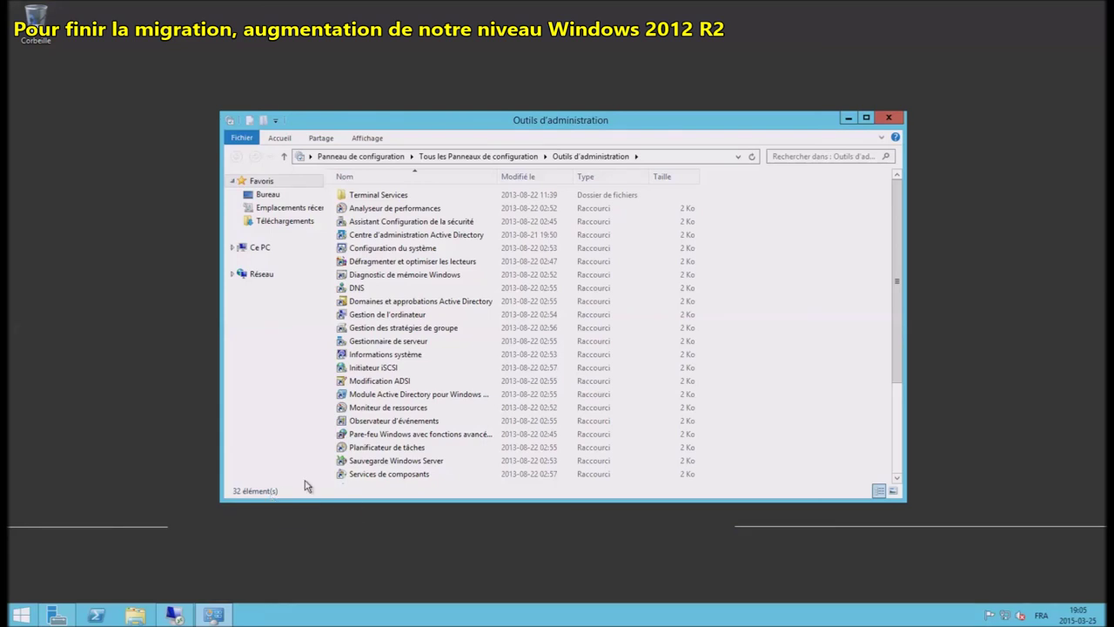
{"action": "left_click", "coordinate": [440, 303]}
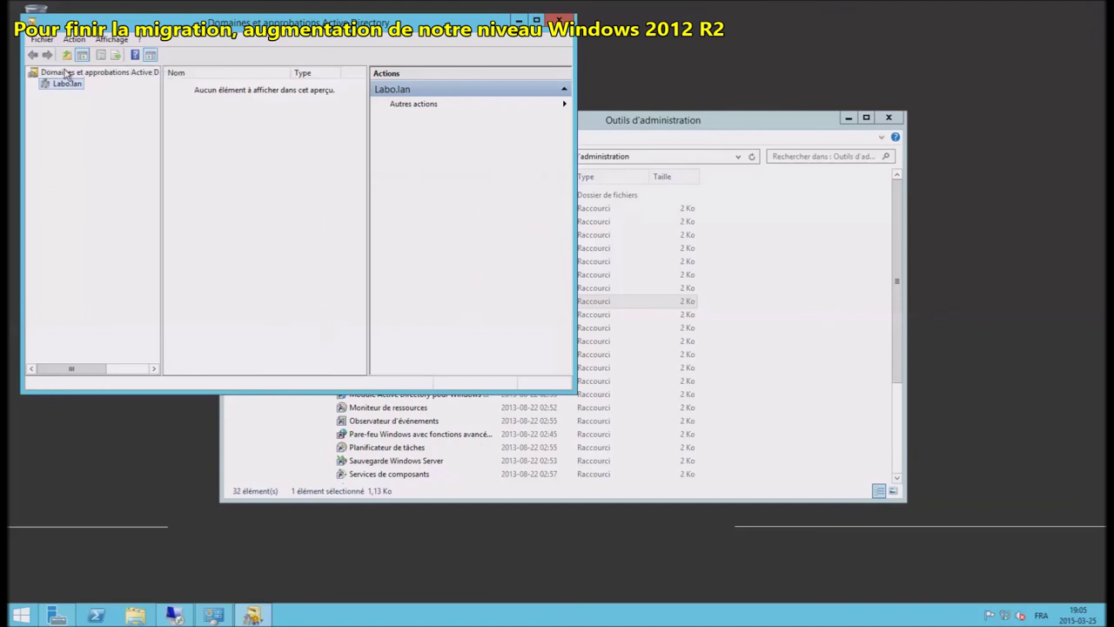
{"action": "left_click", "coordinate": [65, 73]}
{"action": "right_click", "coordinate": [65, 73]}
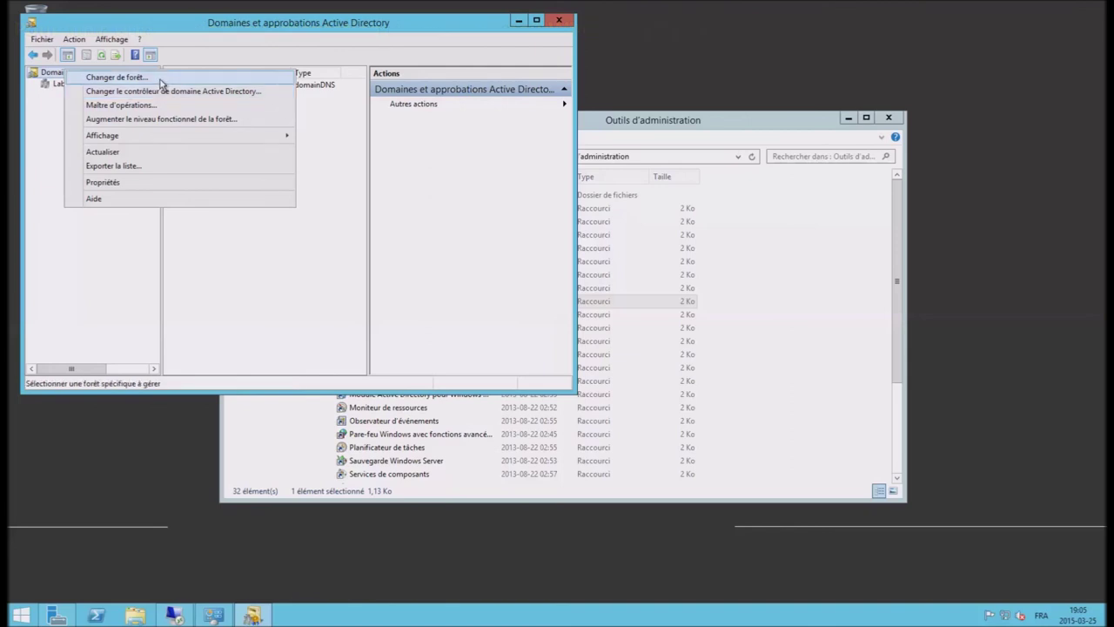
{"action": "left_click", "coordinate": [173, 121]}
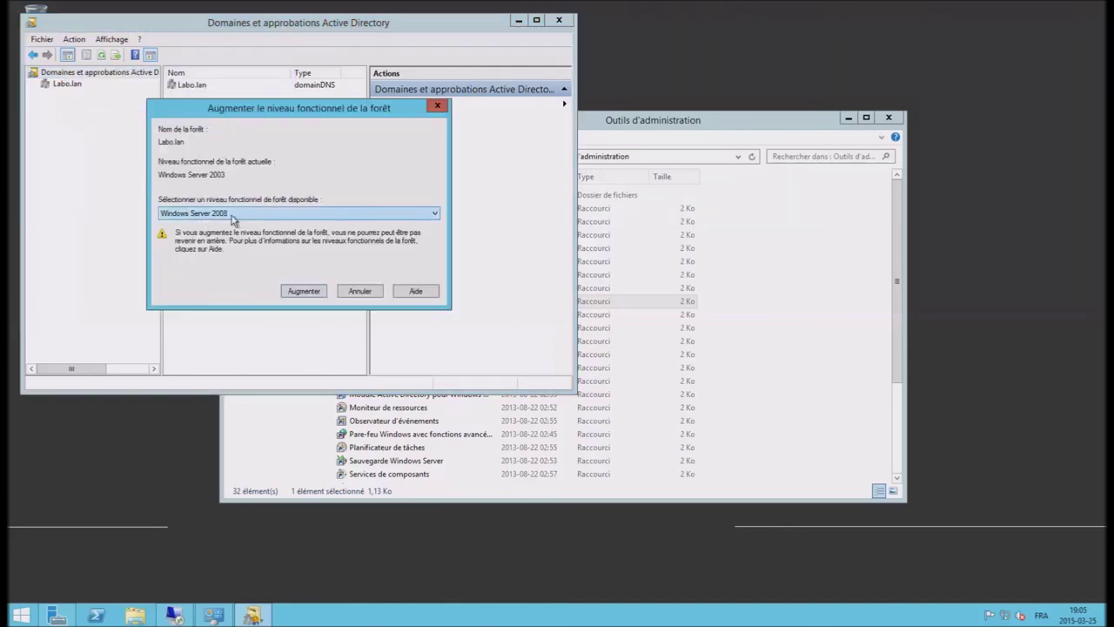
Step: Raise the Labo.lan forest functional level to Windows Server 2012 R2, confirm, and close the console
{"action": "left_click", "coordinate": [243, 215]}
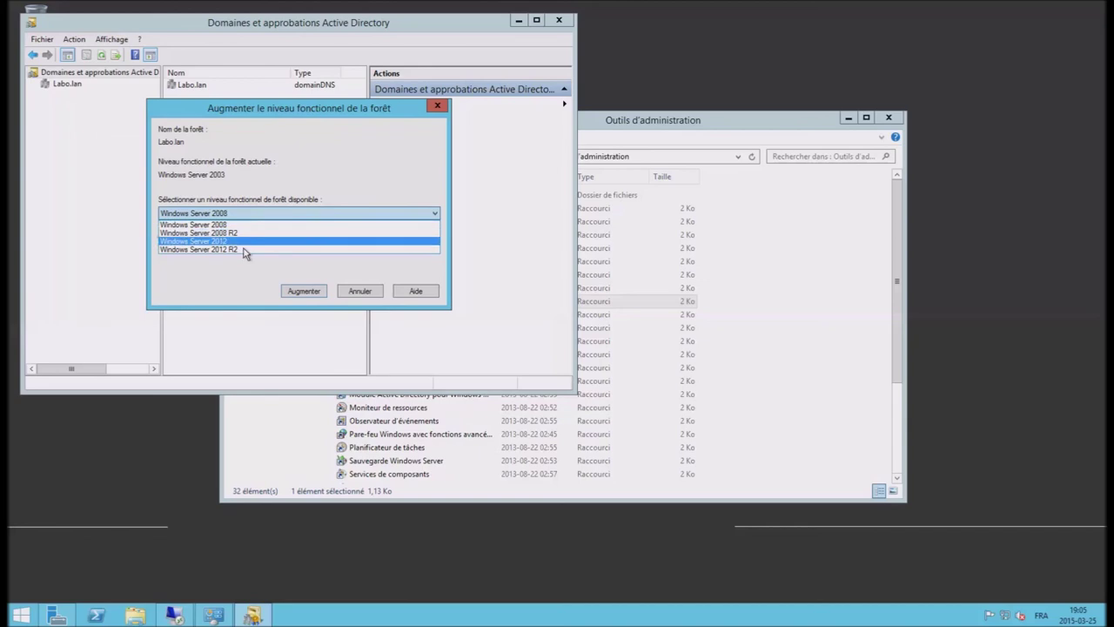
{"action": "left_click", "coordinate": [246, 250]}
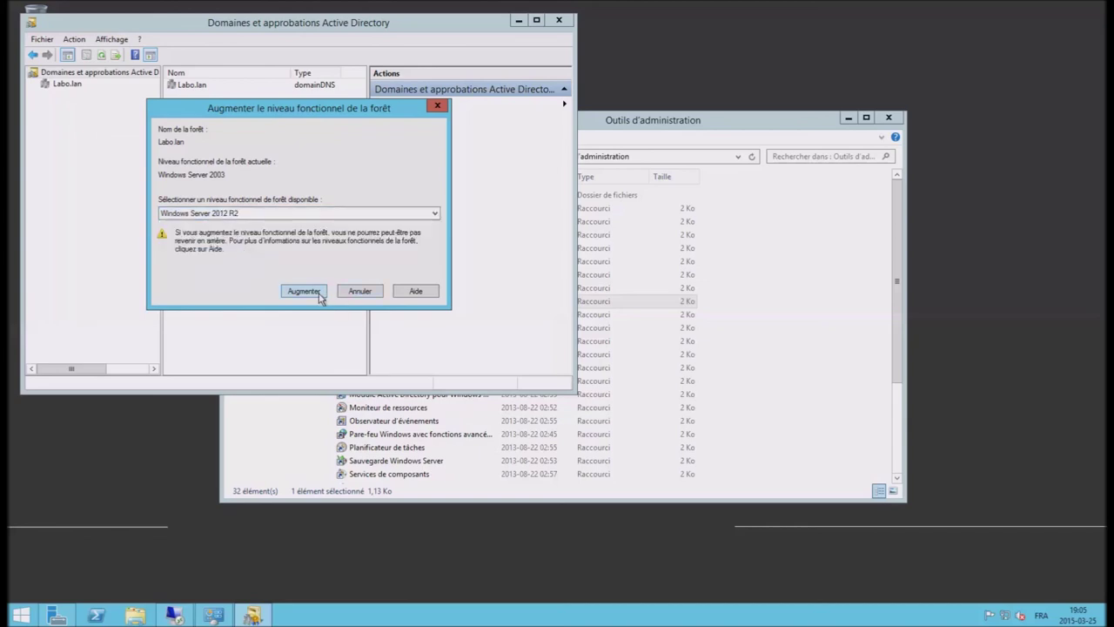
{"action": "left_click", "coordinate": [319, 294]}
{"action": "left_click", "coordinate": [364, 243]}
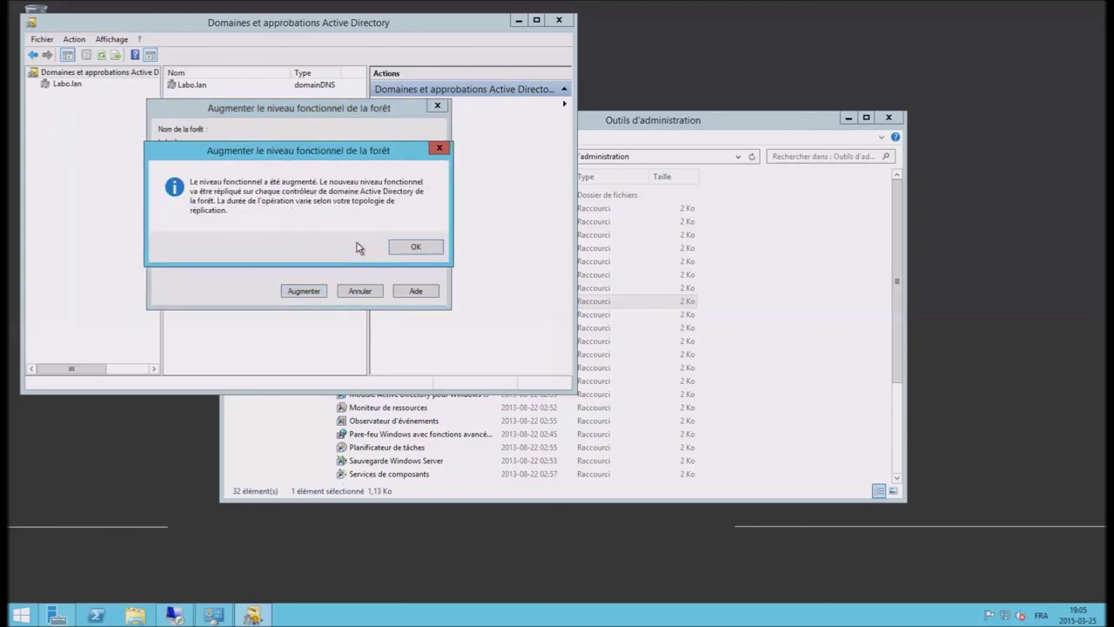
{"action": "left_click", "coordinate": [416, 247]}
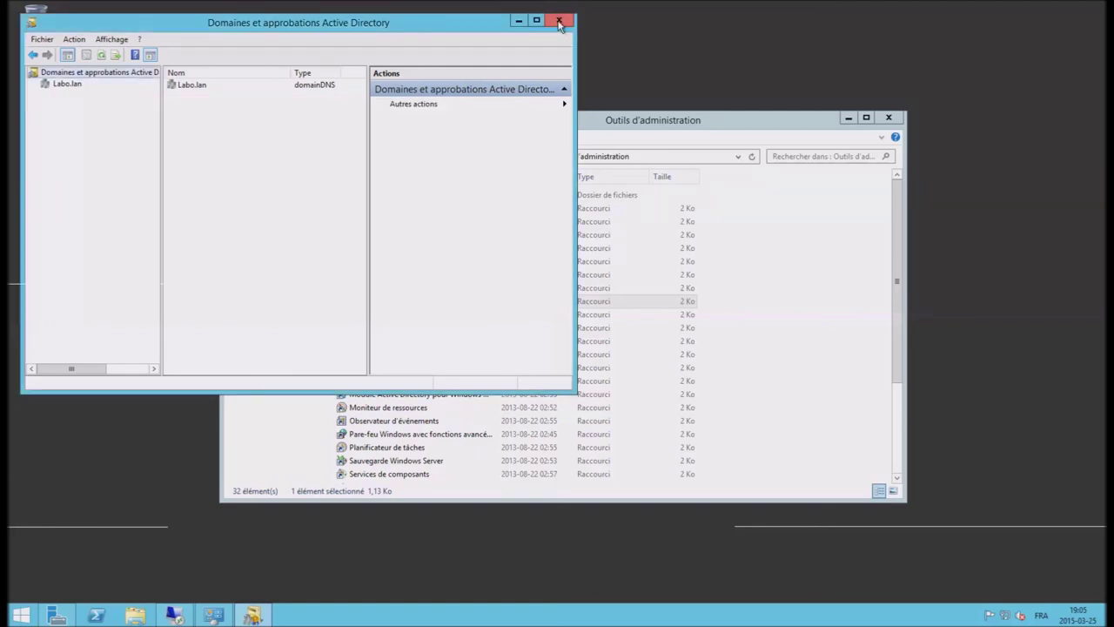
{"action": "left_click", "coordinate": [558, 20]}
{"action": "left_click", "coordinate": [429, 461]}
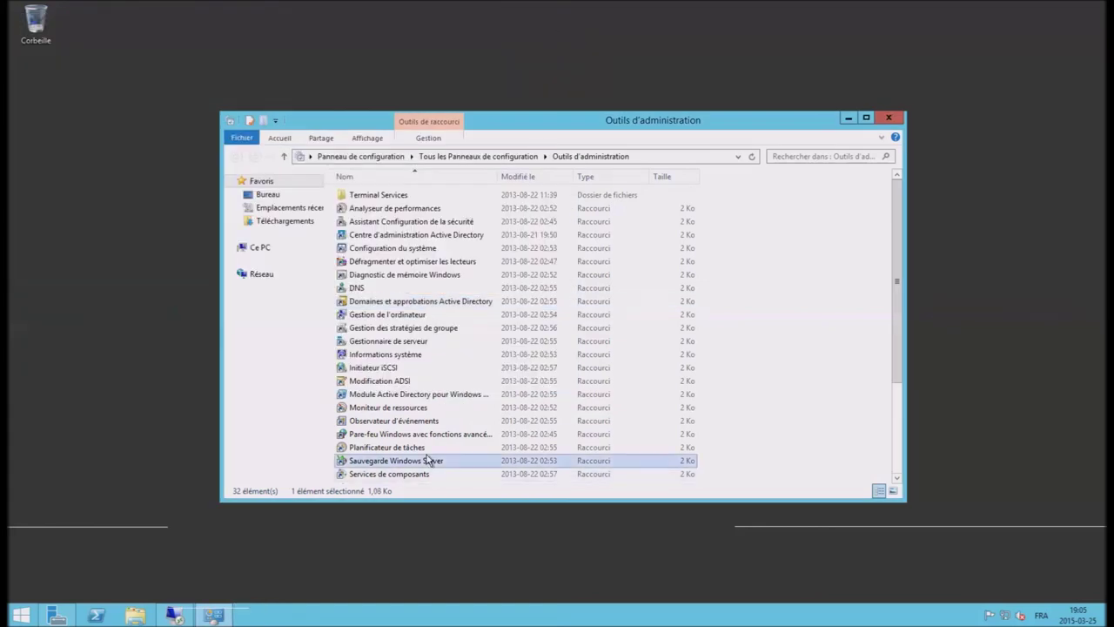
Step: Check that Labo.lan's domain functional level is already Windows Server 2012 R2, then close the console and tools folder
{"action": "scroll", "coordinate": [427, 460], "scroll_direction": "down", "scroll_amount": 3}
{"action": "scroll", "coordinate": [427, 460], "scroll_direction": "down", "scroll_amount": 1}
{"action": "left_click", "coordinate": [427, 439]}
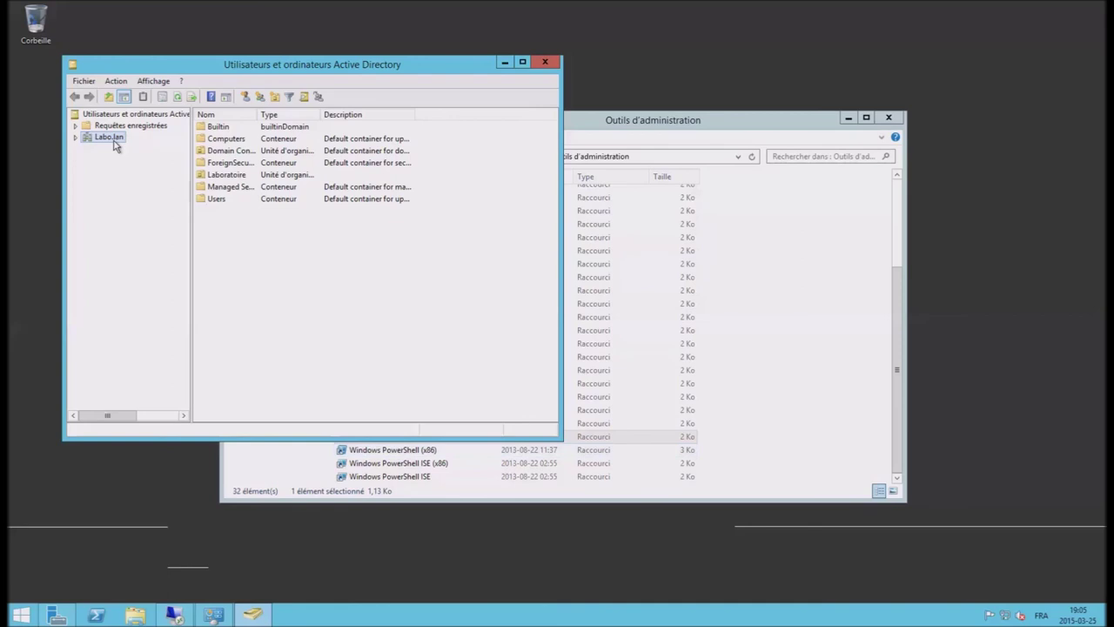
{"action": "right_click", "coordinate": [114, 141]}
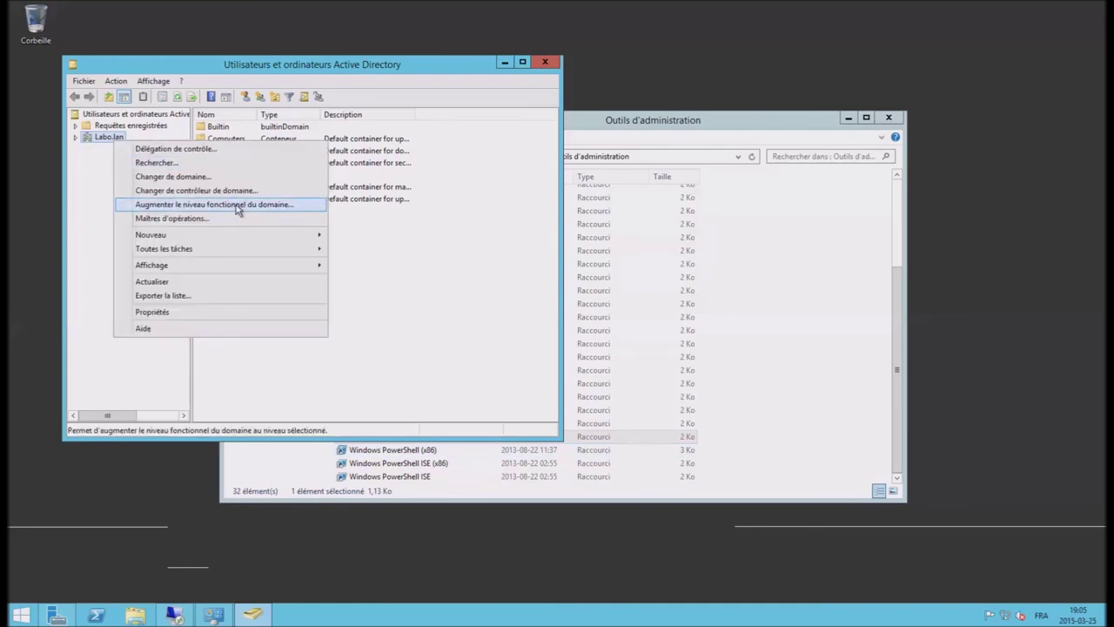
{"action": "left_click", "coordinate": [240, 205]}
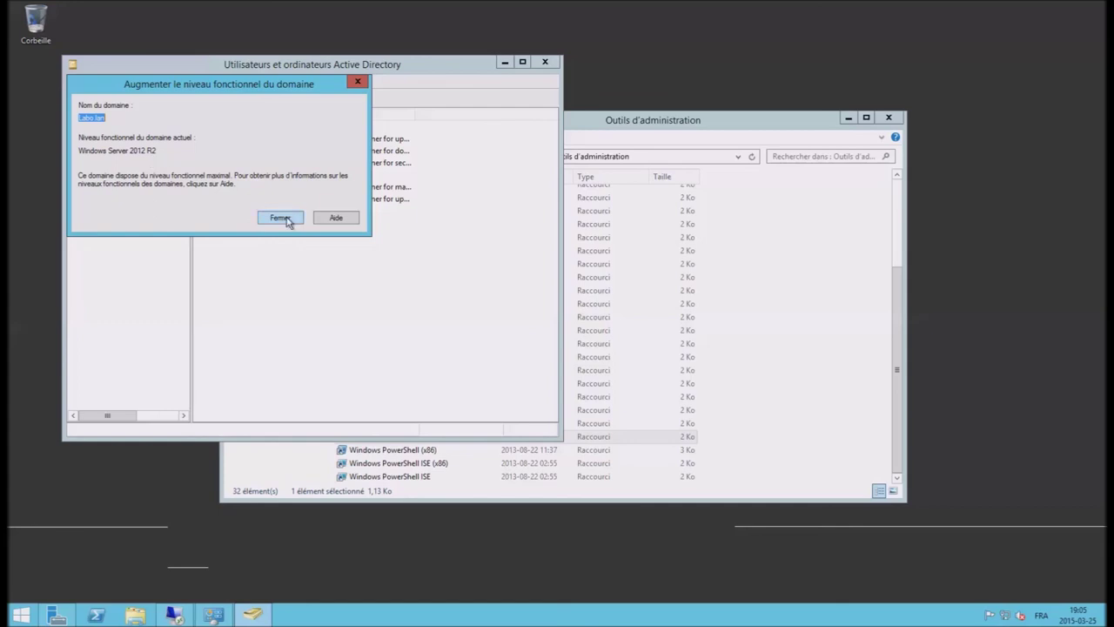
{"action": "left_click", "coordinate": [280, 217]}
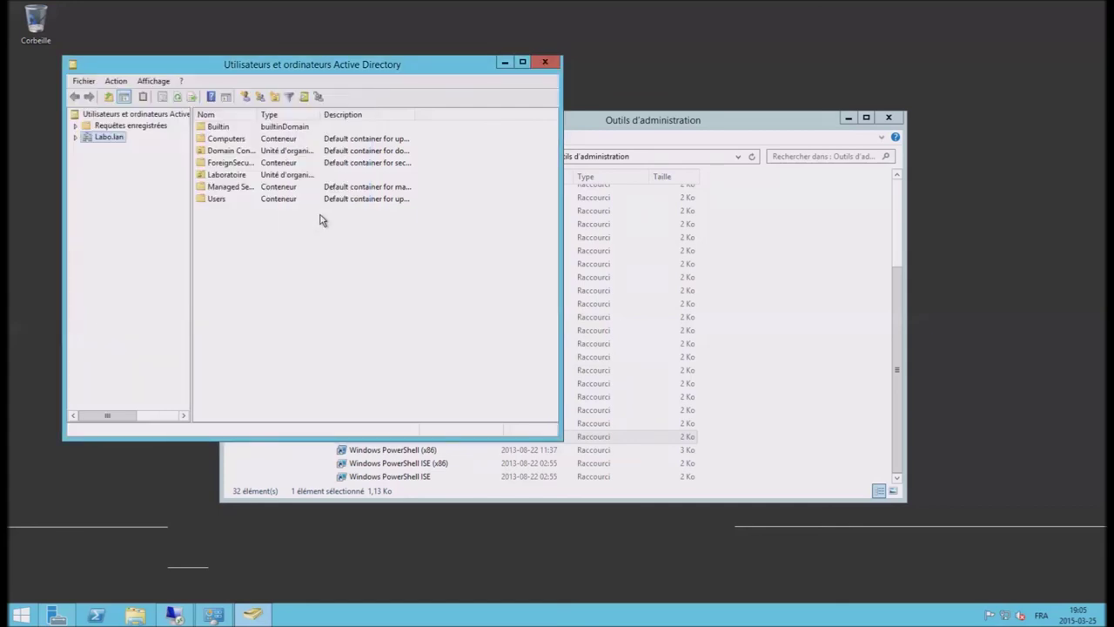
{"action": "left_click", "coordinate": [554, 66]}
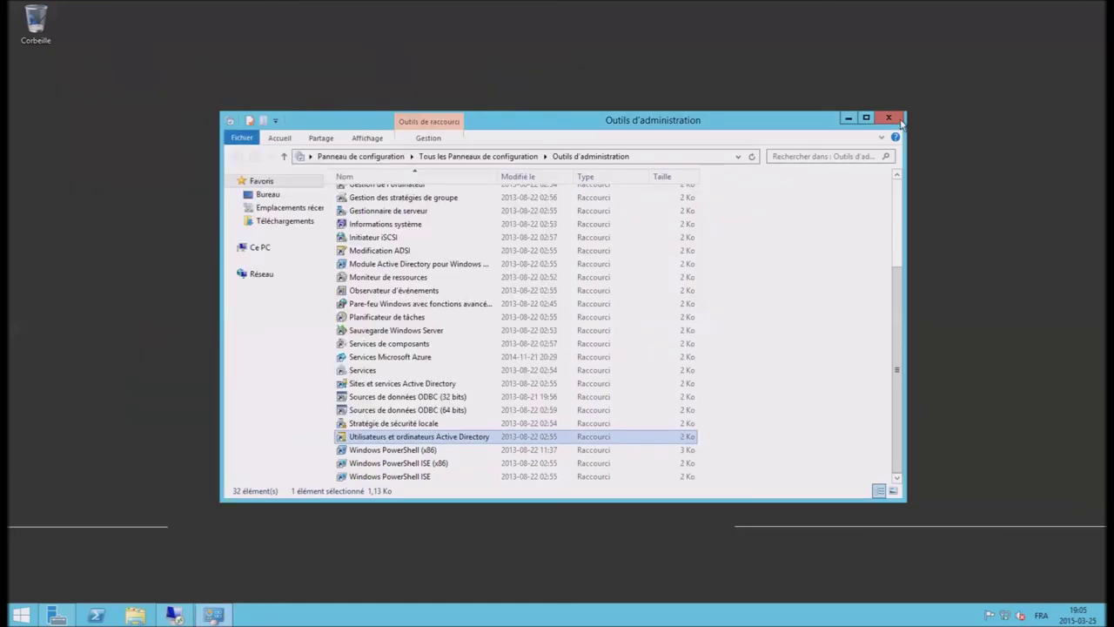
{"action": "left_click", "coordinate": [891, 119]}
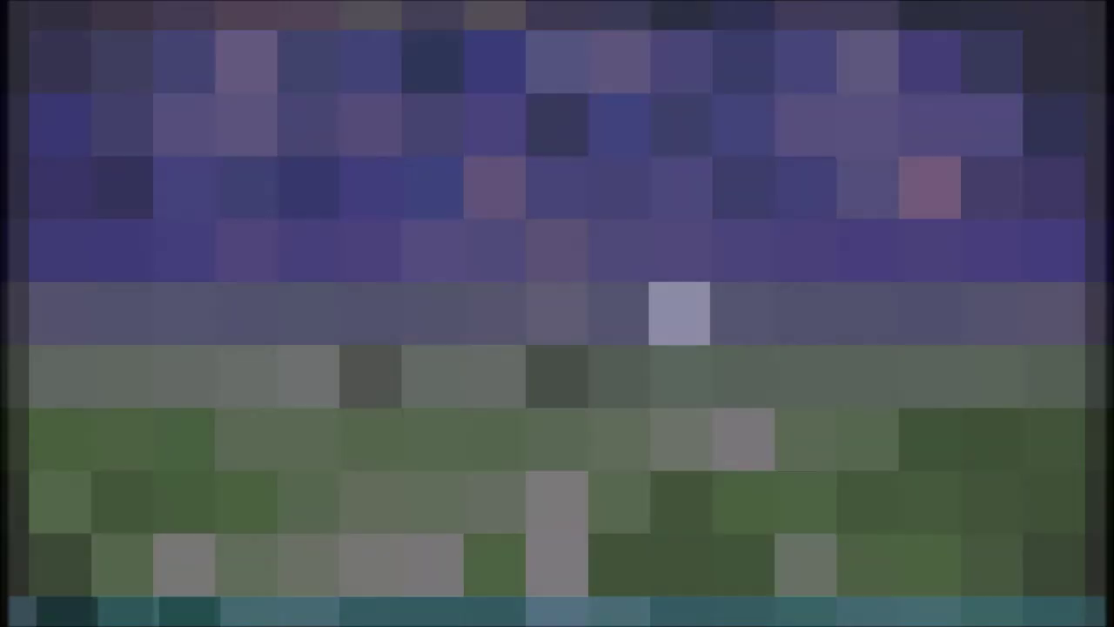